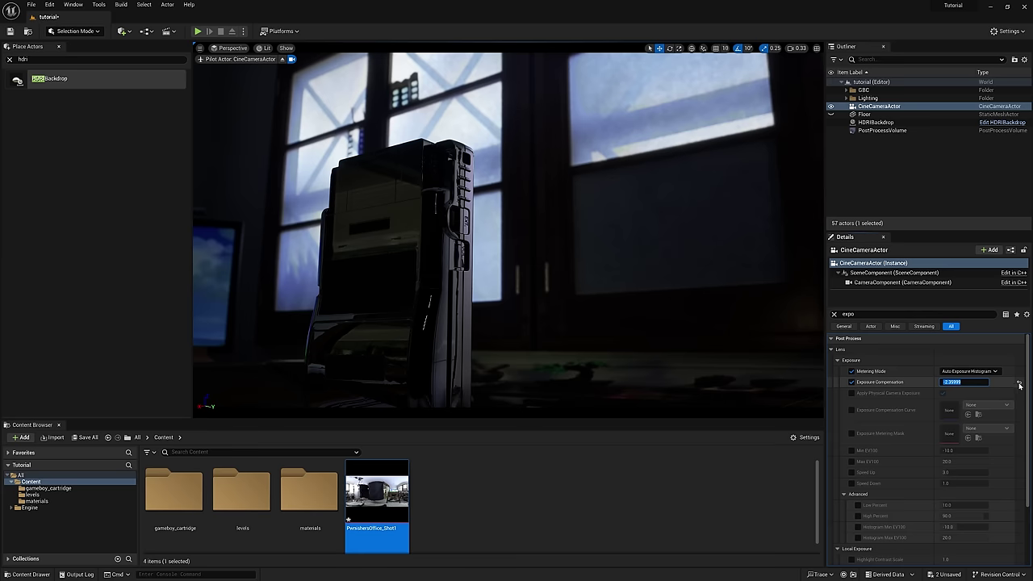
Launch Unreal Engine 5.3.2 from the Epic Games Launcher Library.
click(1019, 383)
click(1019, 372)
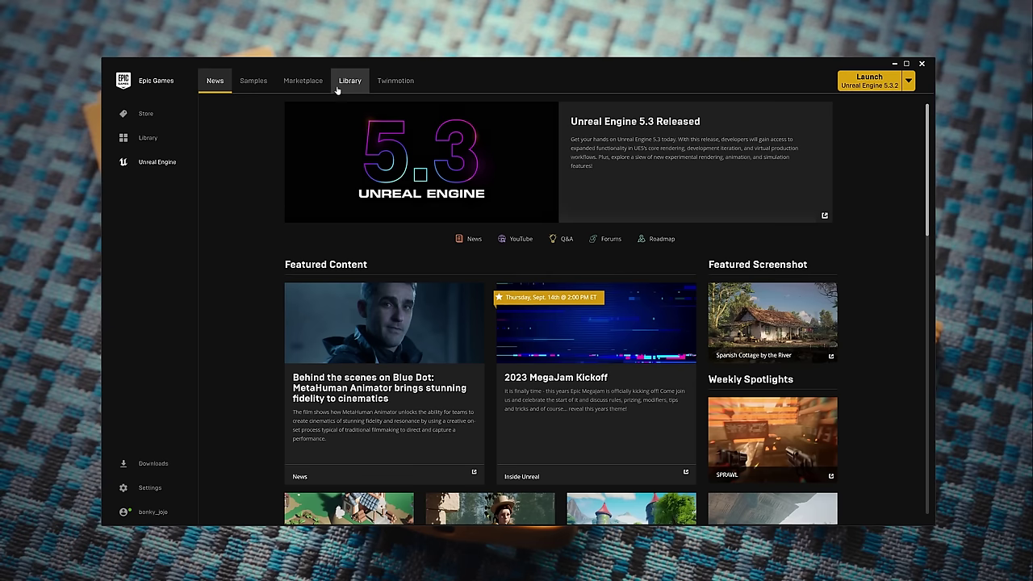
click(339, 85)
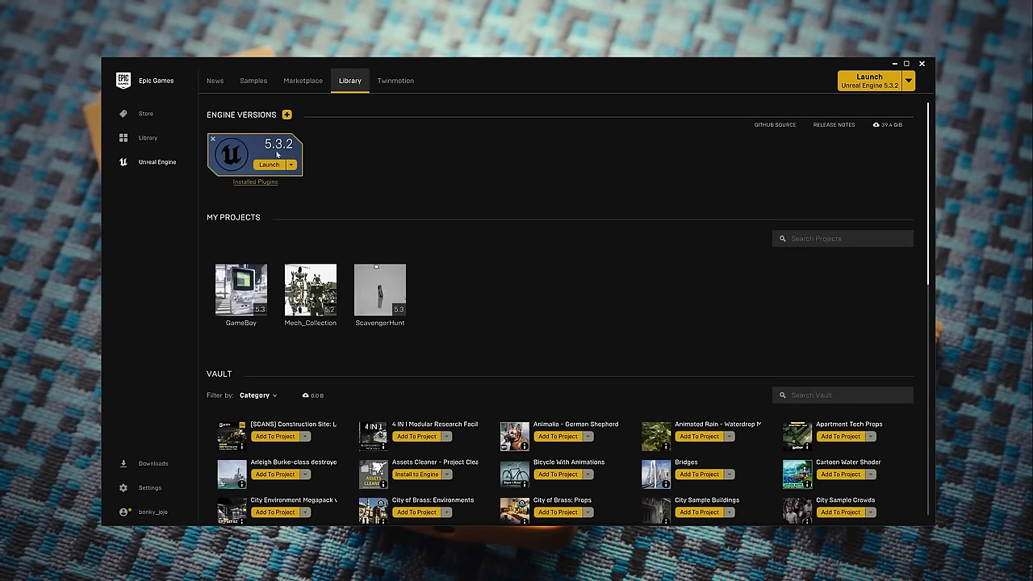
click(269, 165)
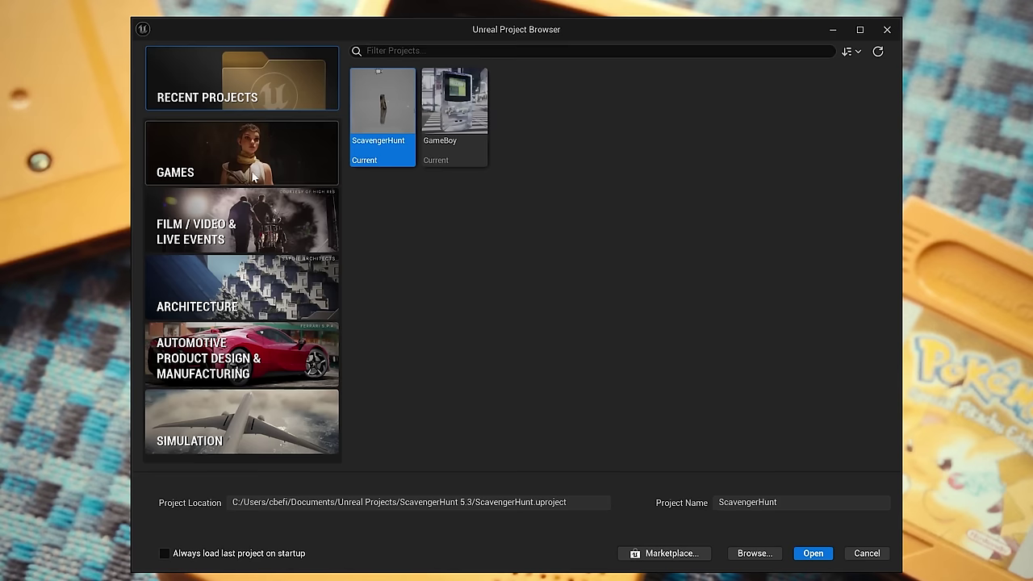
Create a Blank Games project named Tutorial with Starter Content and Raytracing enabled.
click(229, 150)
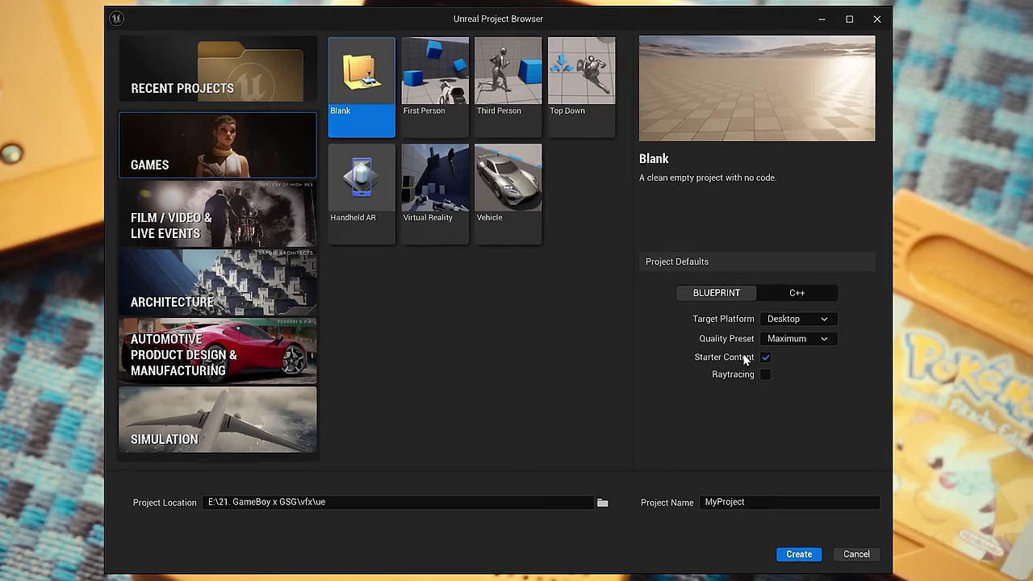
click(777, 377)
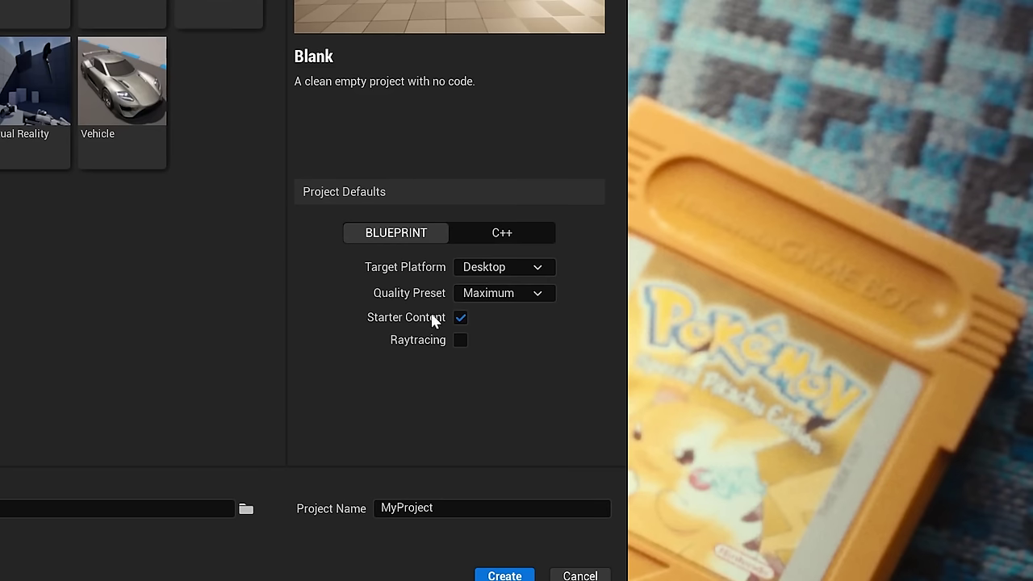
click(460, 342)
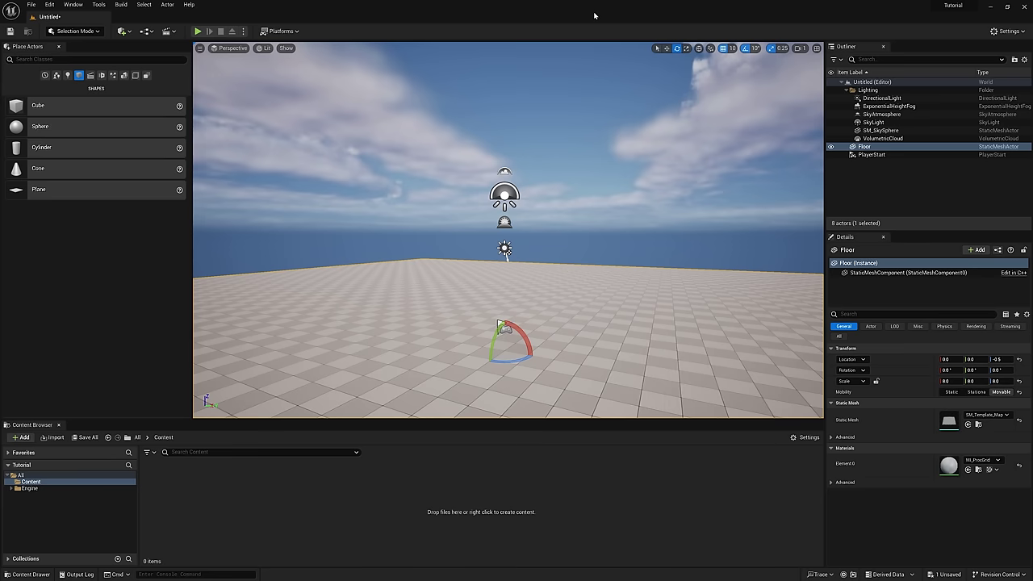
mouse_move(543, 318)
right_down()
mouse_move(517, 323)
mouse_move(551, 323)
right_up()
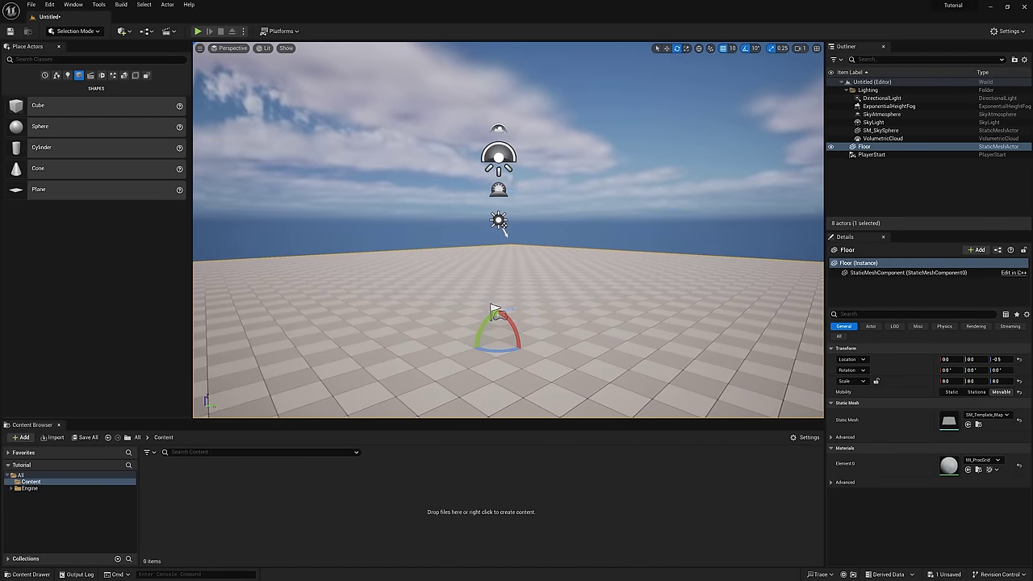
right_drag(563, 239, 725, 184)
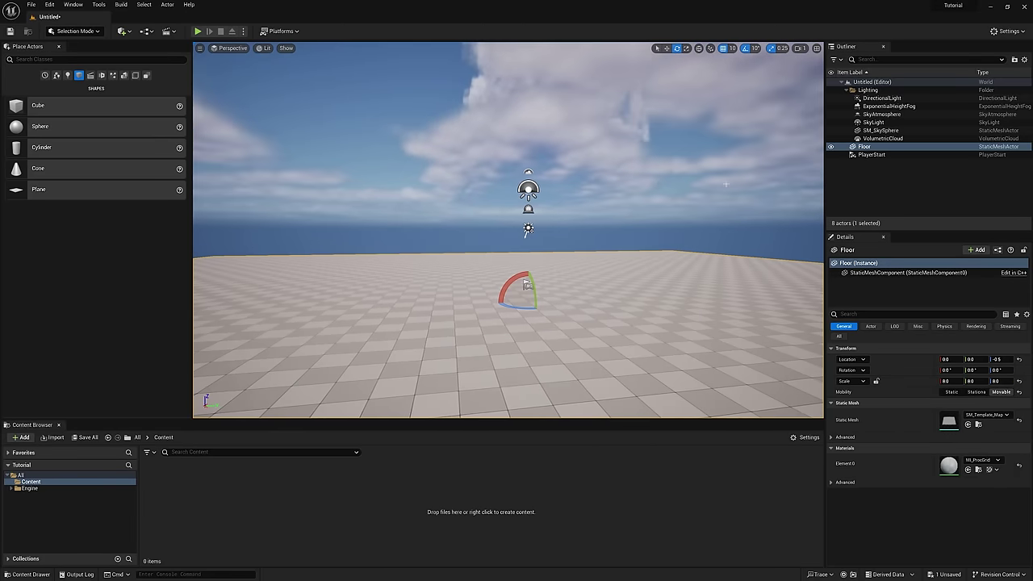
click(800, 48)
key(q)
right_drag(613, 242, 613, 249)
key(e)
click(505, 232)
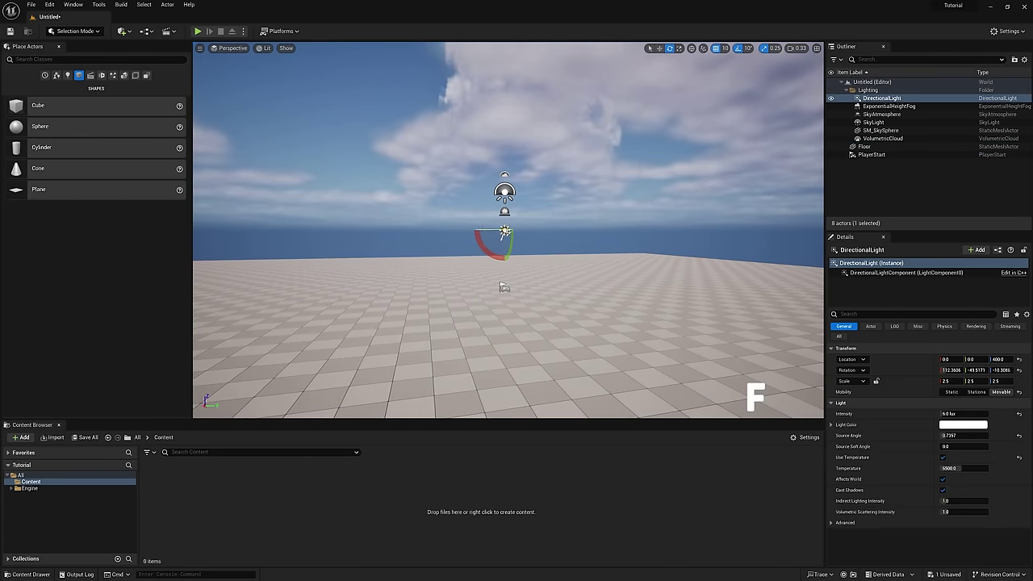
key(f)
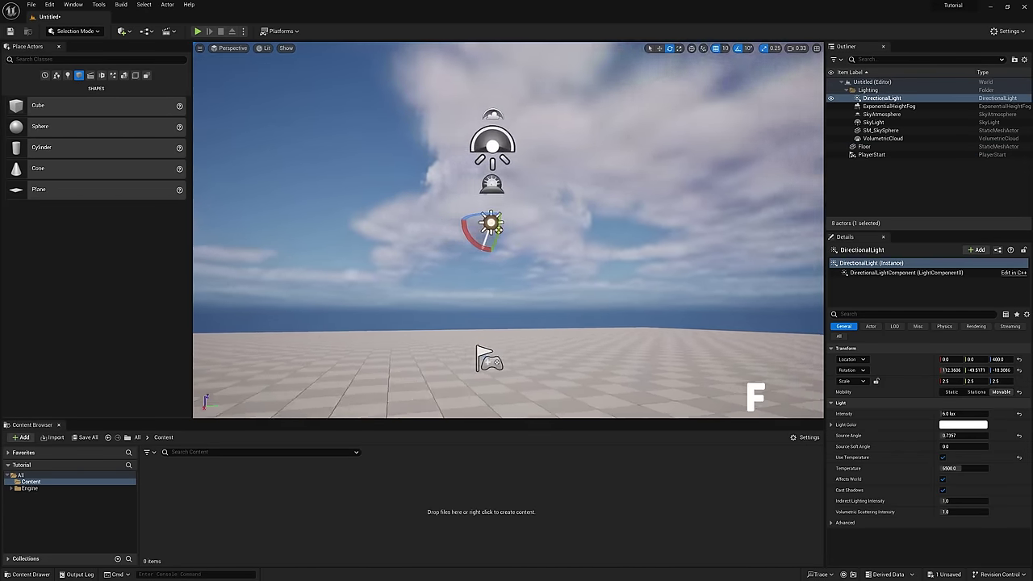
key(space)
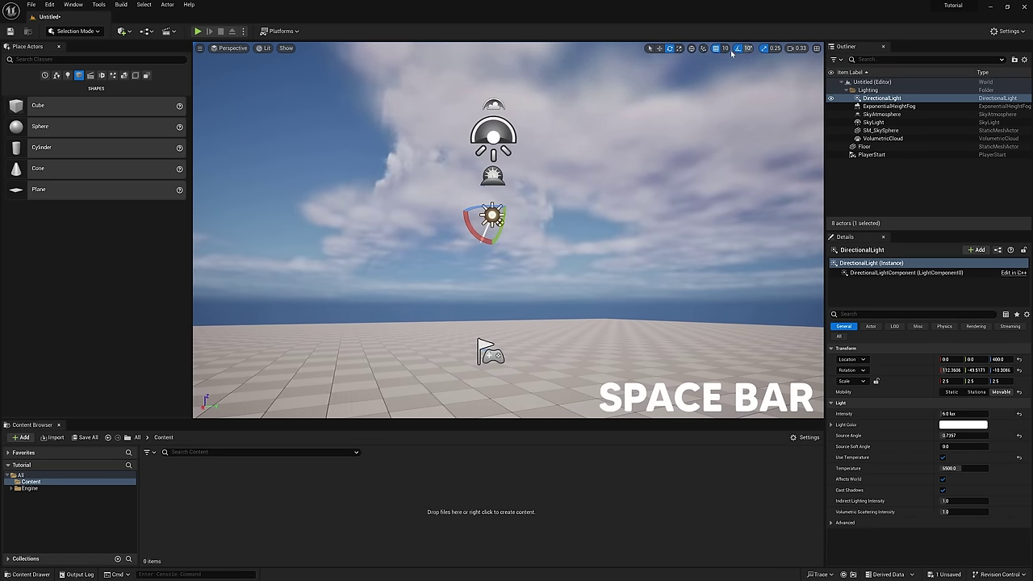
key(ctrl+grave)
key(ctrl+grave)
key(ctrl+grave)
key(ctrl+grave)
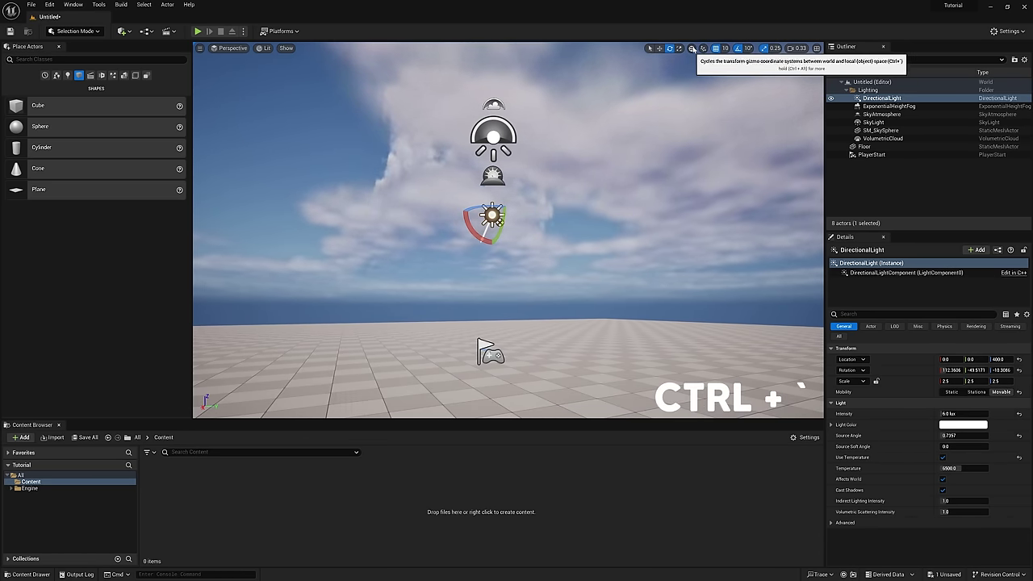
right_click(563, 296)
key(g)
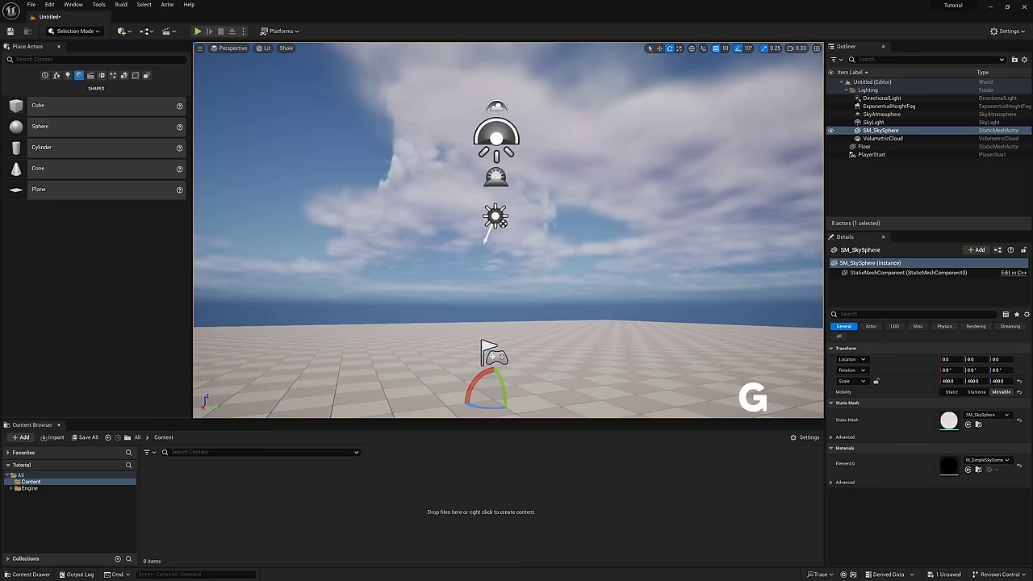
click(498, 218)
key(g)
key(g)
key(g)
key(g)
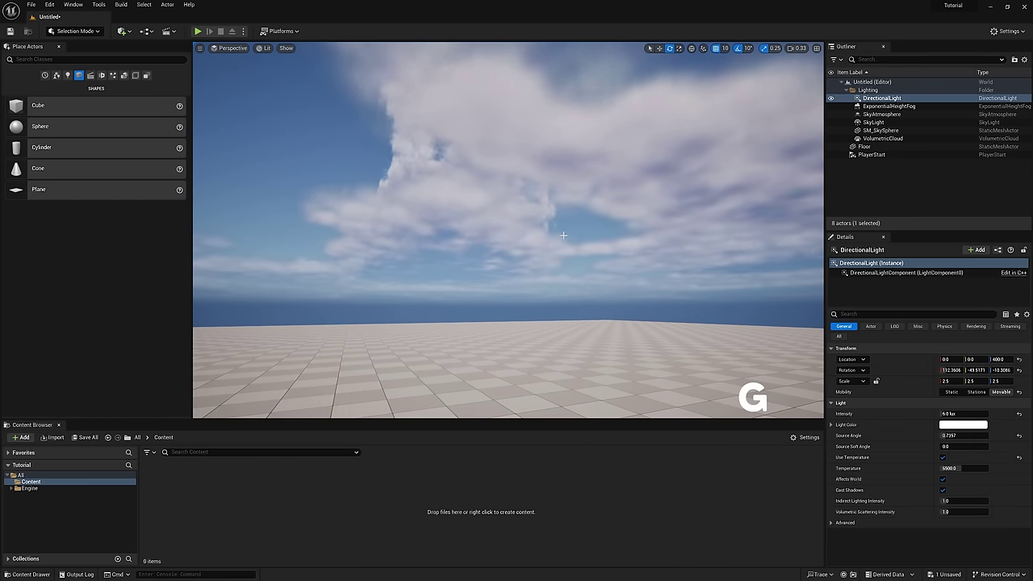
click(58, 425)
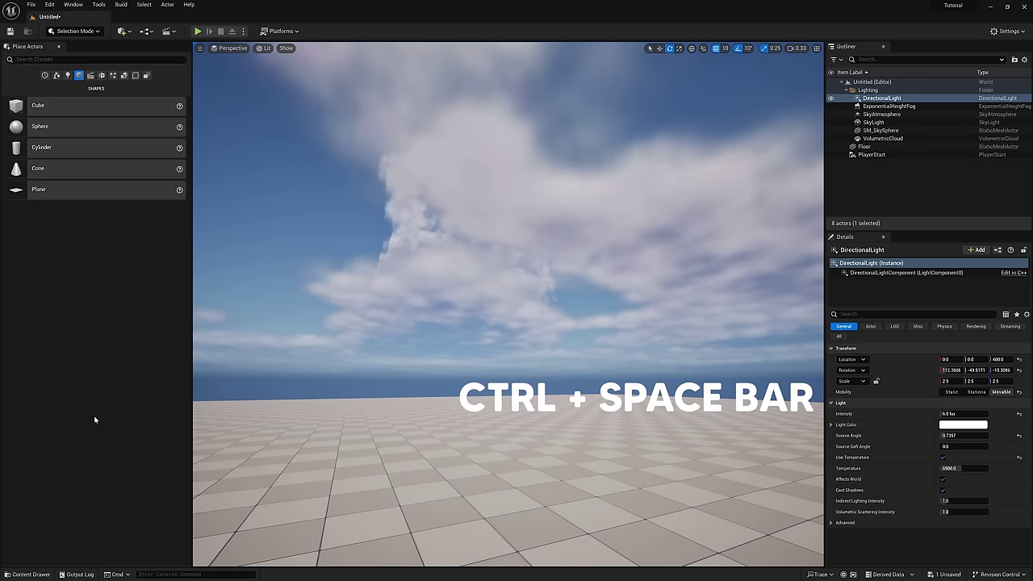
key(ctrl+space)
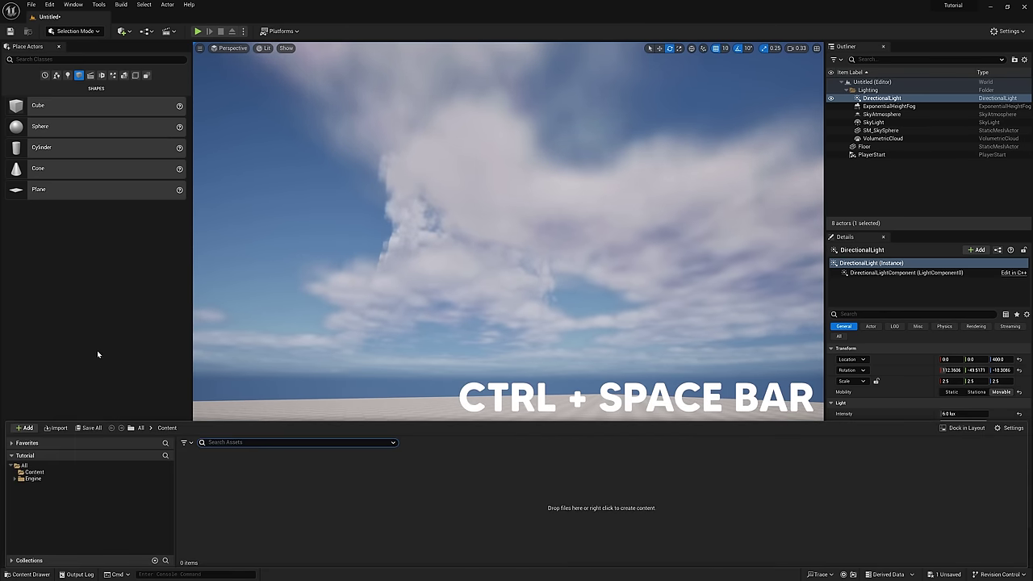
click(966, 428)
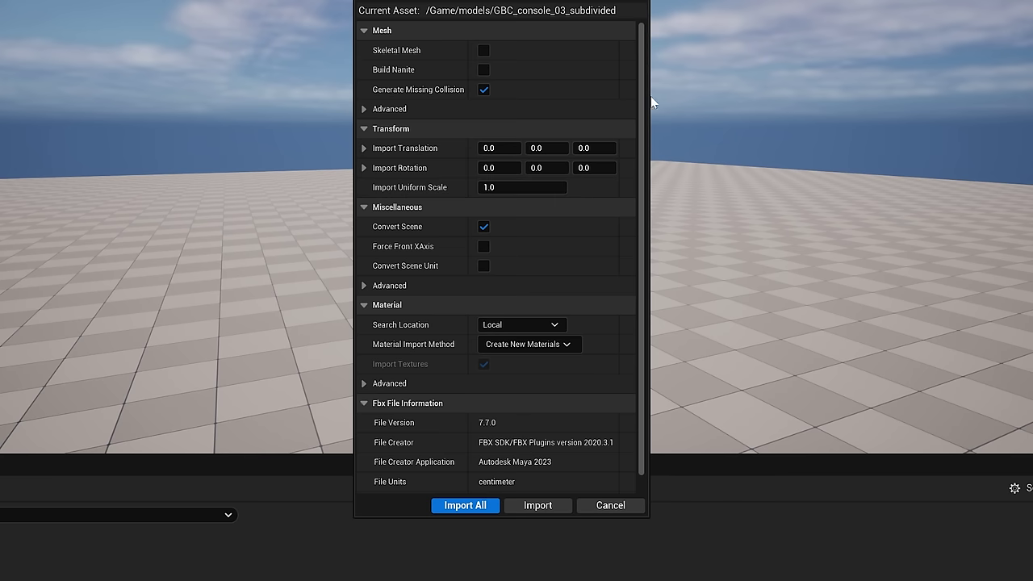
Import all Game Boy FBX meshes, group them with Ctrl+G, and turn the view toward the model.
click(487, 447)
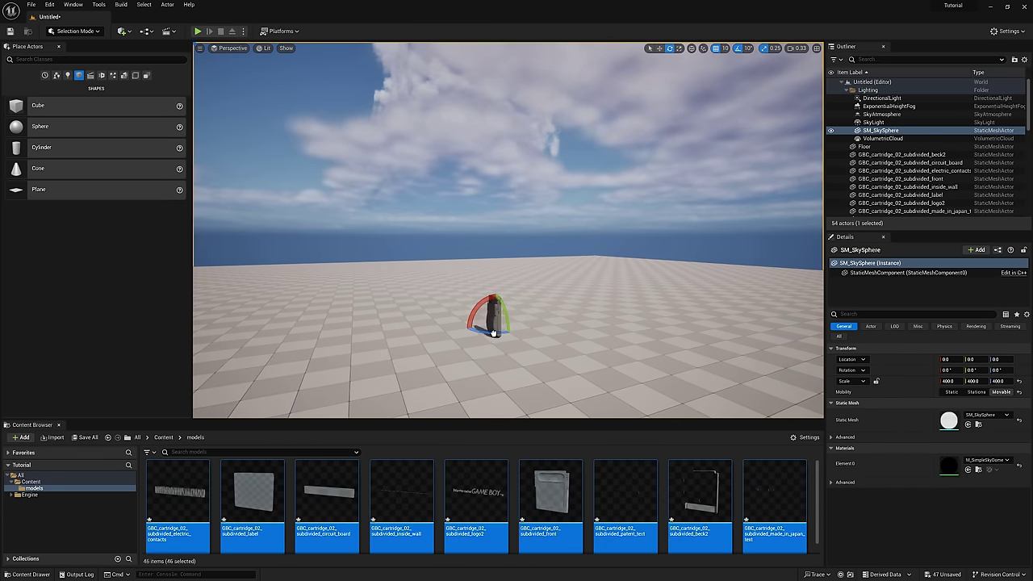
key(ctrl+g)
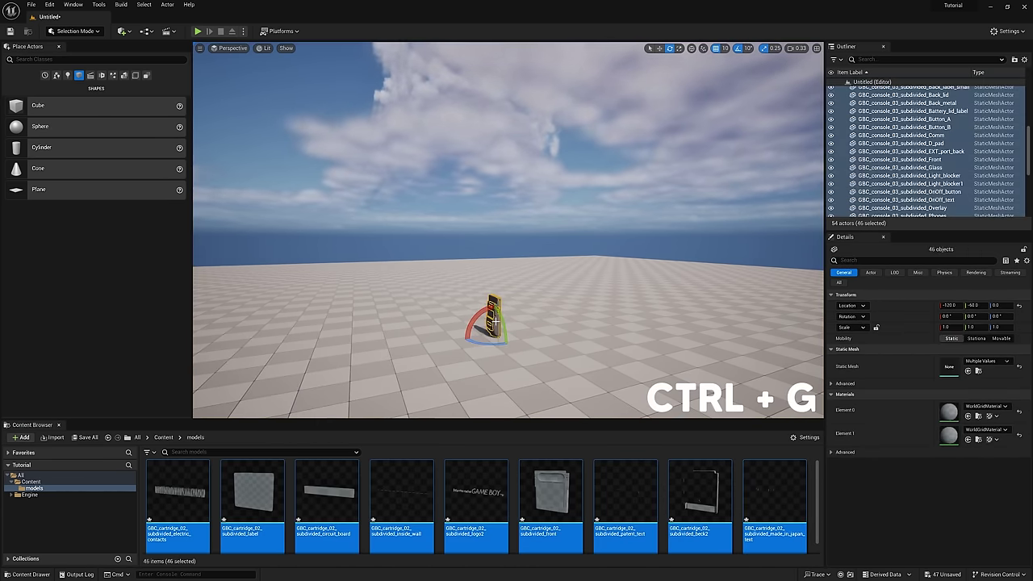
key(w)
right_drag(493, 322, 549, 315)
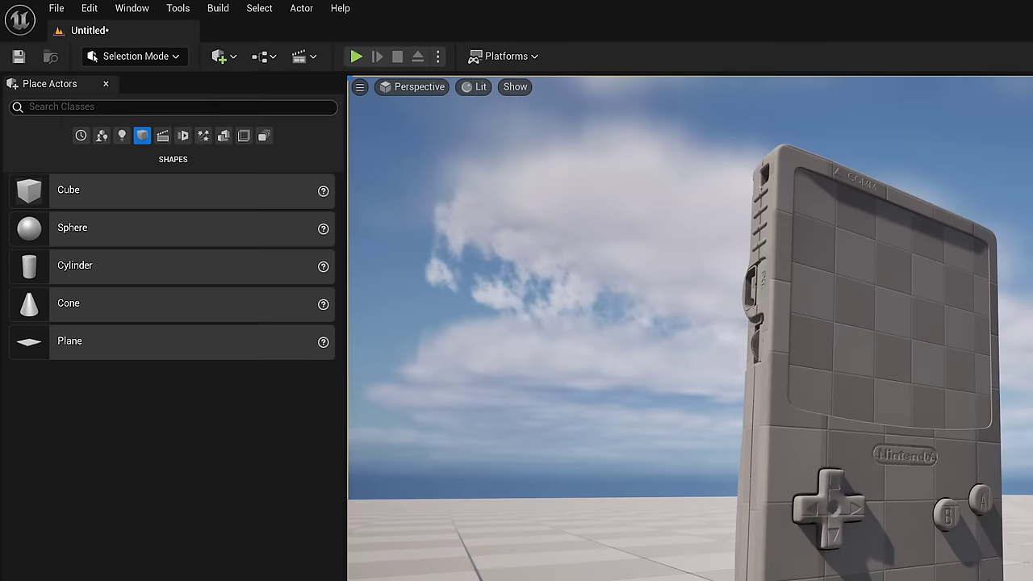
Place a Cine Camera Actor in the level and pilot it.
click(106, 84)
click(131, 8)
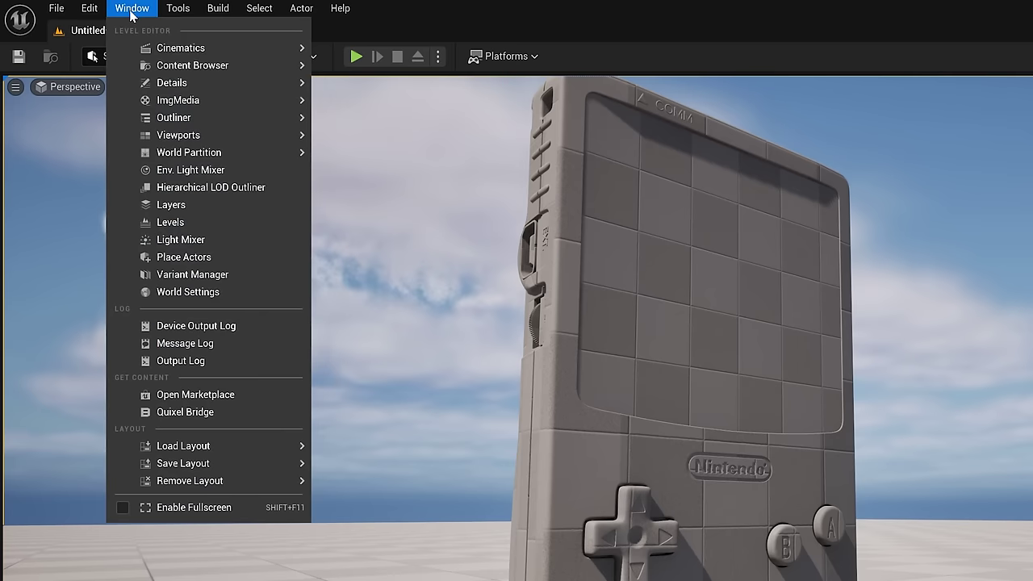
click(221, 258)
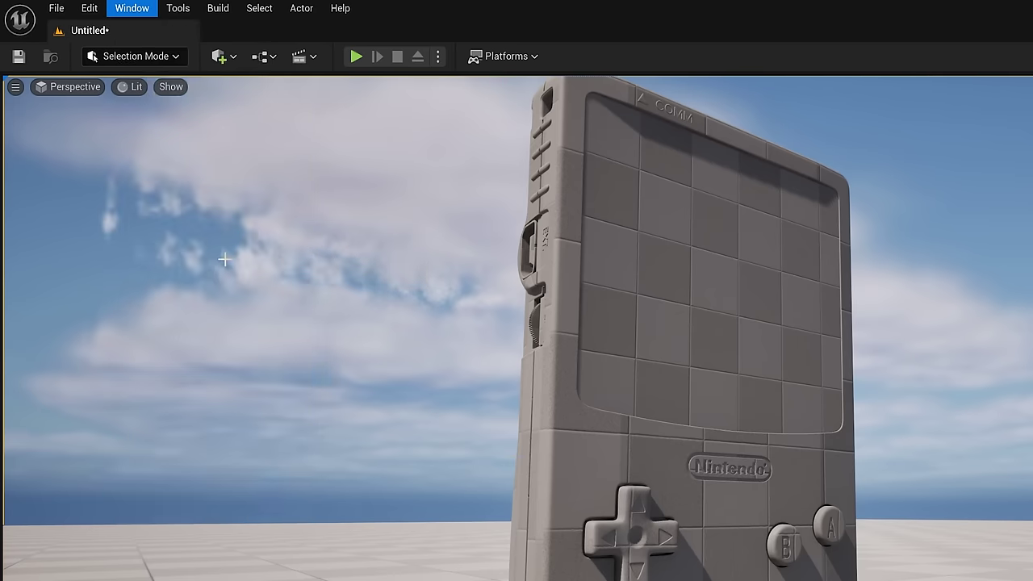
click(172, 115)
text(cine)
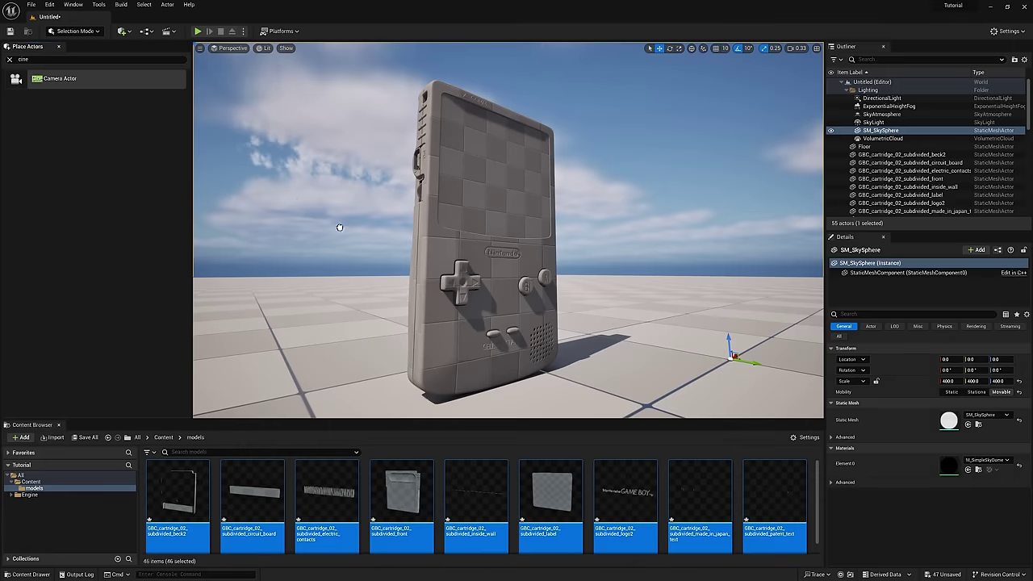
drag(340, 228, 343, 229)
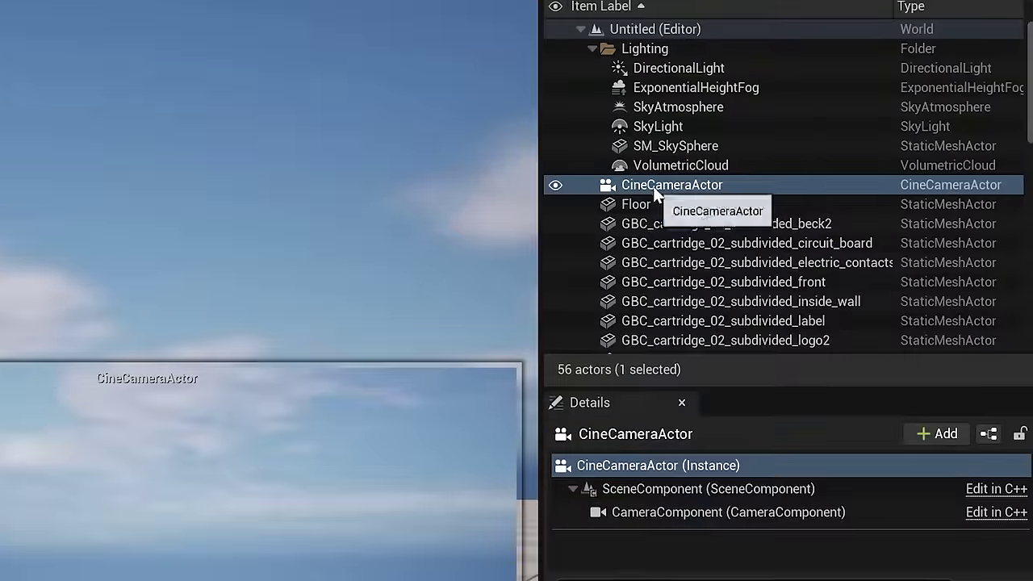
right_click(873, 147)
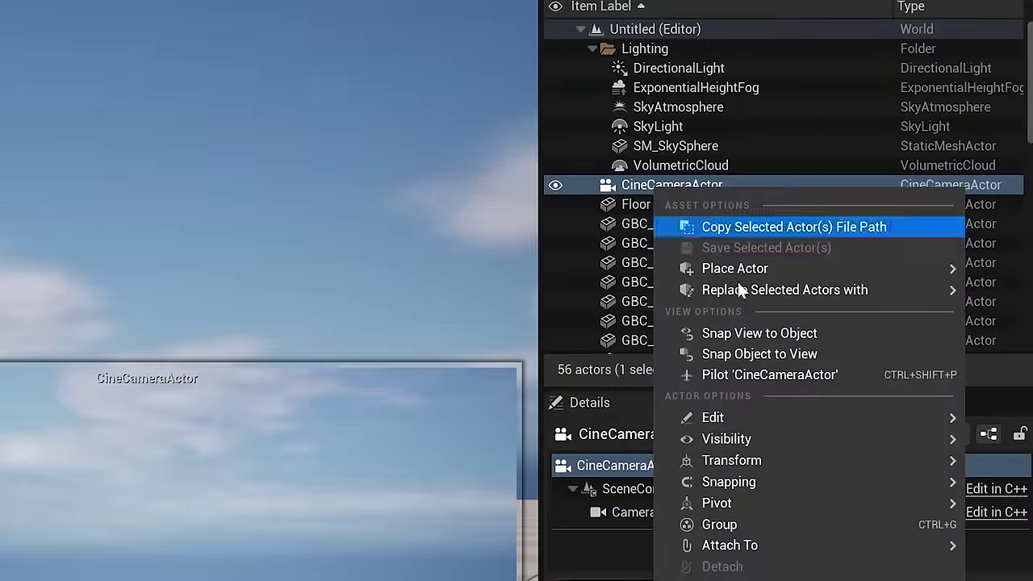
click(729, 375)
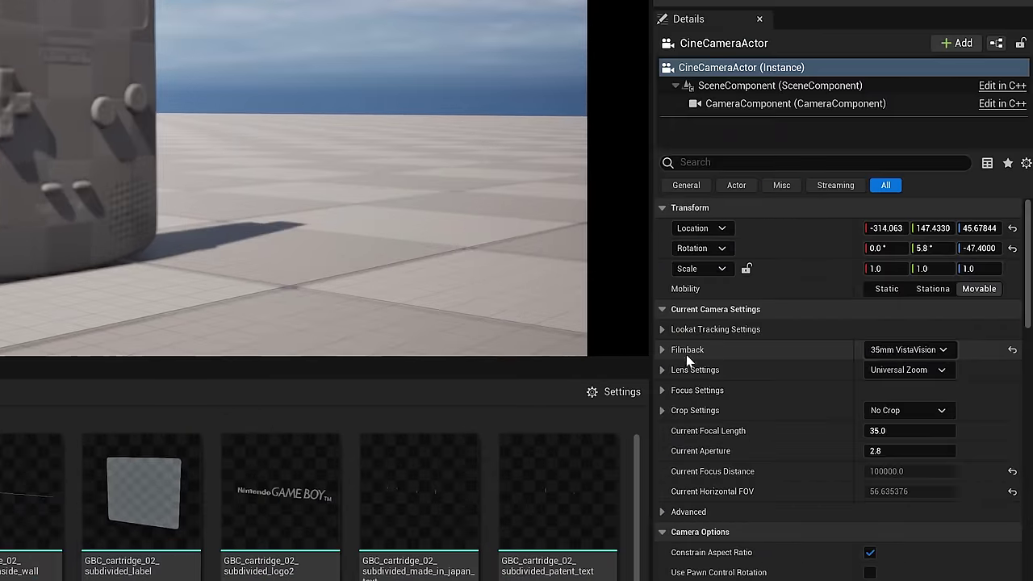
Set the camera's filmback sensor width to 27.
click(662, 350)
click(896, 370)
text(27)
click(892, 390)
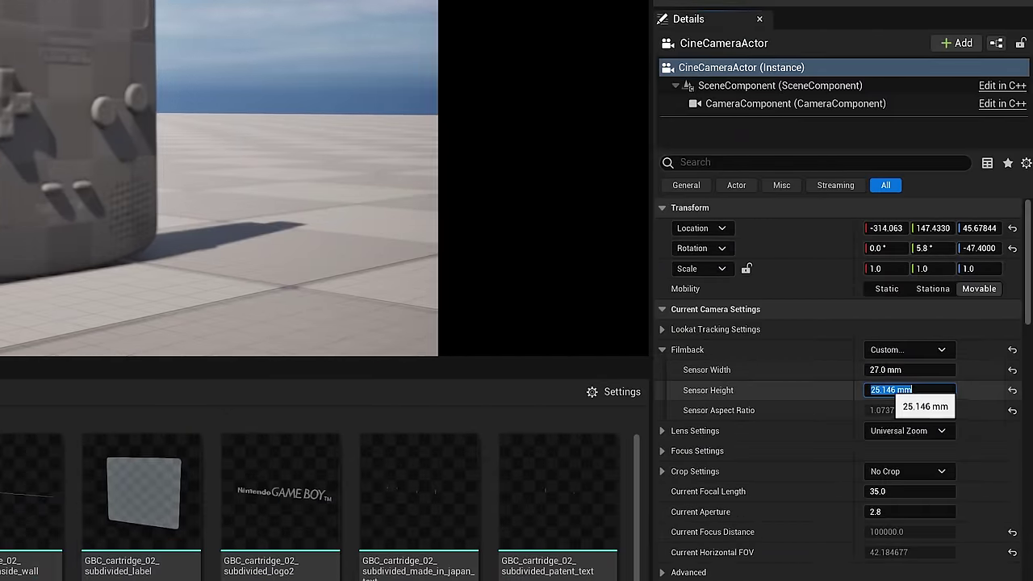
click(662, 349)
Switch the camera's focus method to Tracking and pick the actor to track.
click(662, 370)
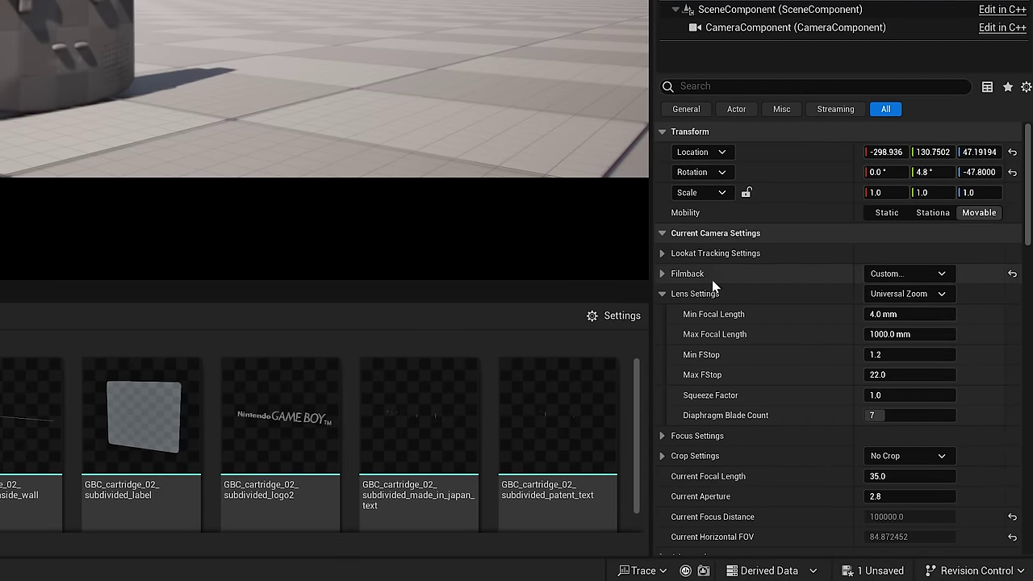
click(662, 294)
click(663, 314)
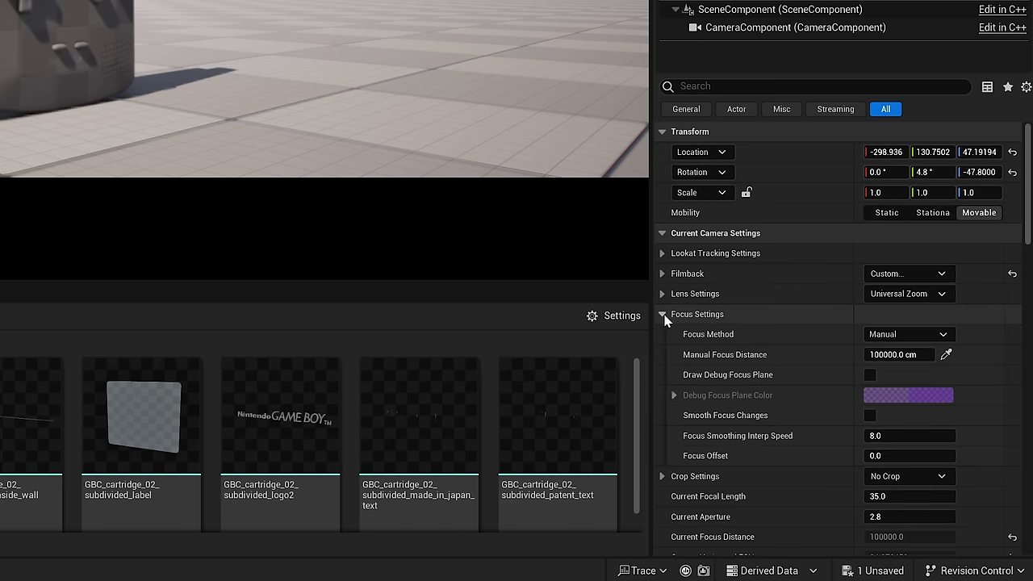
click(908, 334)
click(892, 376)
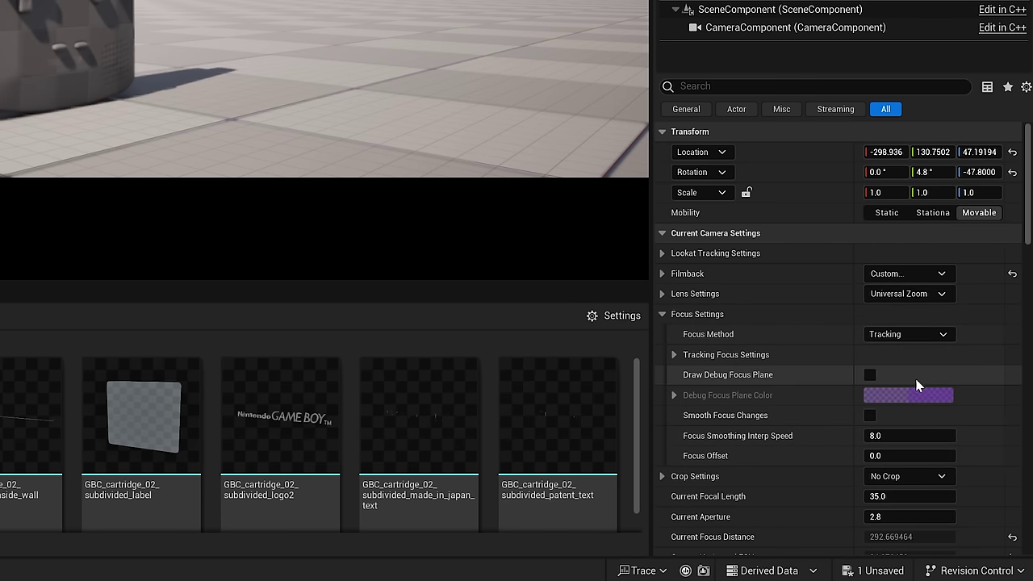
click(674, 354)
click(988, 375)
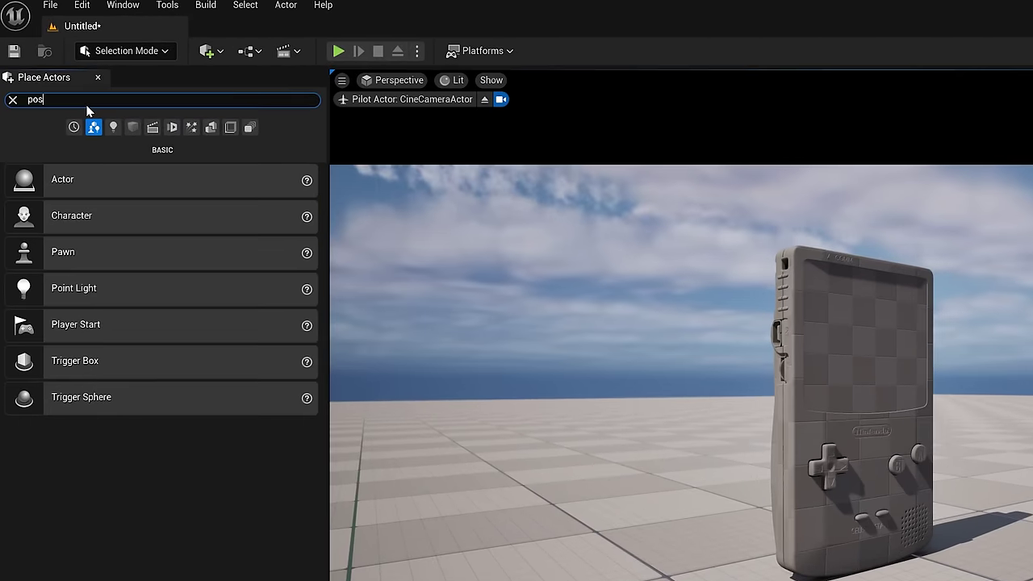
Place a PostProcessVolume in the level and make it unbound.
drag(196, 131, 714, 382)
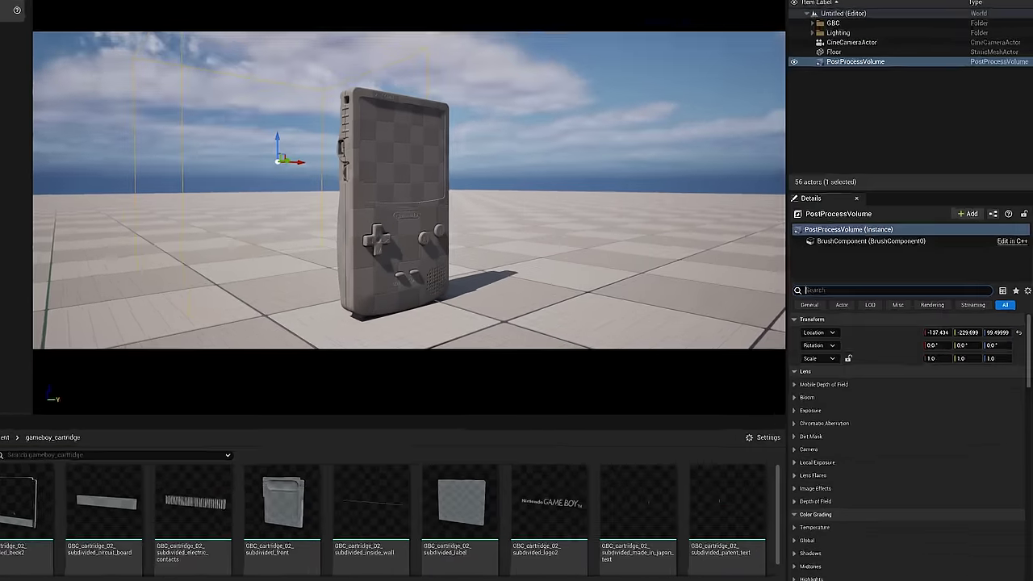
text(unbou)
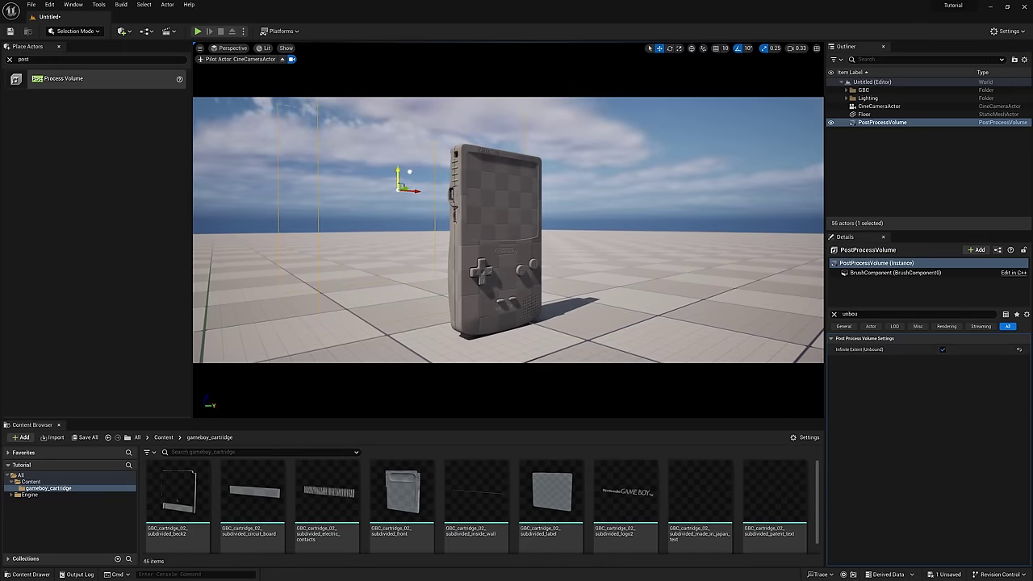
click(834, 314)
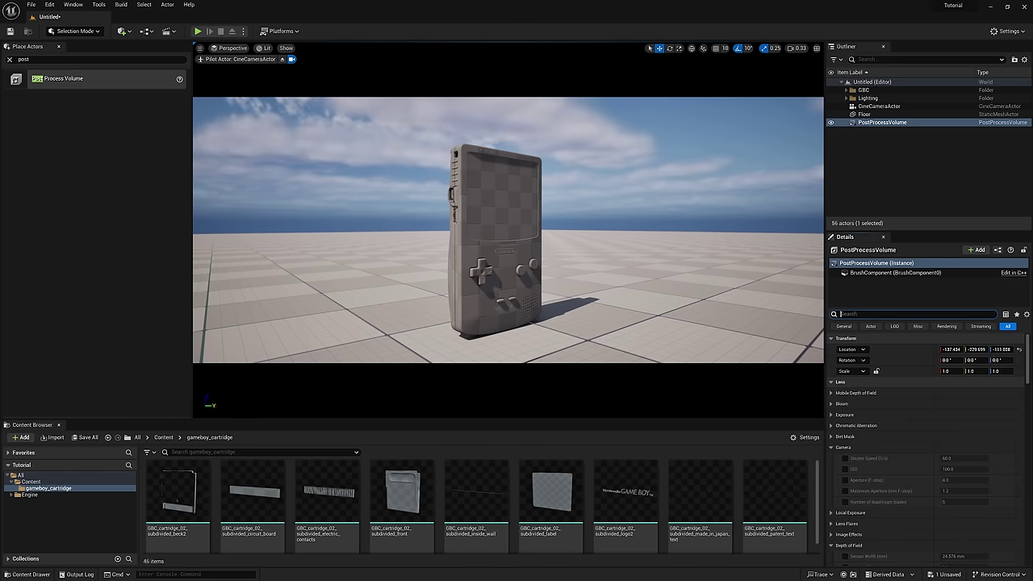
Lock exposure by enabling Min and Max EV100 and setting both to 1.
text(bright)
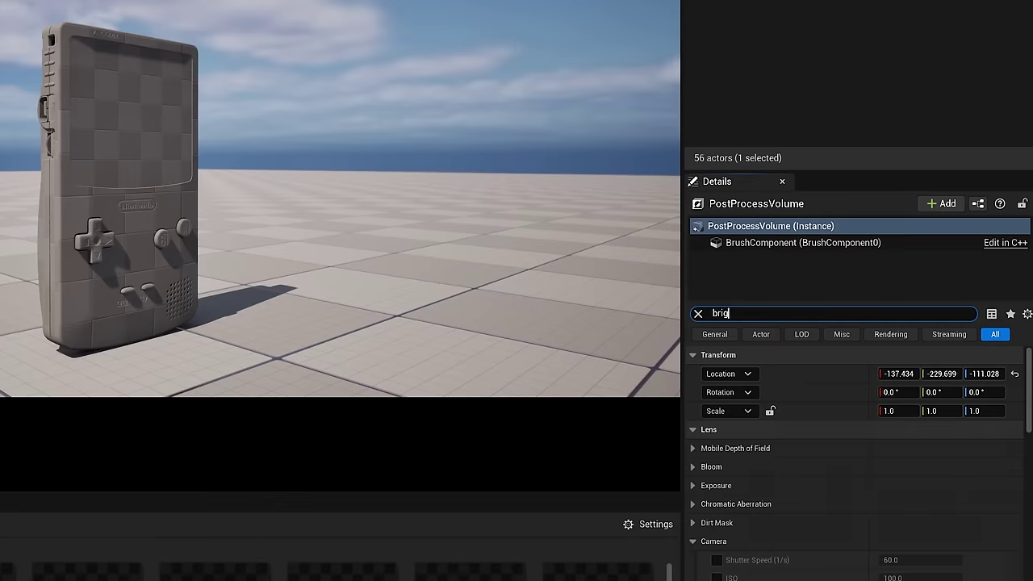
click(717, 411)
double_click(920, 392)
text(1)
key(Return)
double_click(920, 411)
text(1)
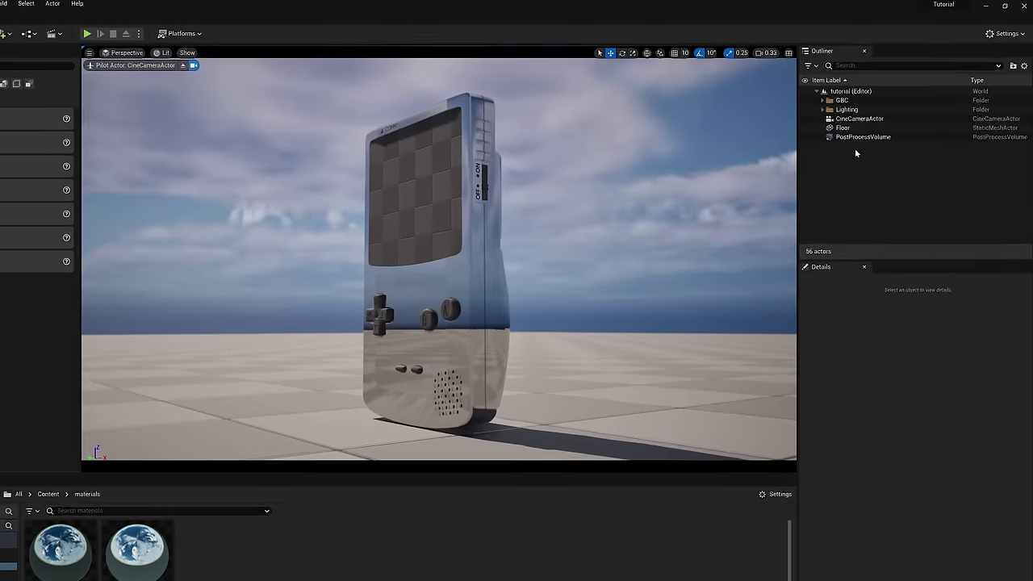
Set the volume's reflections to Standalone Ray Traced with hit lighting and 4 max bounces.
click(878, 124)
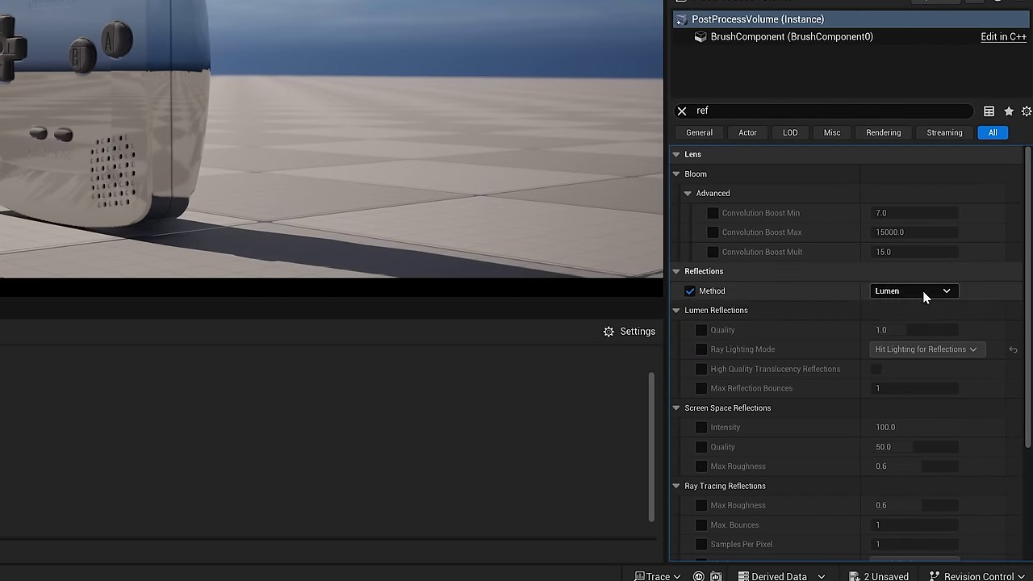
click(701, 350)
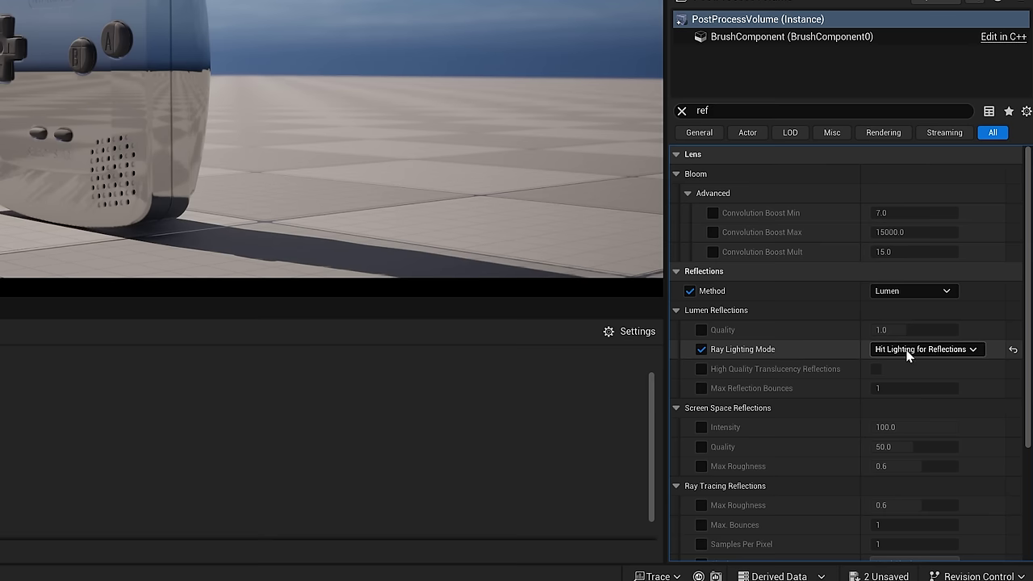
click(909, 293)
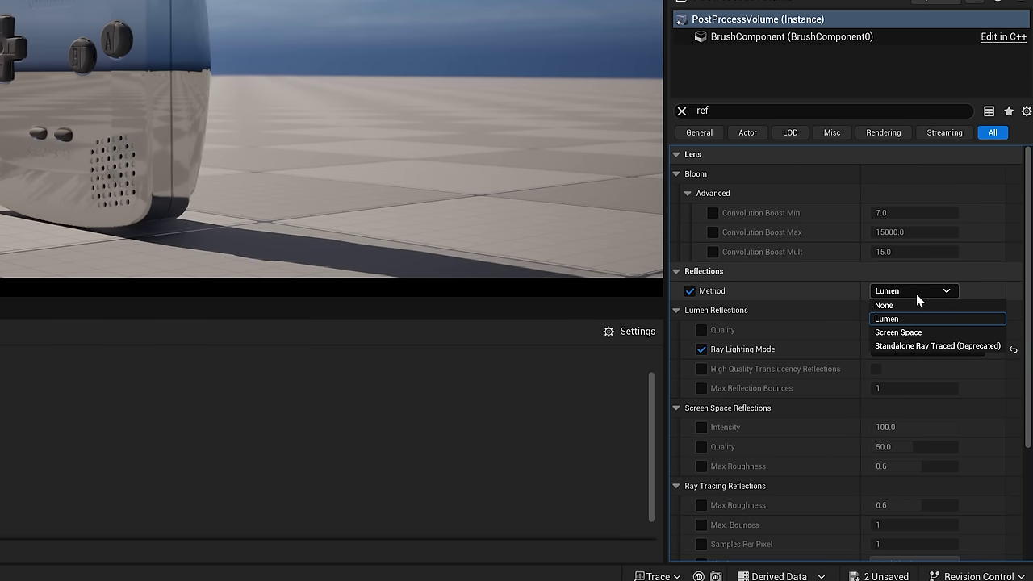
key(Escape)
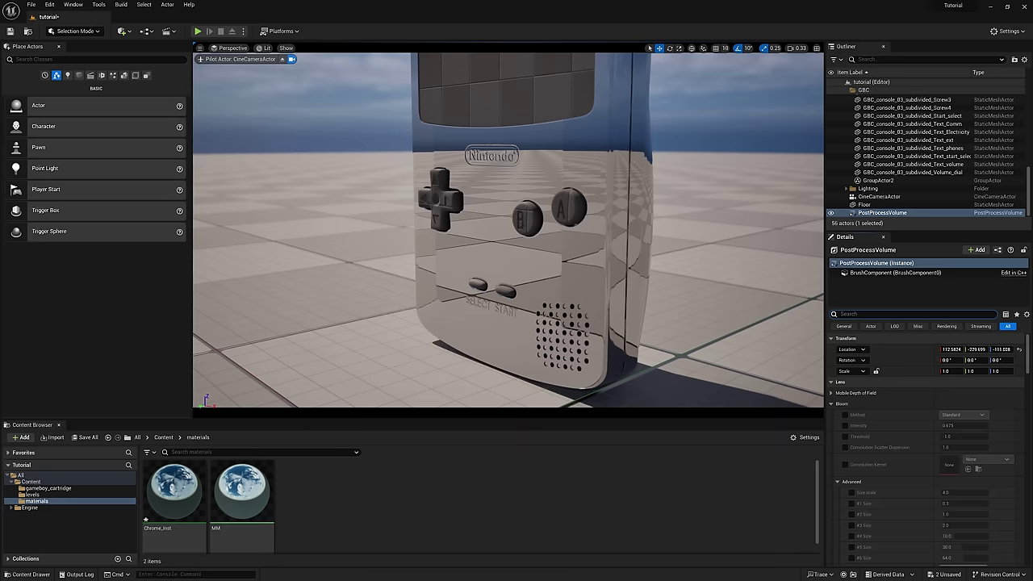
text(ray)
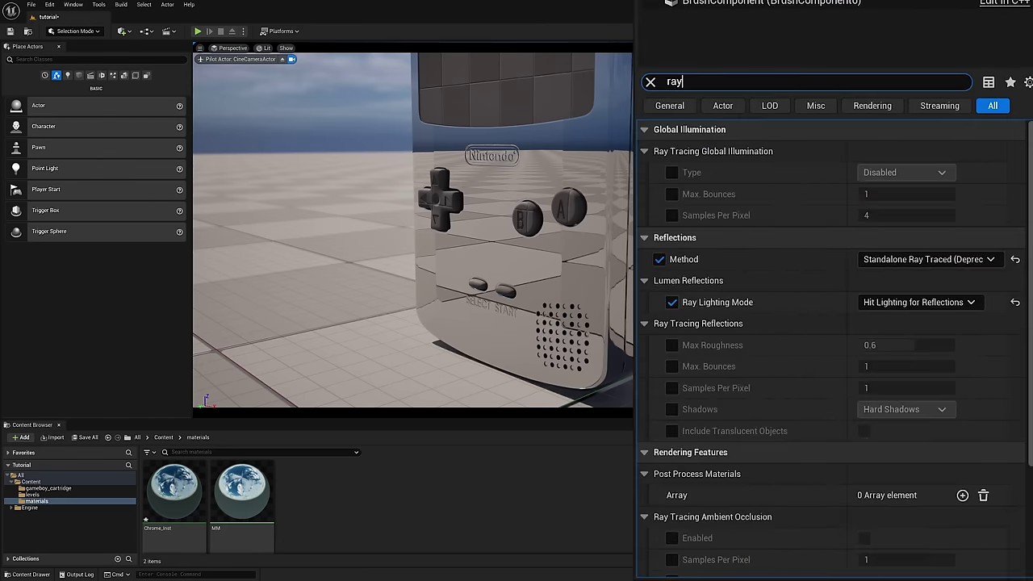
scroll(678, 314, down, 2)
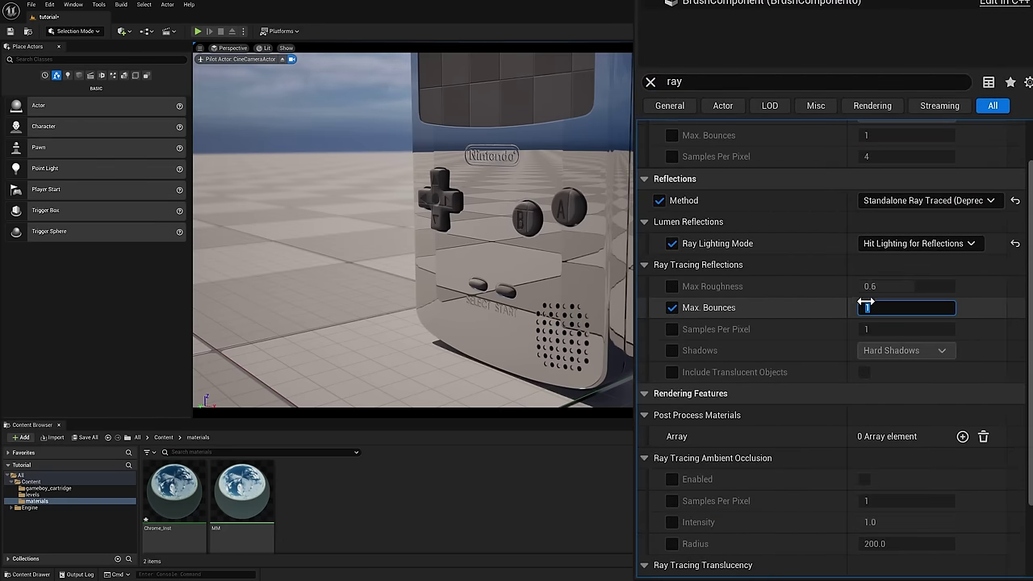
text(4)
key(Return)
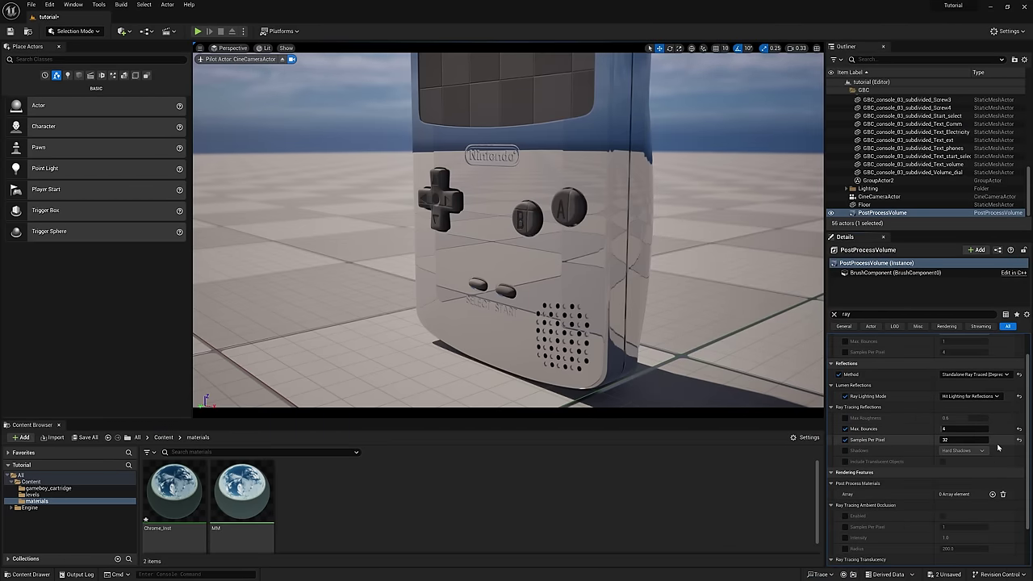
Turn on the frame rate counter in the viewport.
click(200, 49)
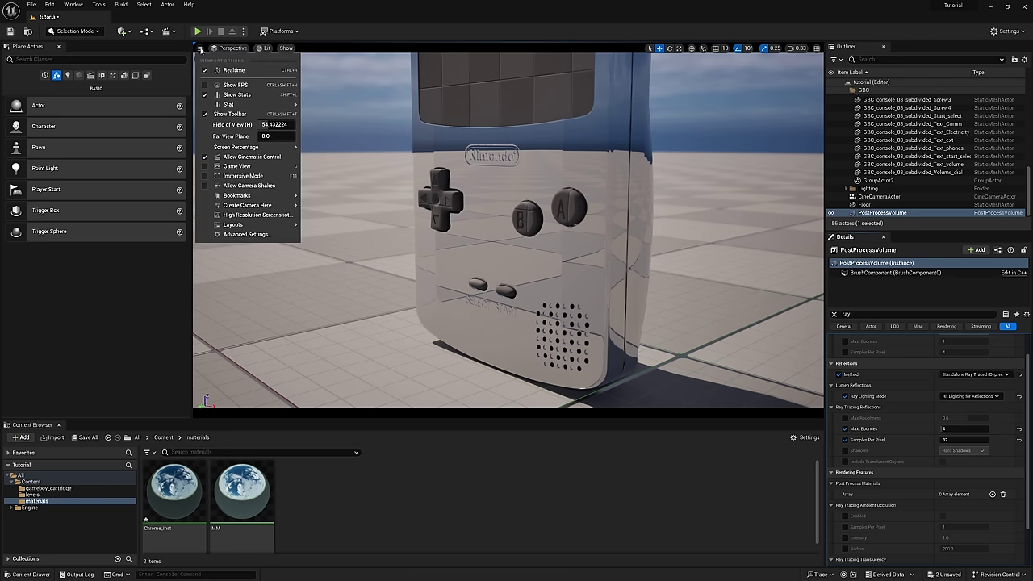
click(226, 85)
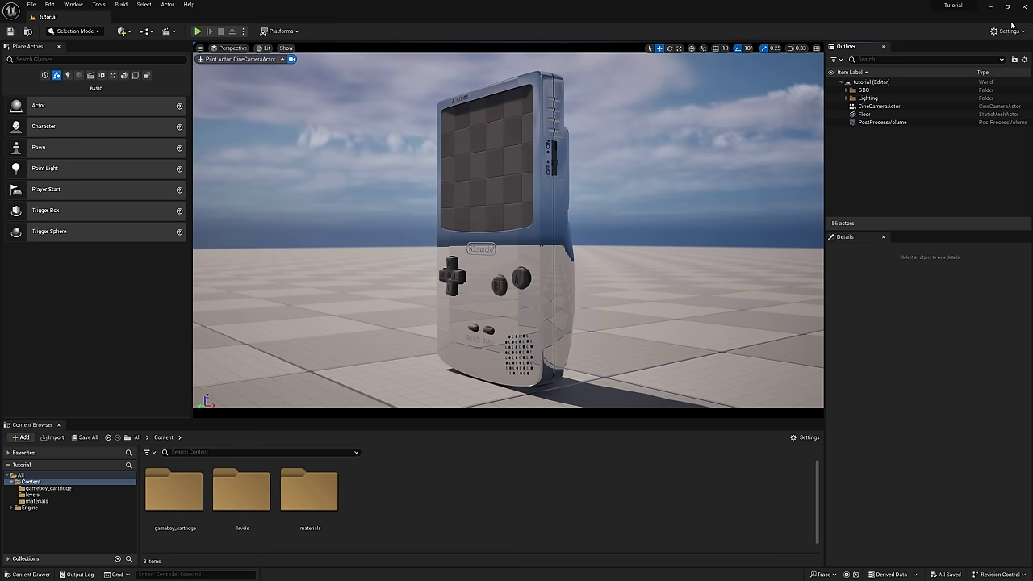
click(1009, 31)
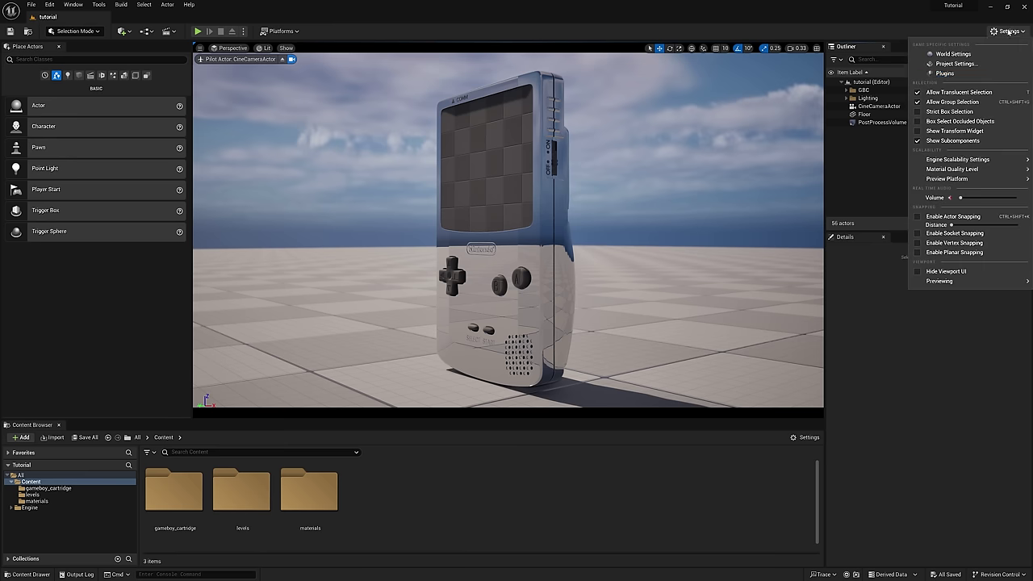
Enable the HDRIBackdrop and Movie Render Queue Additional Render Passes plugins, then search Datasmith.
click(946, 73)
text(hdri)
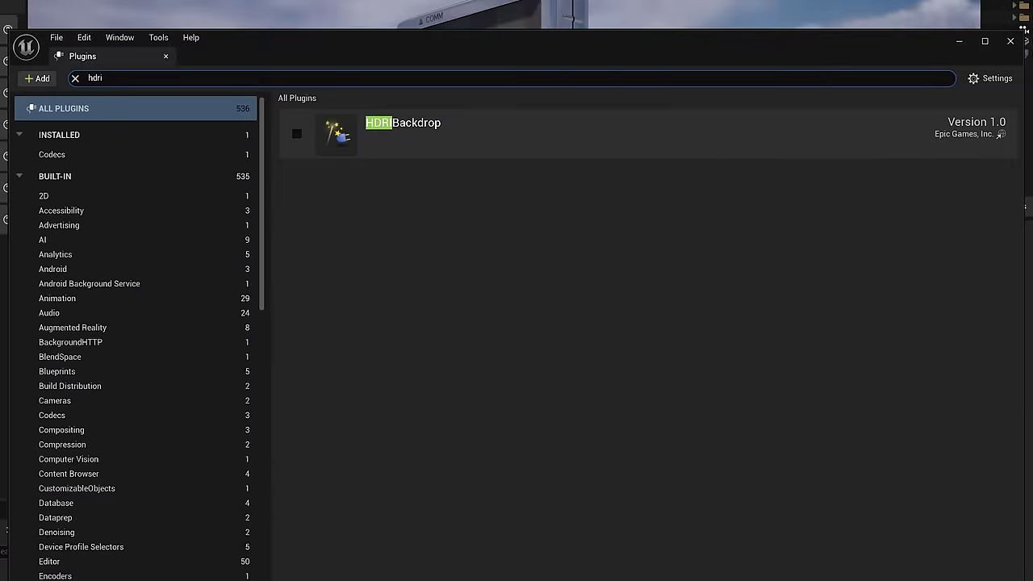
click(297, 134)
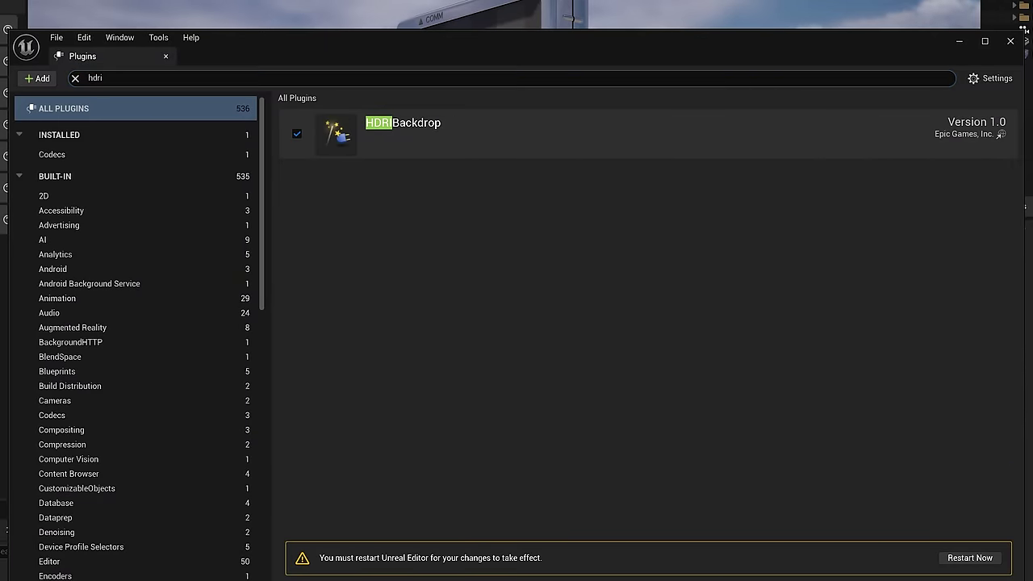
text(movie render)
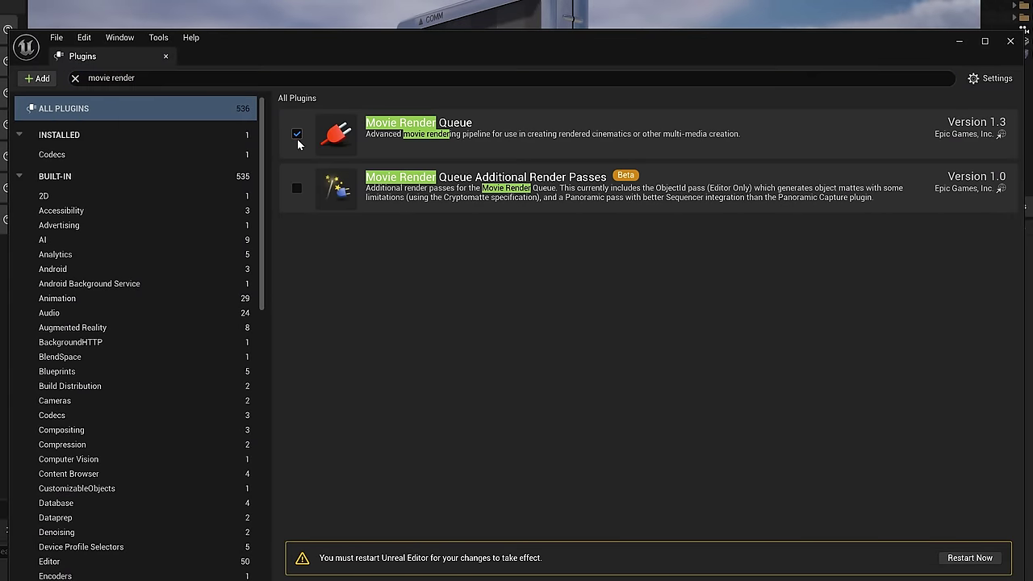
click(297, 190)
click(613, 341)
text(datasmith)
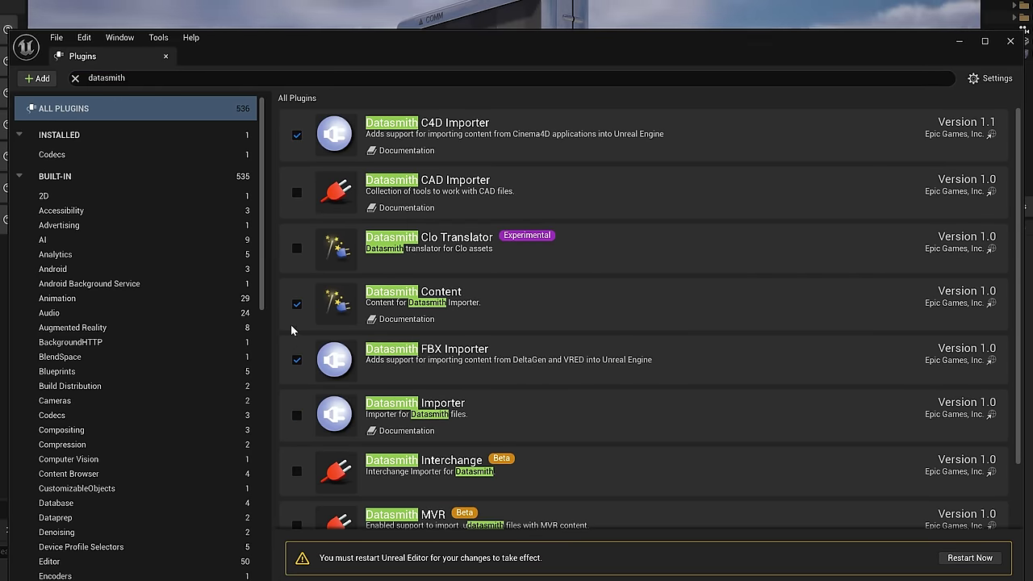
Restart the editor to apply the plugins and save all project changes.
click(970, 557)
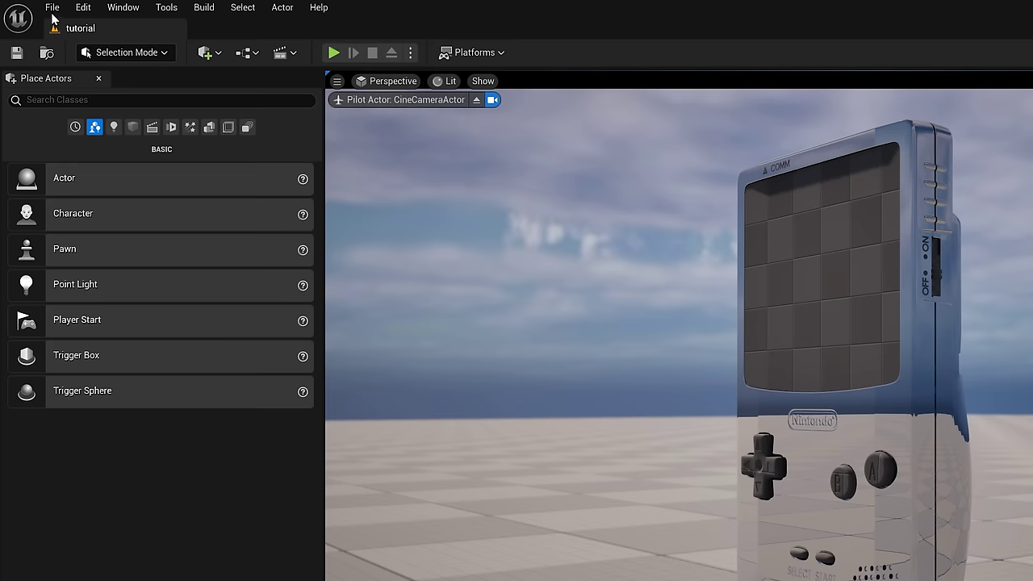
click(52, 8)
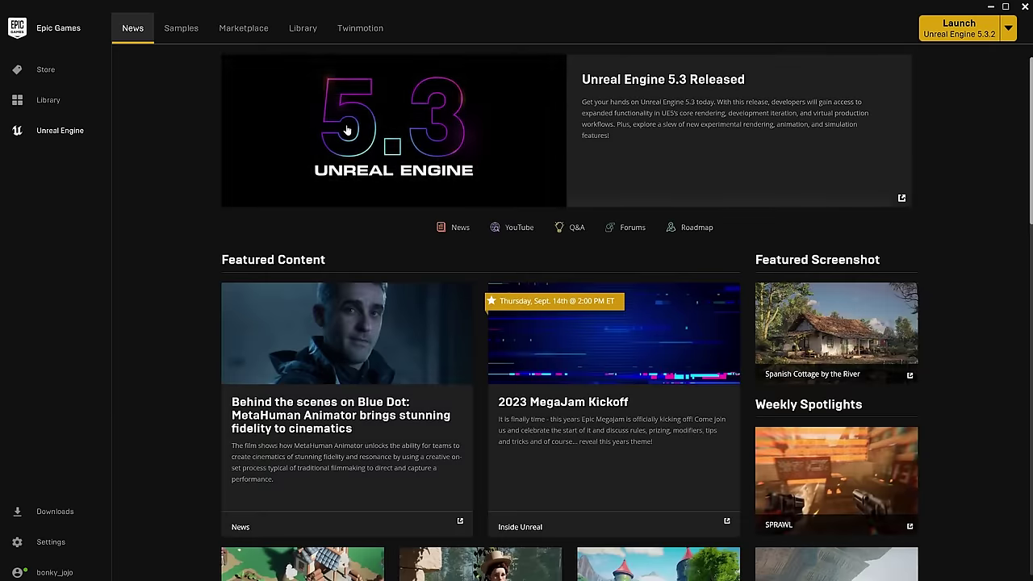
click(303, 29)
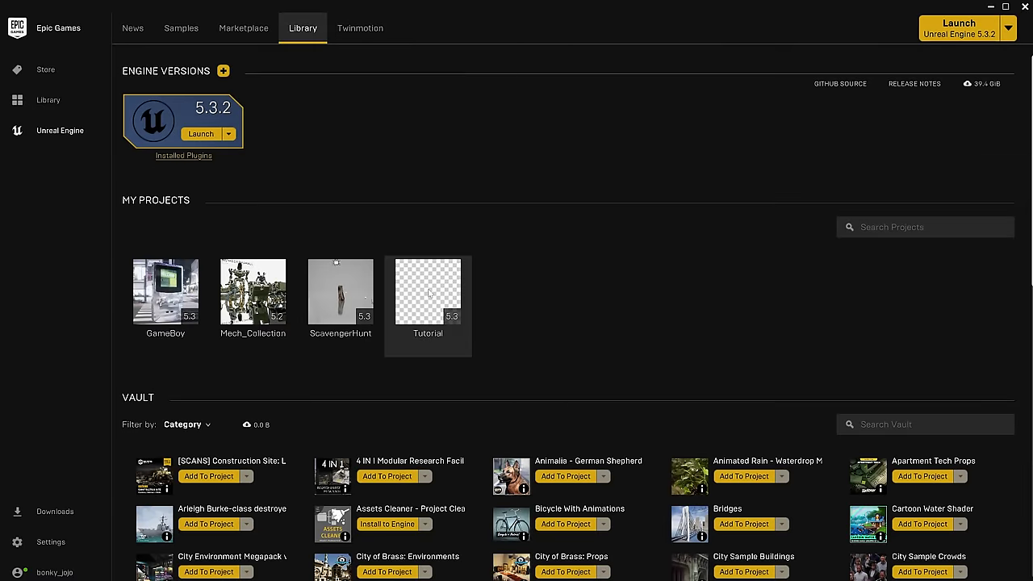
Reveal the Tutorial project's folder on disk and look for DefaultScene.
right_click(426, 288)
click(462, 308)
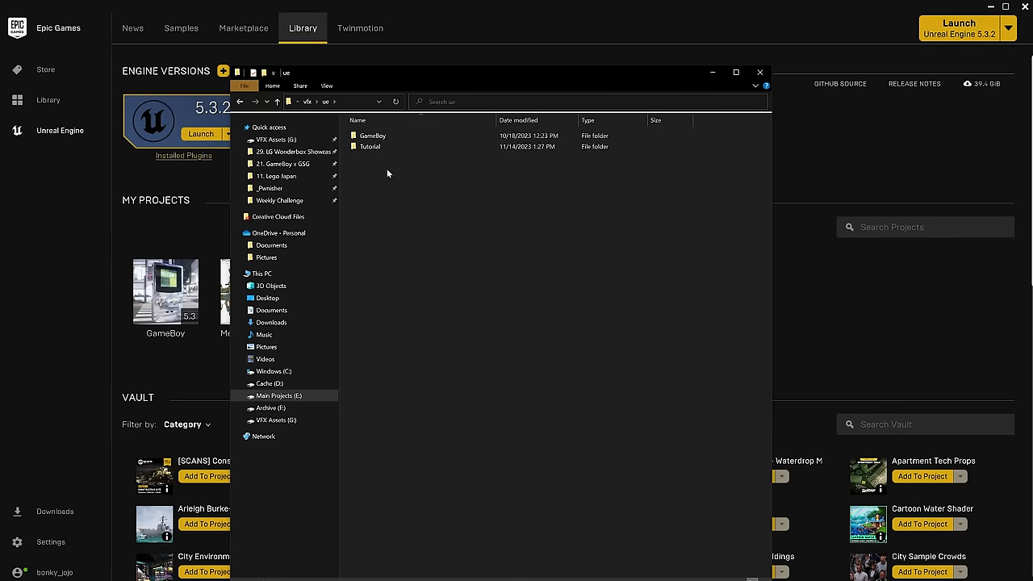
text(DefaultScene)
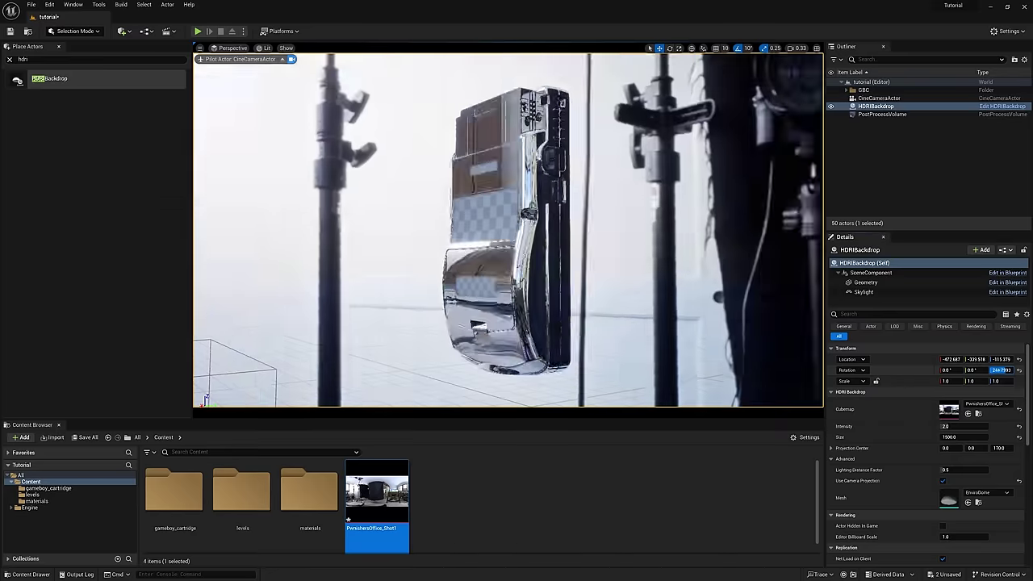
Rotate the HDRI backdrop around the Game Boy.
drag(1001, 370, 1014, 370)
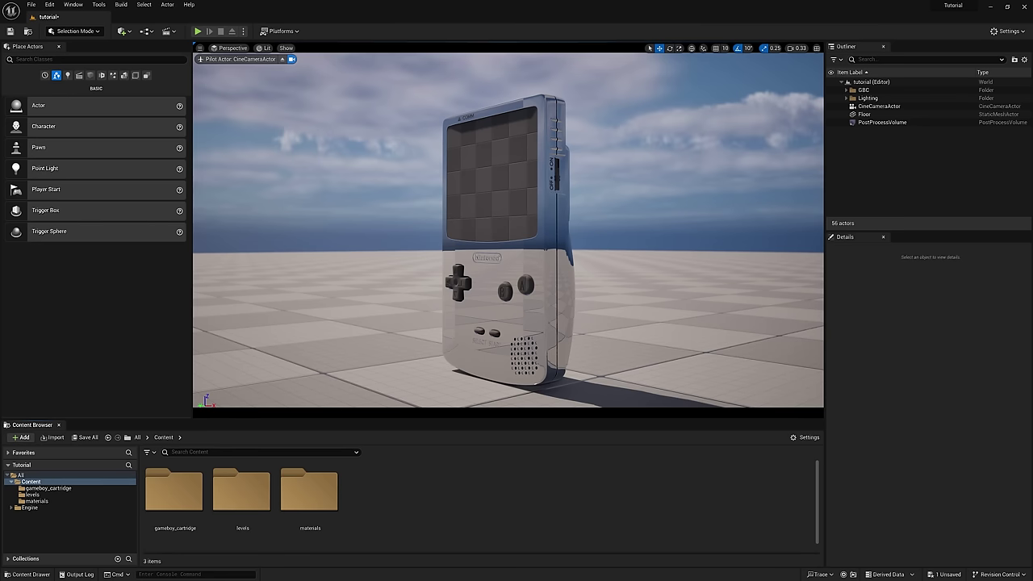
Import the office HDRI, add an HDRIBackdrop using PwnishersOffice_Shot1, and lower exposure compensation.
drag(393, 514, 385, 497)
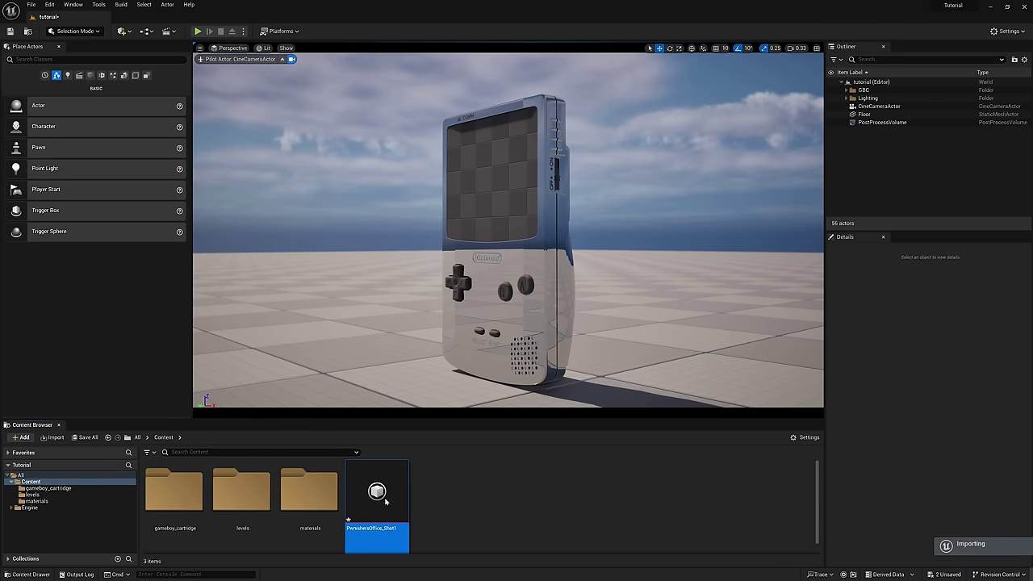
click(97, 59)
text(hdri)
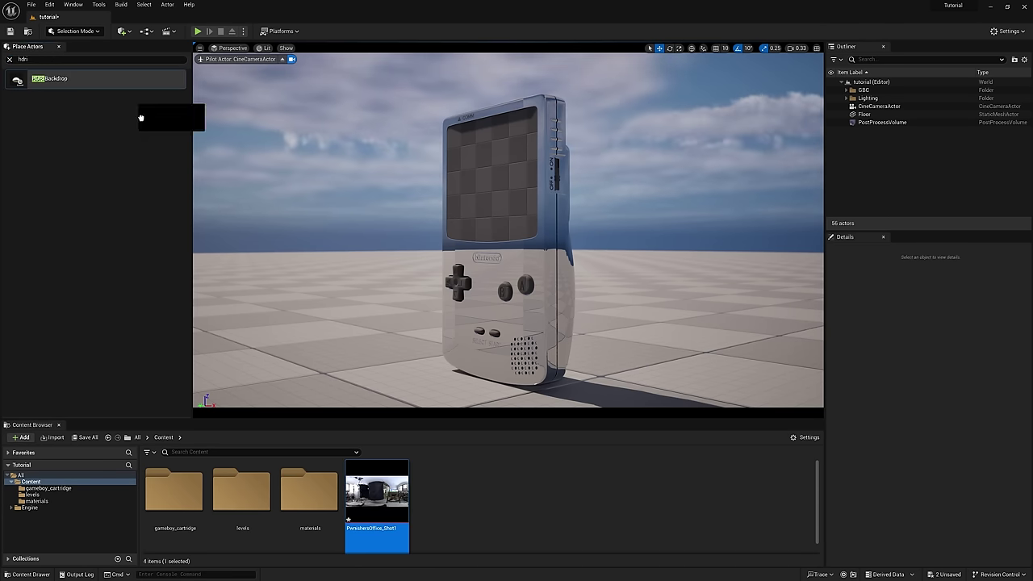
drag(141, 118, 428, 365)
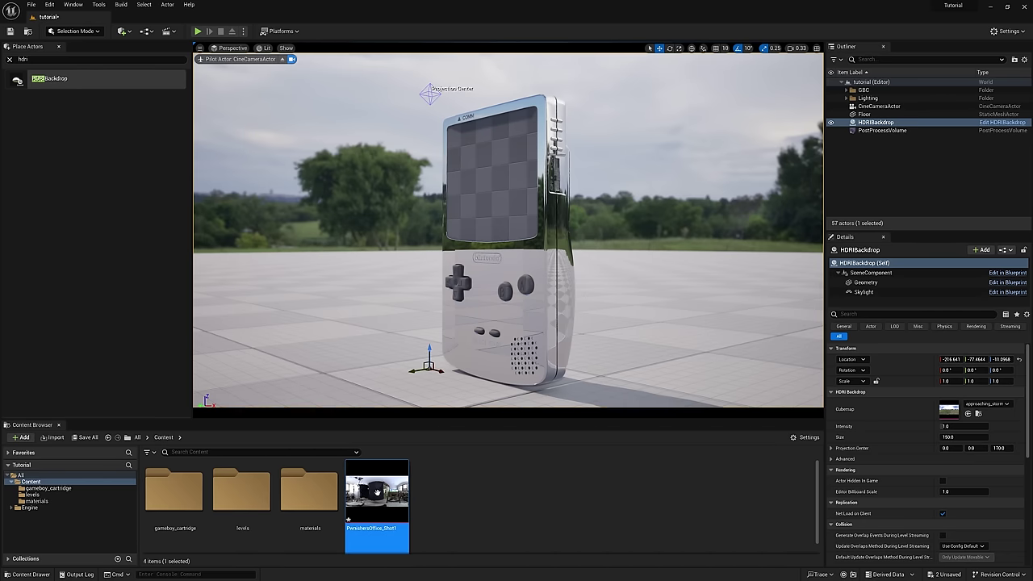
drag(377, 492, 949, 410)
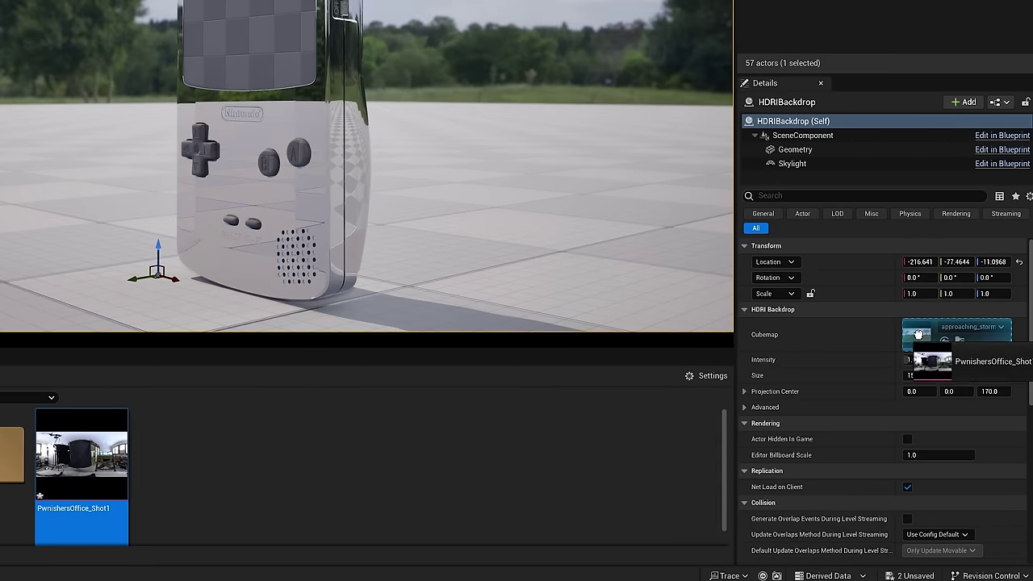
drag(918, 334, 918, 339)
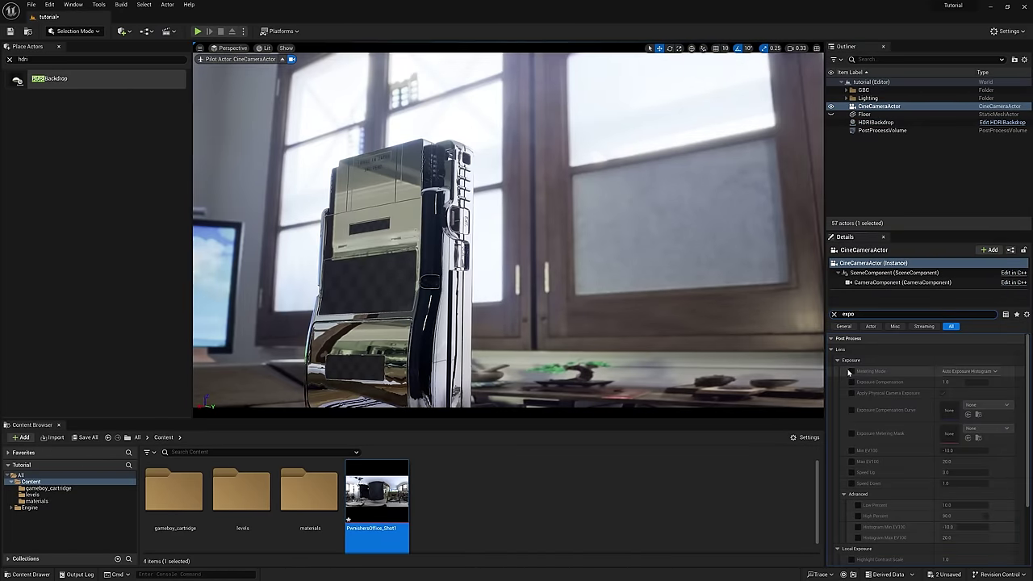
mouse_move(949, 381)
mouse_down()
mouse_move(872, 381)
mouse_move(969, 381)
mouse_up()
Turn on Use Camera Projection for the HDRIBackdrop, with Size 1500 and Intensity 2.0.
click(694, 355)
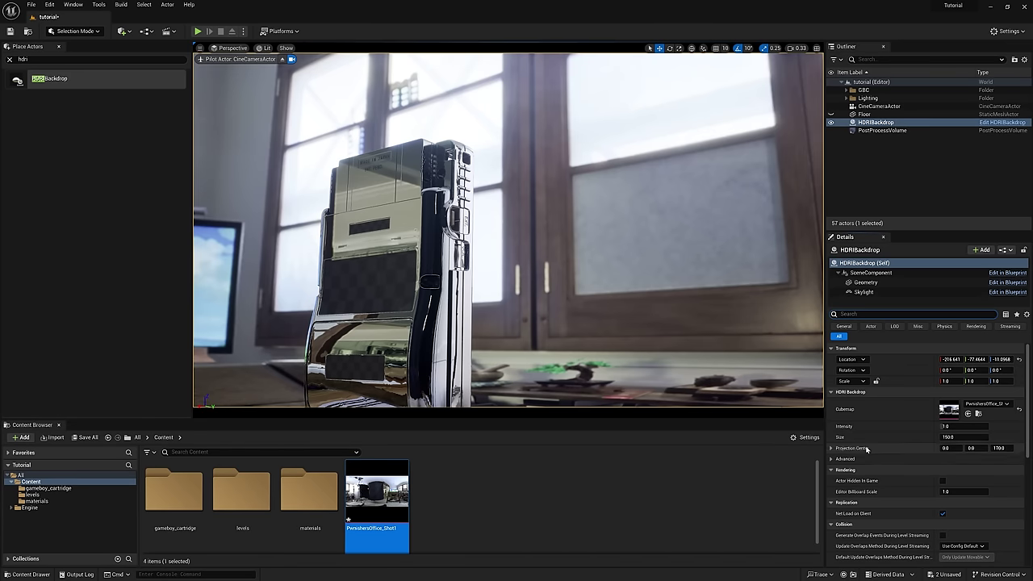
mouse_move(509, 230)
right_down()
mouse_move(518, 244)
mouse_move(517, 234)
right_up()
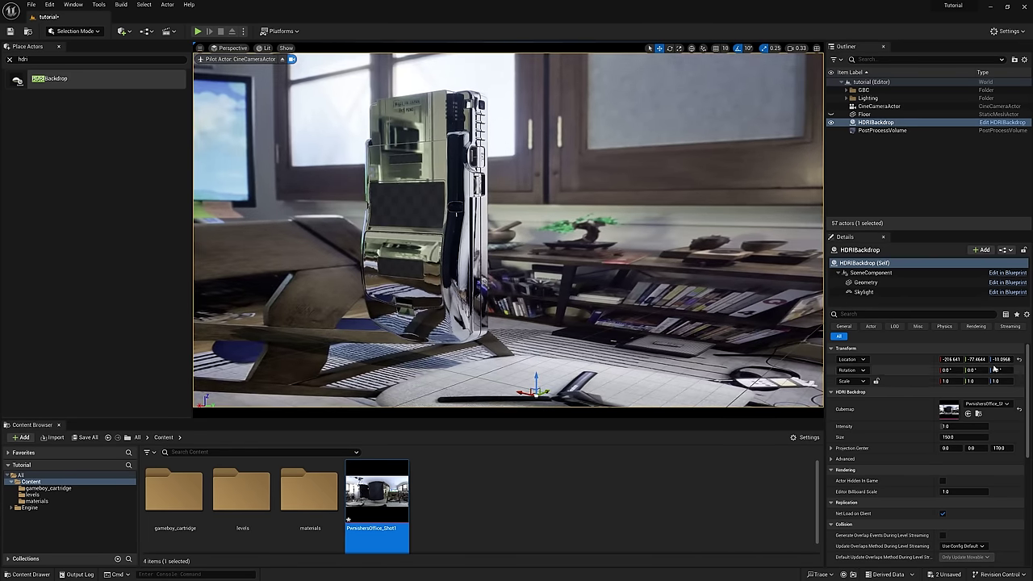
click(824, 453)
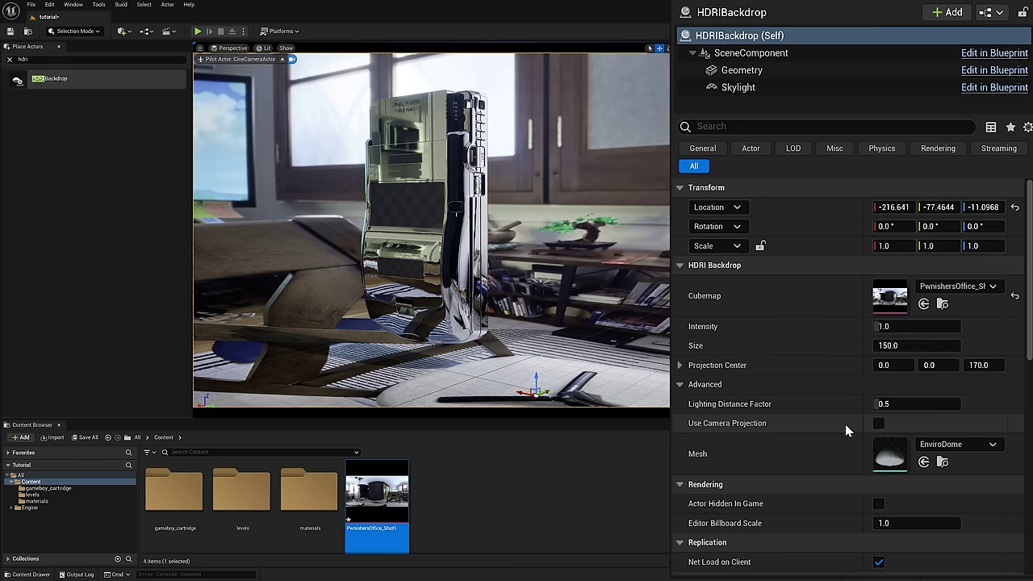
click(878, 423)
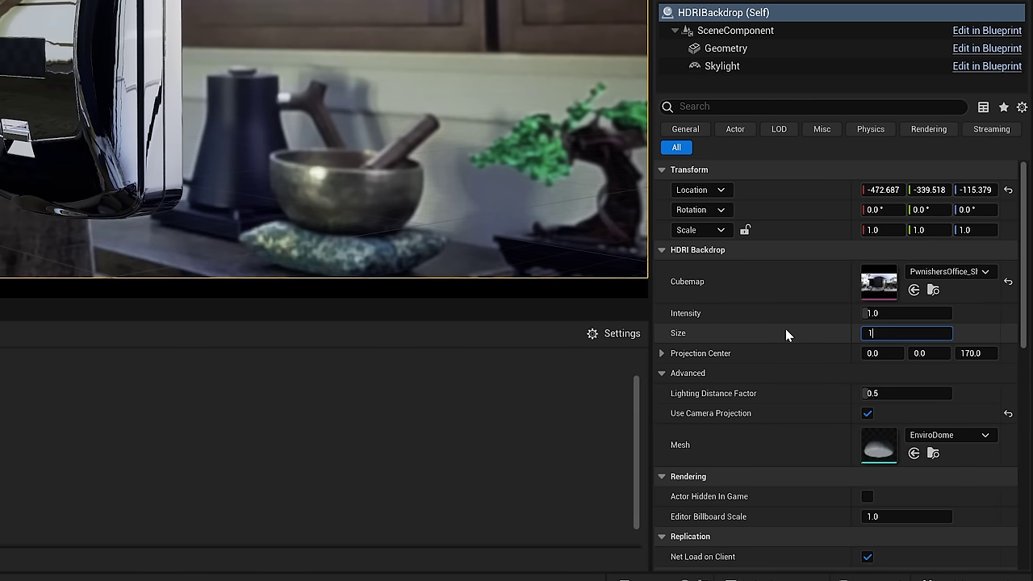
key(Return)
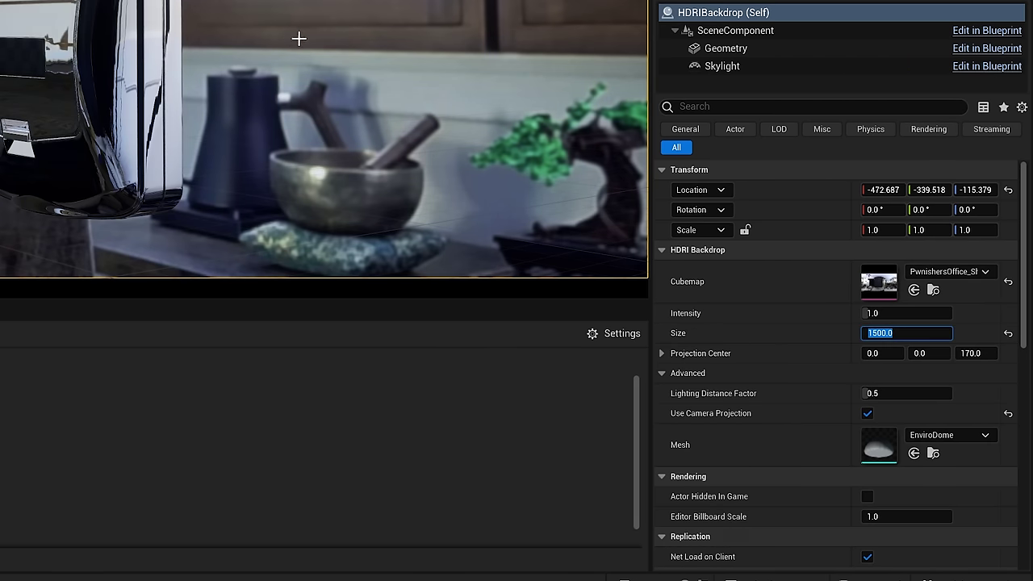
click(906, 313)
text(2)
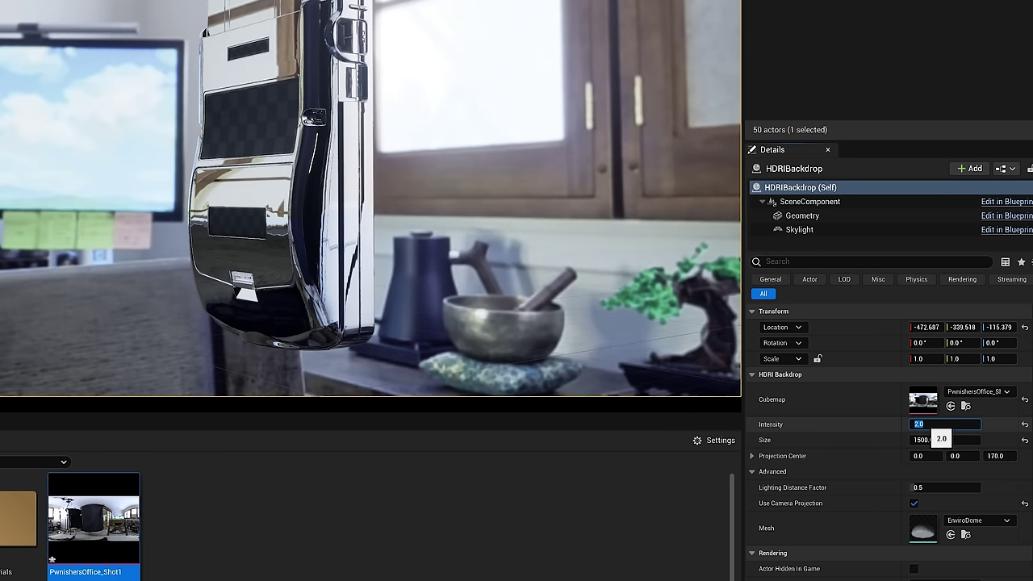
key(Return)
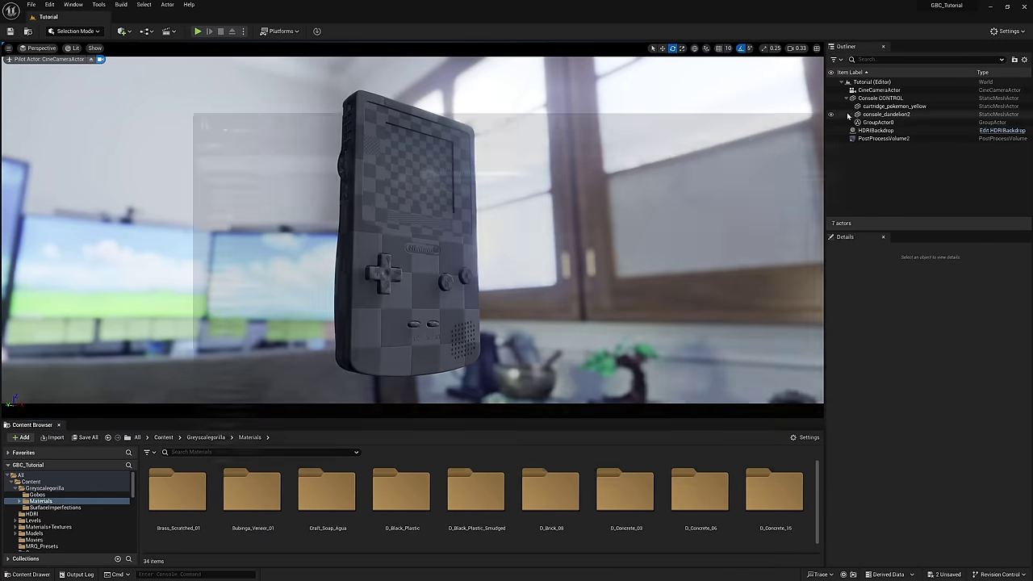
Import all 34 Greyscalegorilla material sets, Brass_Scratched_01 through Fabric_Woven_Midnight_Blue.
click(317, 31)
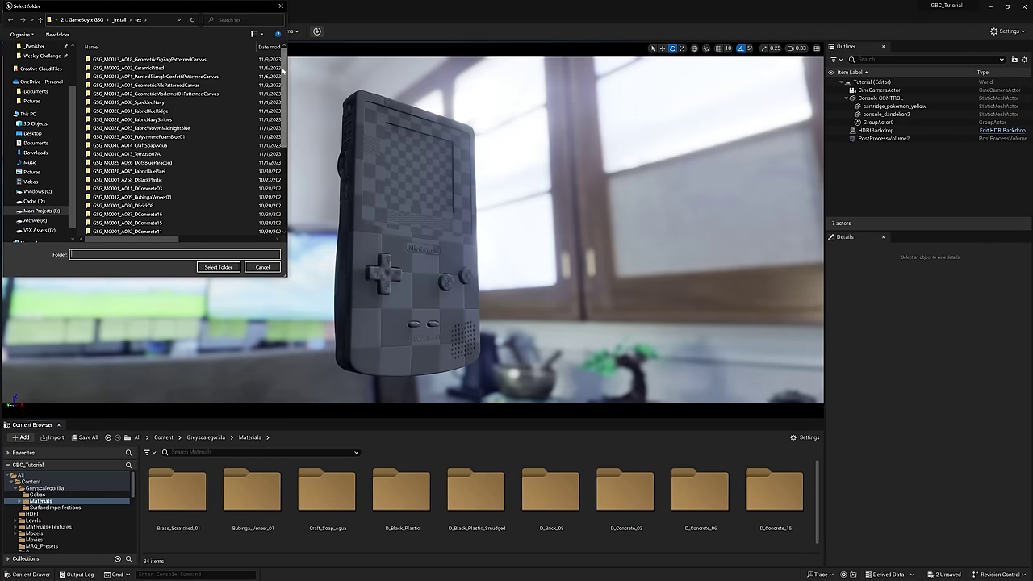
click(211, 268)
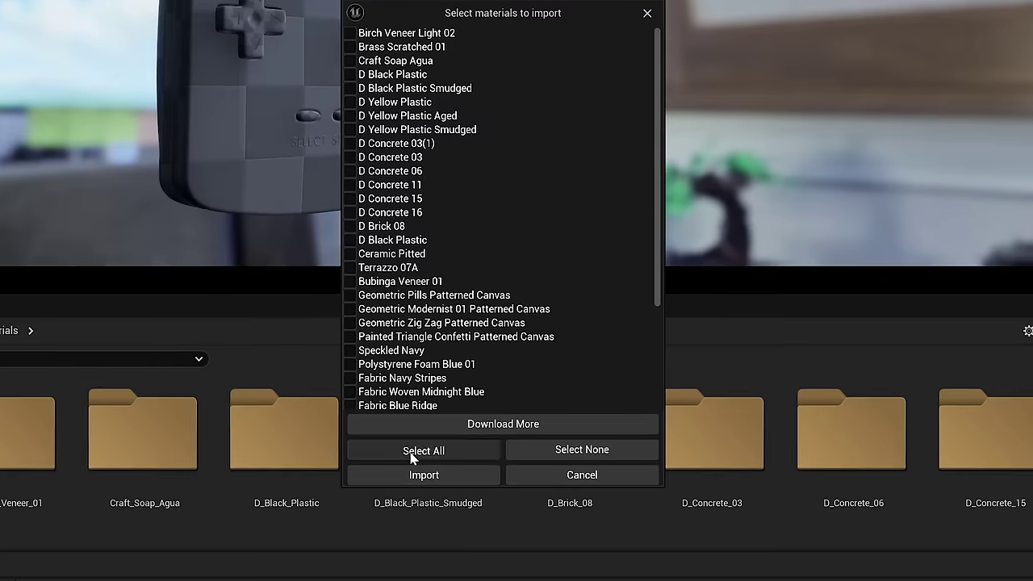
click(472, 499)
click(404, 475)
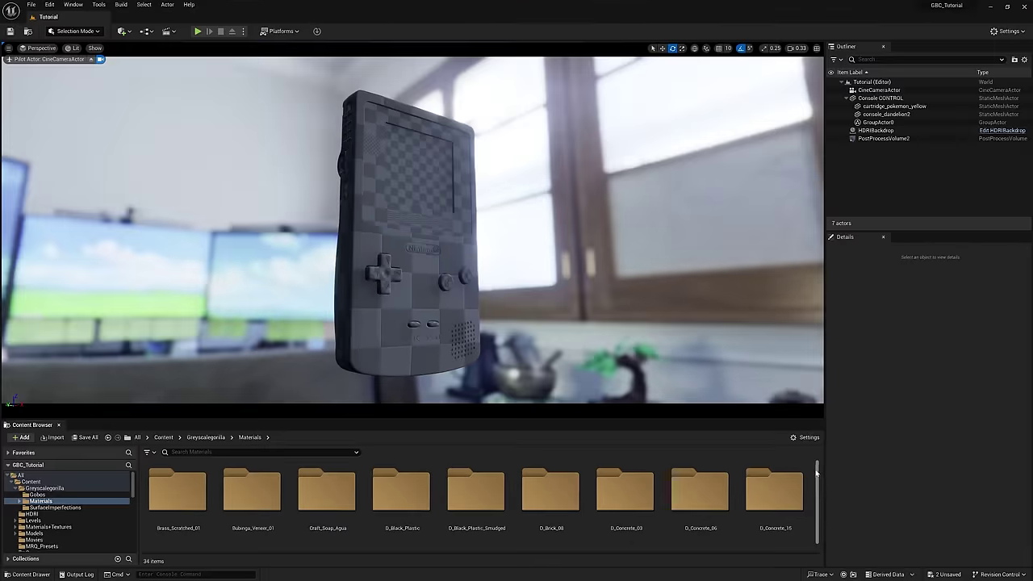
scroll(821, 485, down, 3)
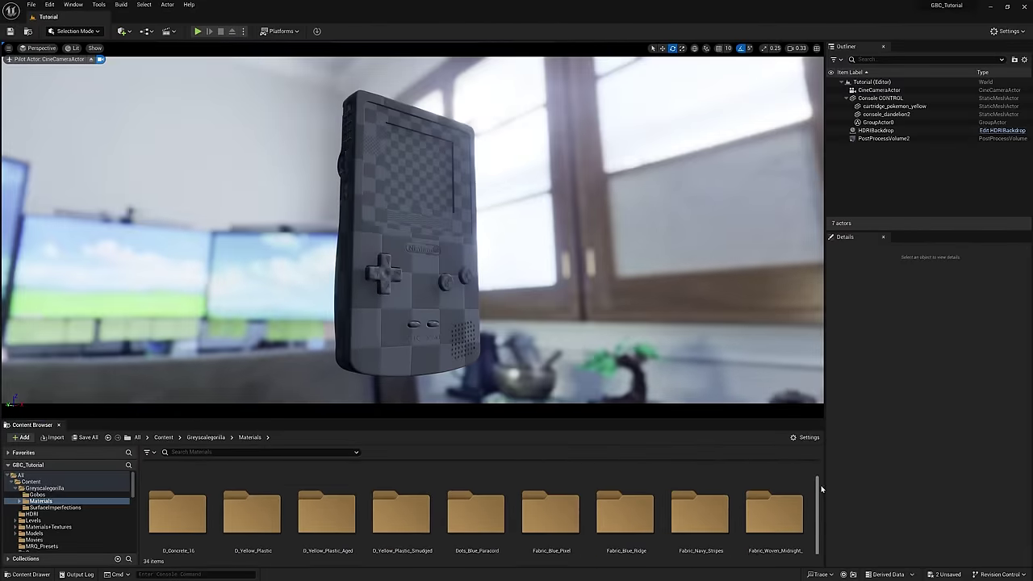
scroll(821, 489, down, 3)
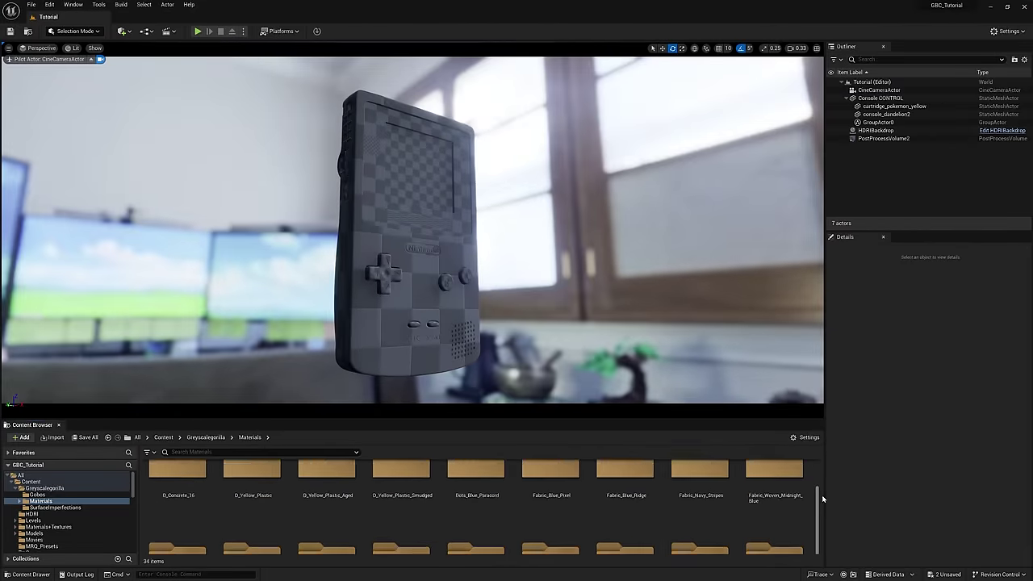
scroll(823, 502, up, 5)
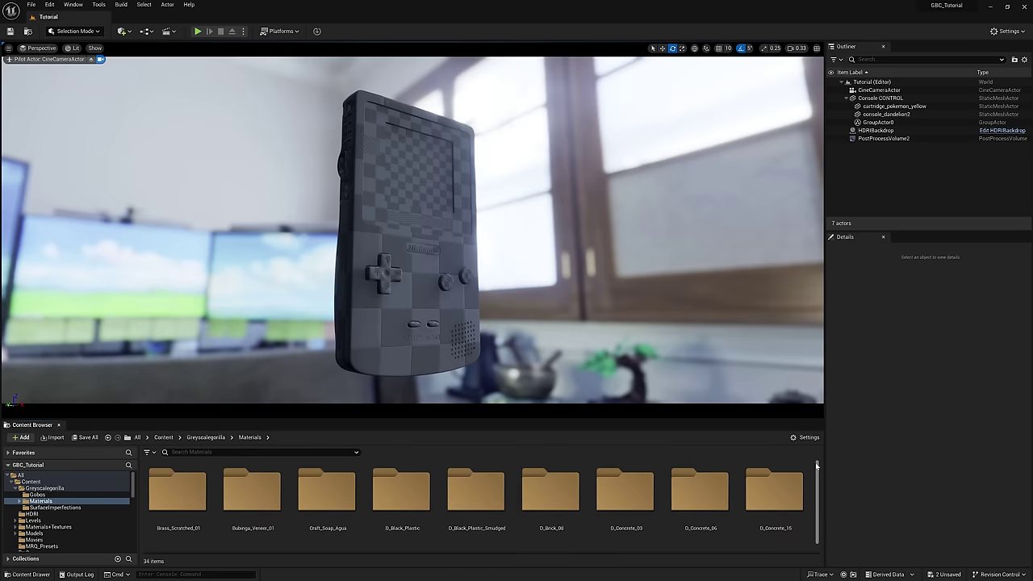
Apply the P6_Plastic_Molded_Wrinkle instance to the Game Boy body.
scroll(818, 466, down, 10)
double_click(313, 493)
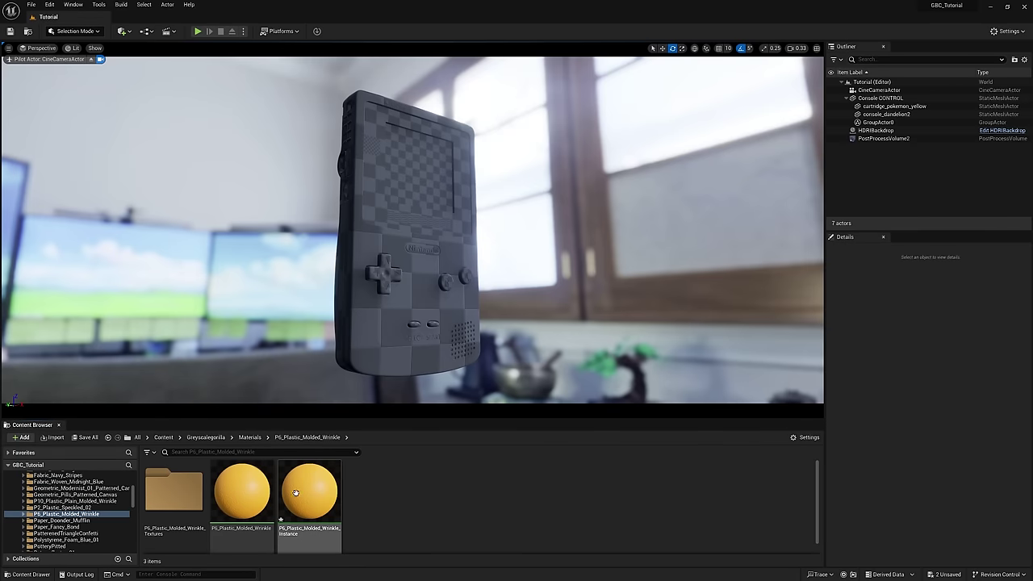
drag(307, 496, 385, 337)
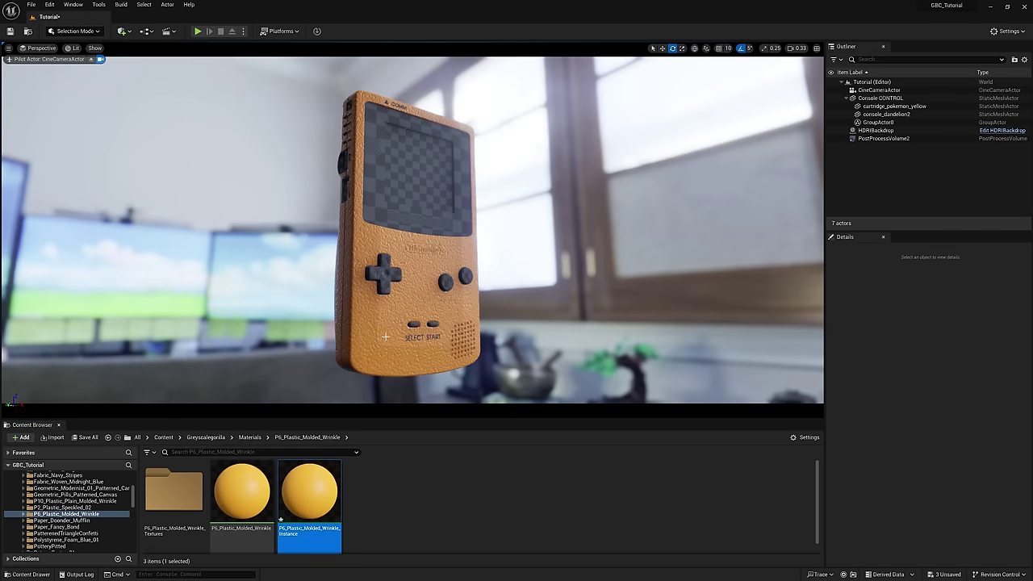
right_drag(432, 307, 433, 283)
Enable Tiling/Offset on the instance with Tiling X and Y set to 6.
double_click(315, 500)
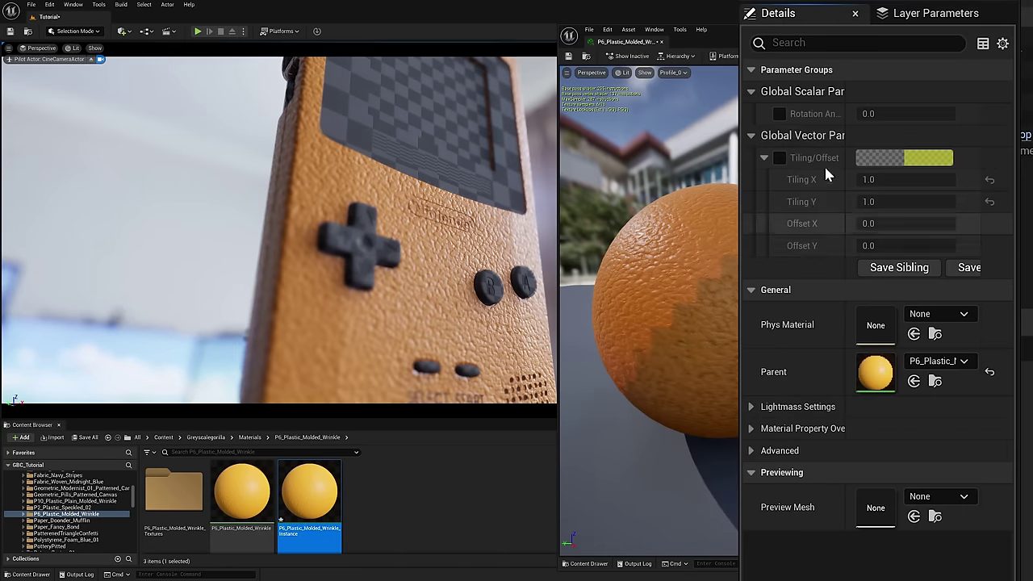
click(779, 158)
text(6)
key(Tab)
text(6)
key(Return)
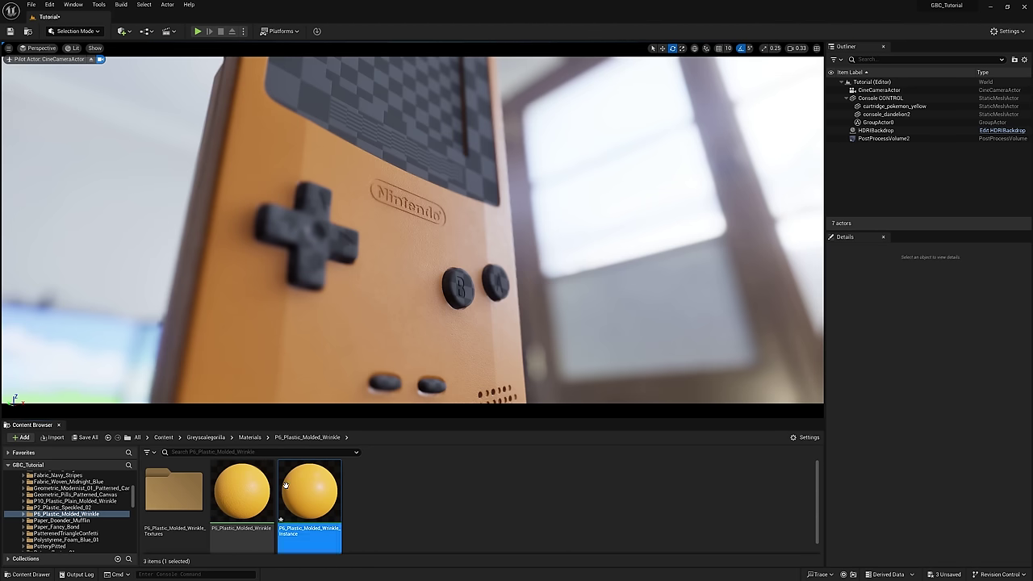
In the P6_Plastic_Molded_Wrinkle graph, add a Multiply node beside the base colour texture.
double_click(242, 495)
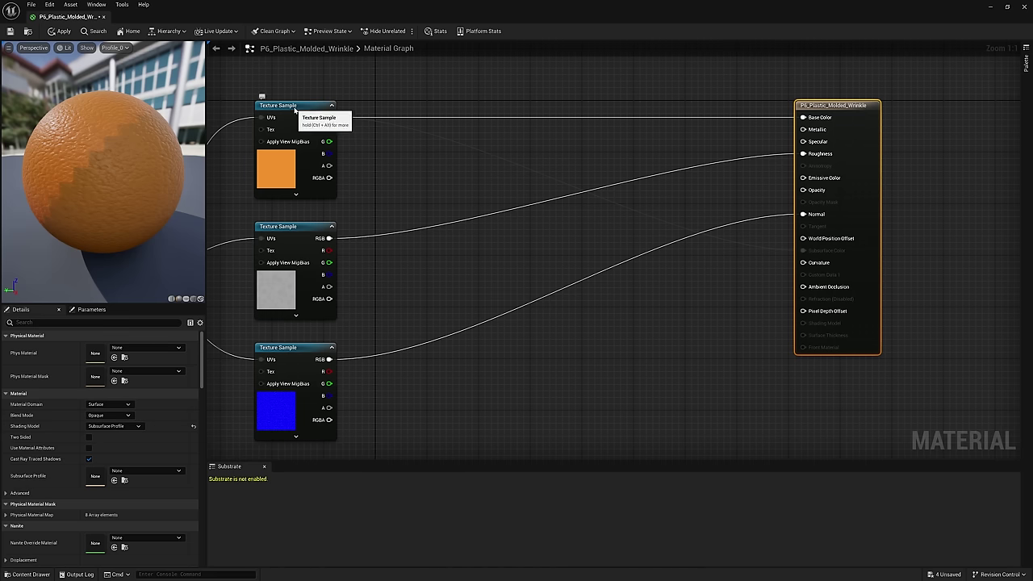
mouse_move(296, 110)
mouse_down()
mouse_move(306, 109)
mouse_move(283, 108)
mouse_up()
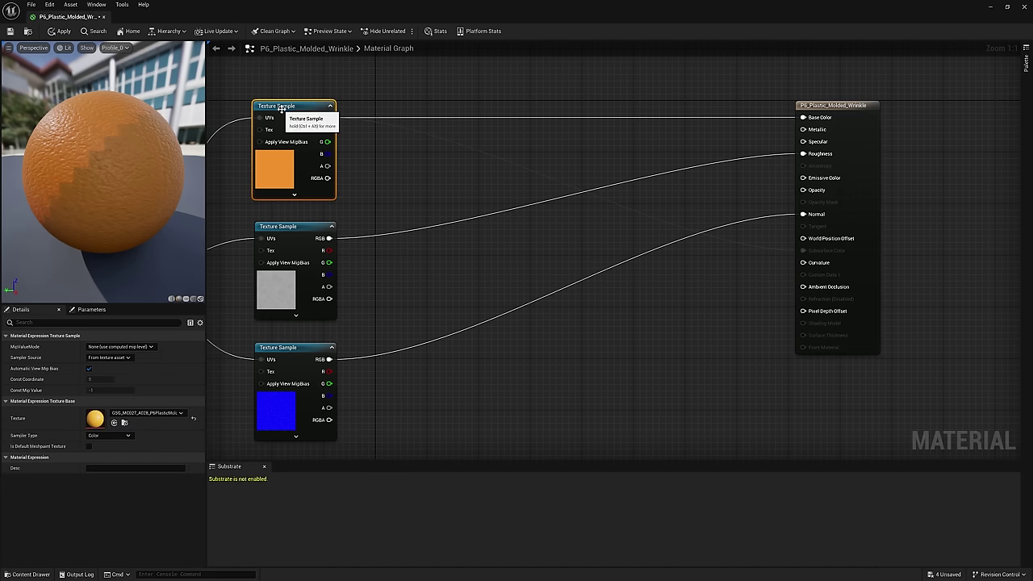
right_click(519, 141)
text(mult)
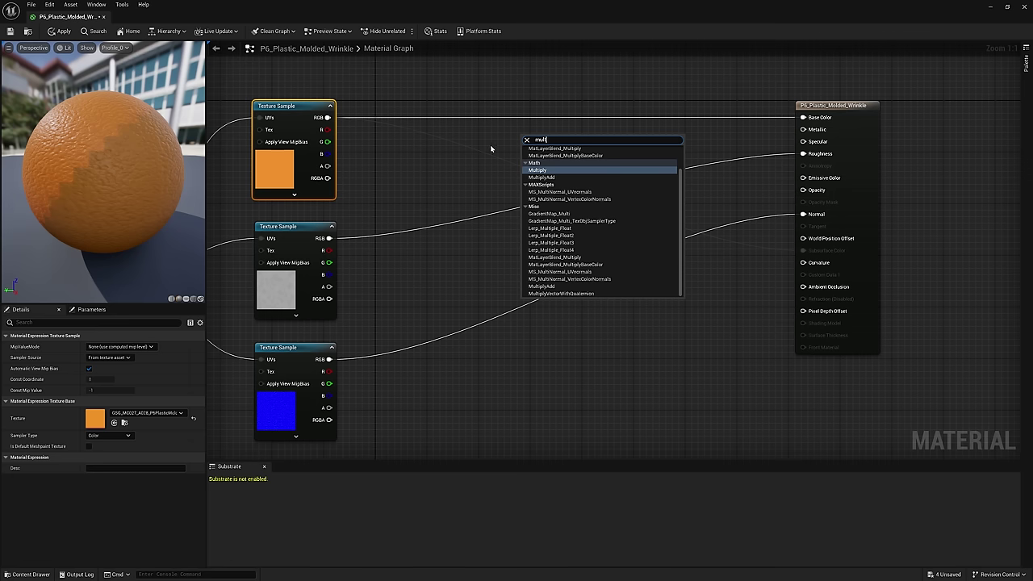
click(491, 142)
click(549, 144)
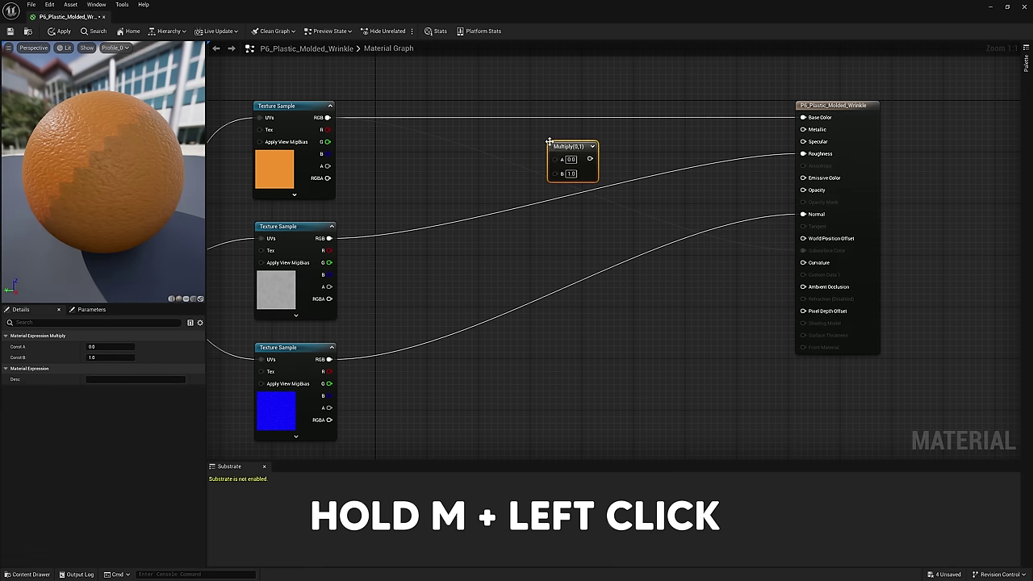
drag(559, 149, 521, 137)
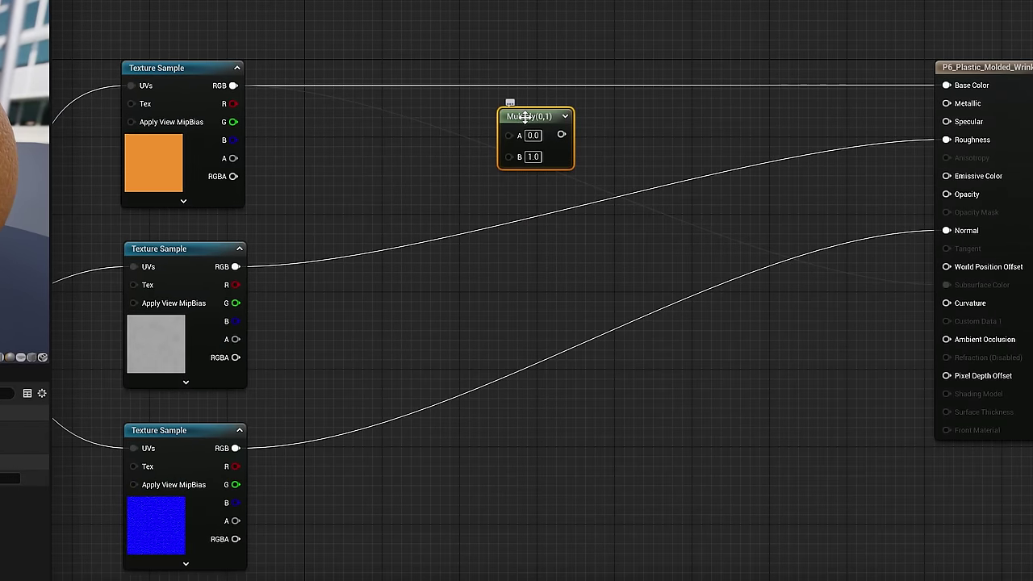
Multiply the colour by a Brightness scalar parameter of 2 and feed it into Base Color.
click(346, 185)
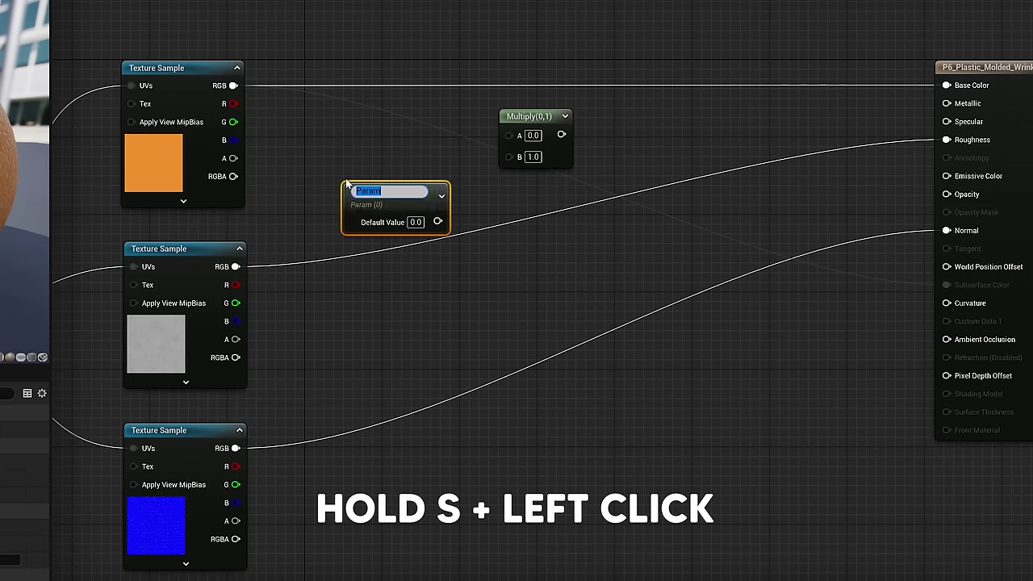
text(Brightn)
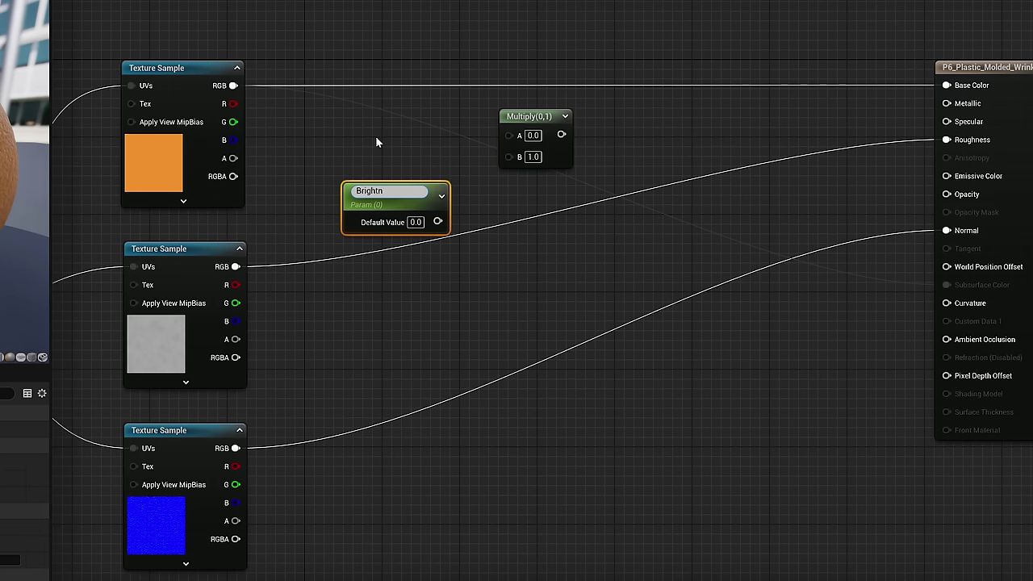
text(ess)
key(Tab)
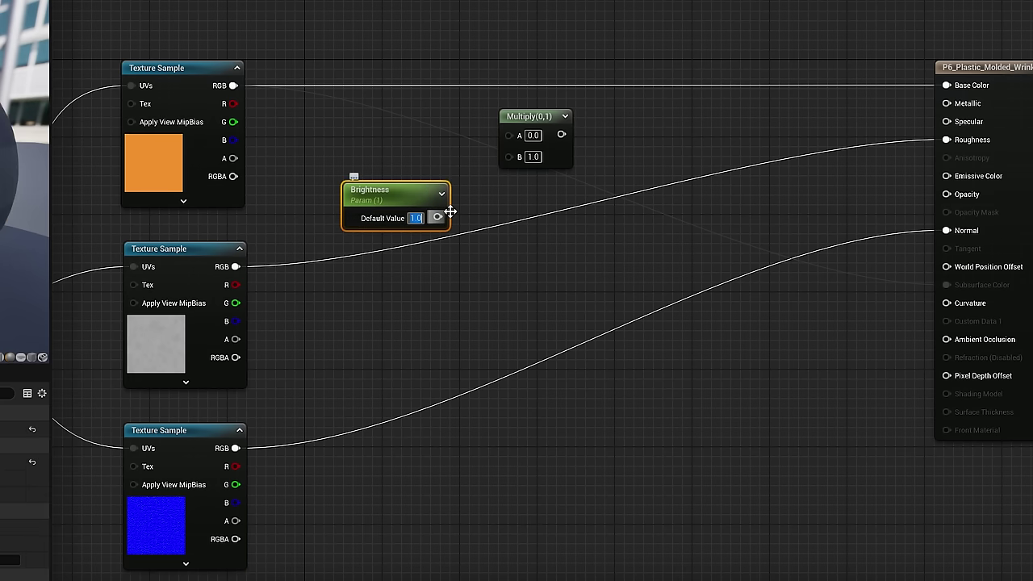
drag(440, 216, 232, 86)
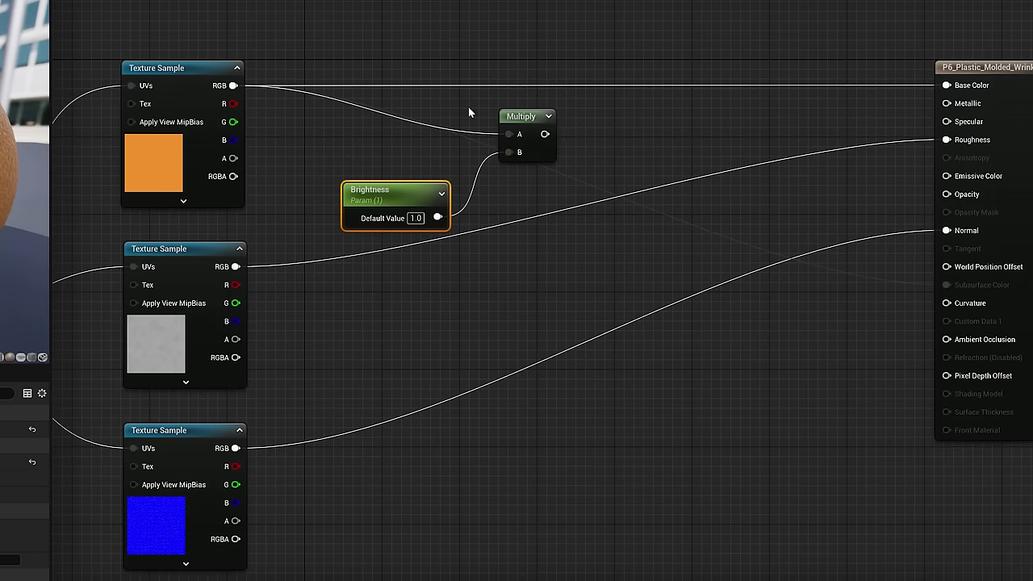
drag(545, 134, 946, 86)
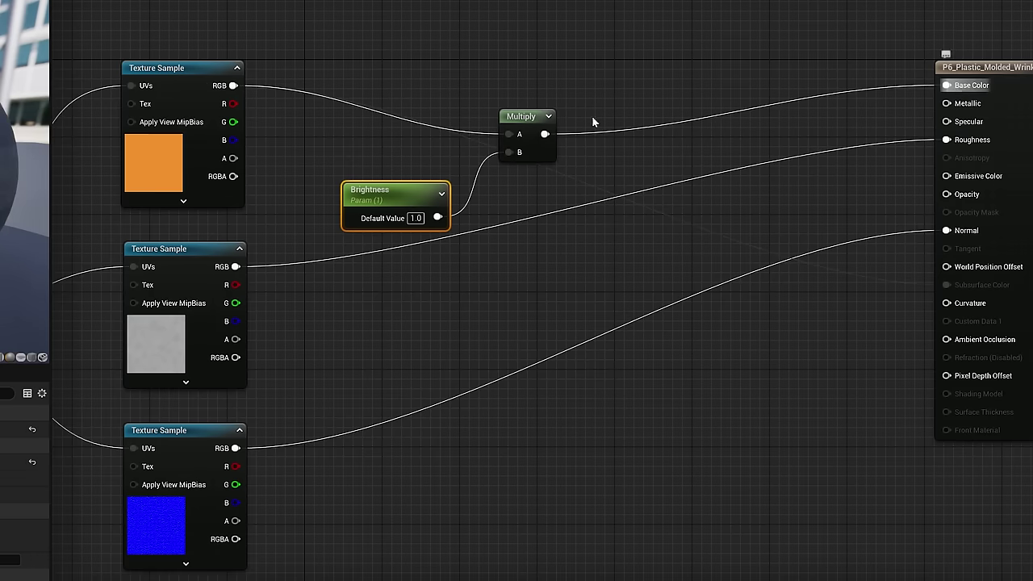
drag(389, 191, 323, 173)
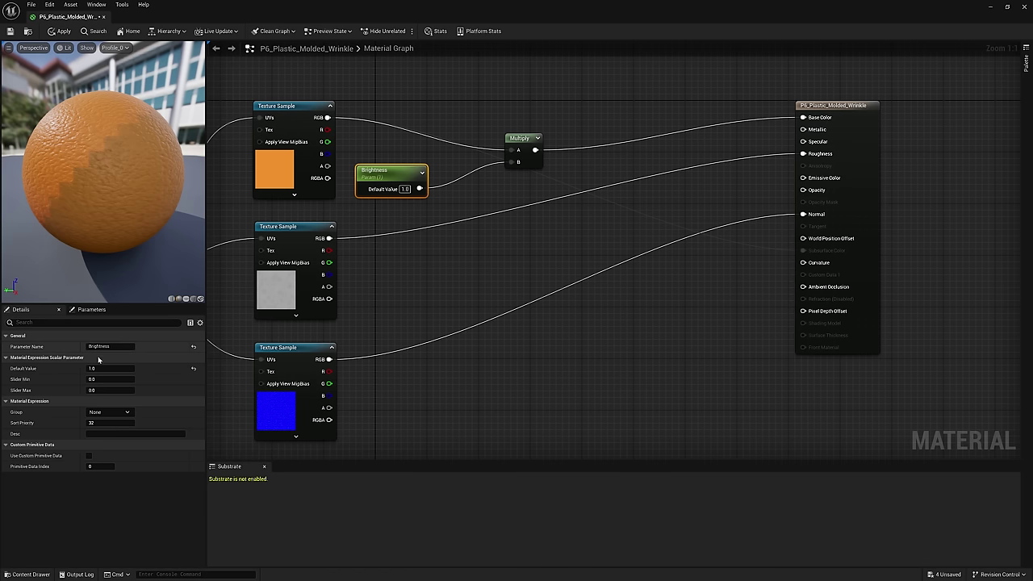
text(2)
key(Return)
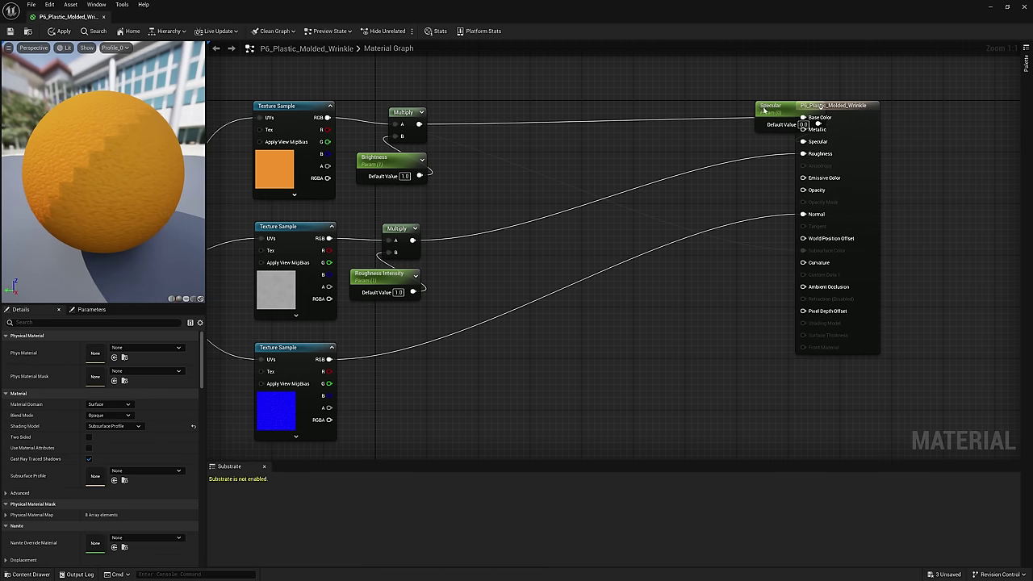
Promote the Specular input to a parameter with a default value of 1.0.
drag(775, 108, 479, 166)
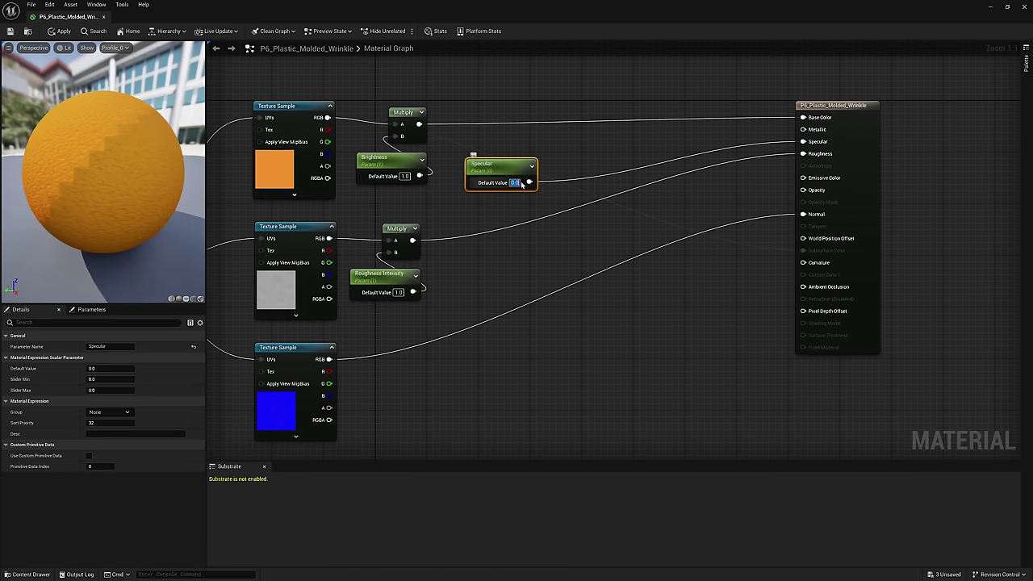
key(Return)
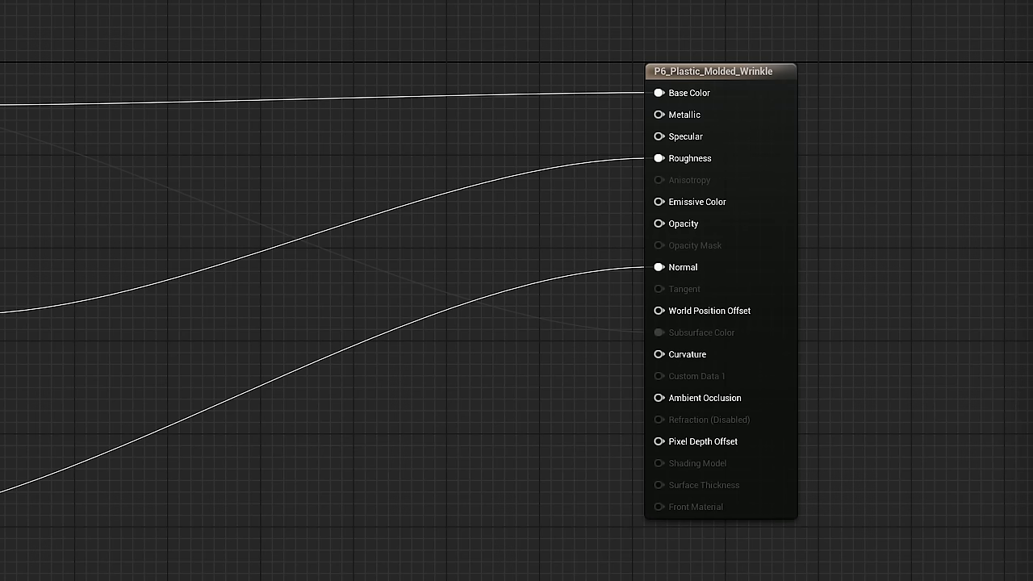
right_click(685, 139)
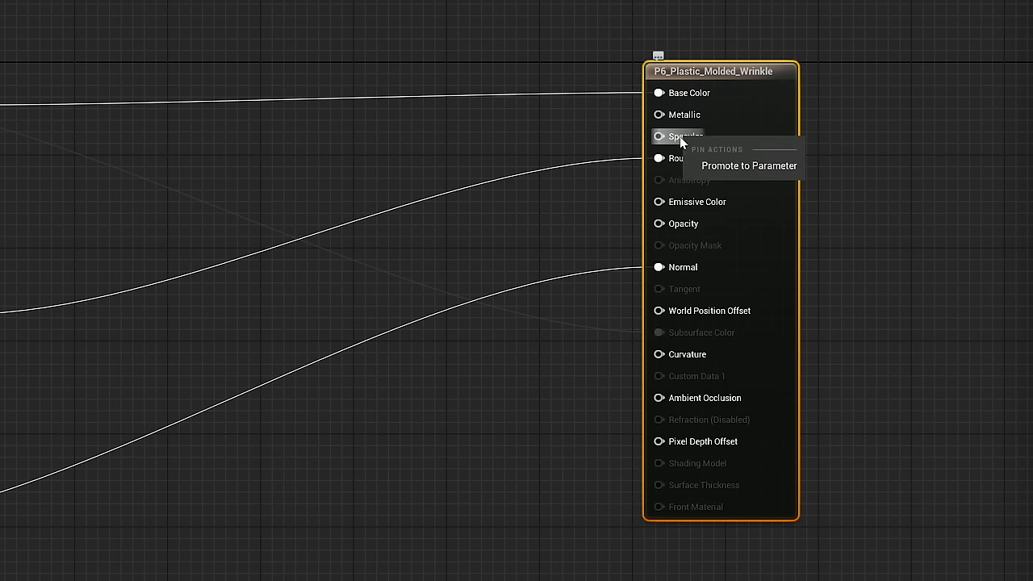
click(749, 165)
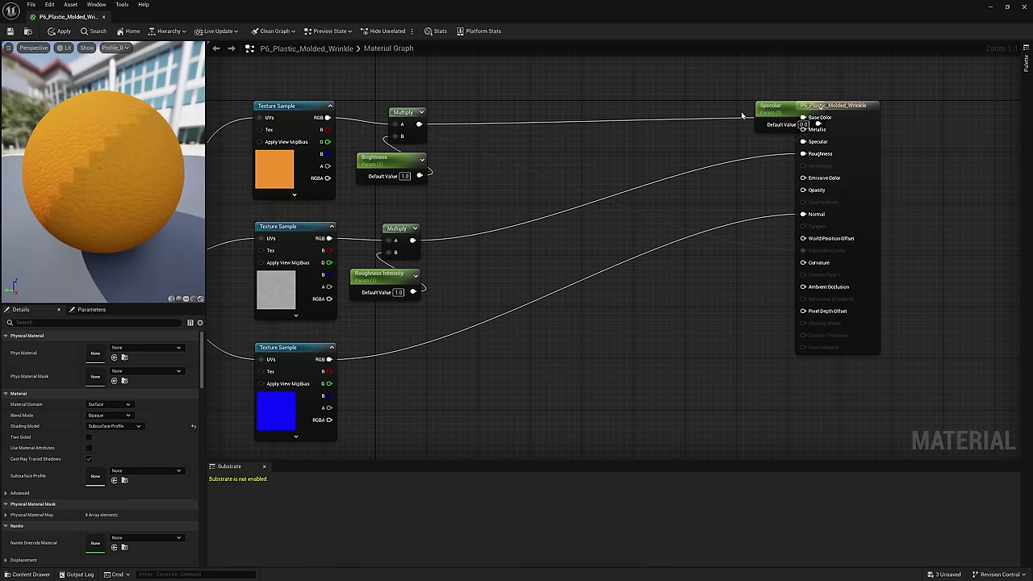
drag(775, 108, 480, 166)
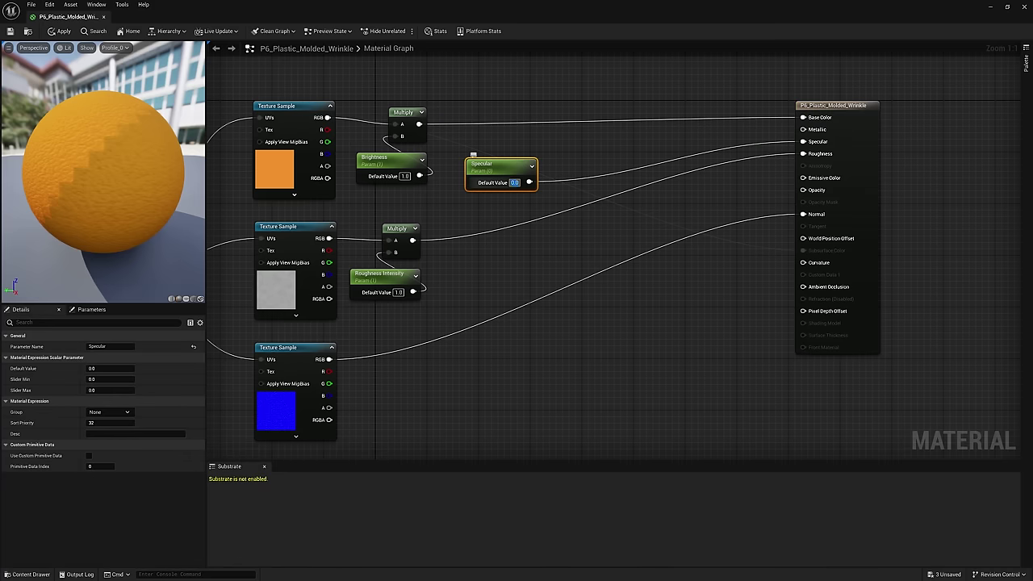
text(1)
key(Return)
Add a Desaturation node fed by the multiplied base colour.
drag(493, 164, 500, 195)
click(547, 144)
right_click(560, 143)
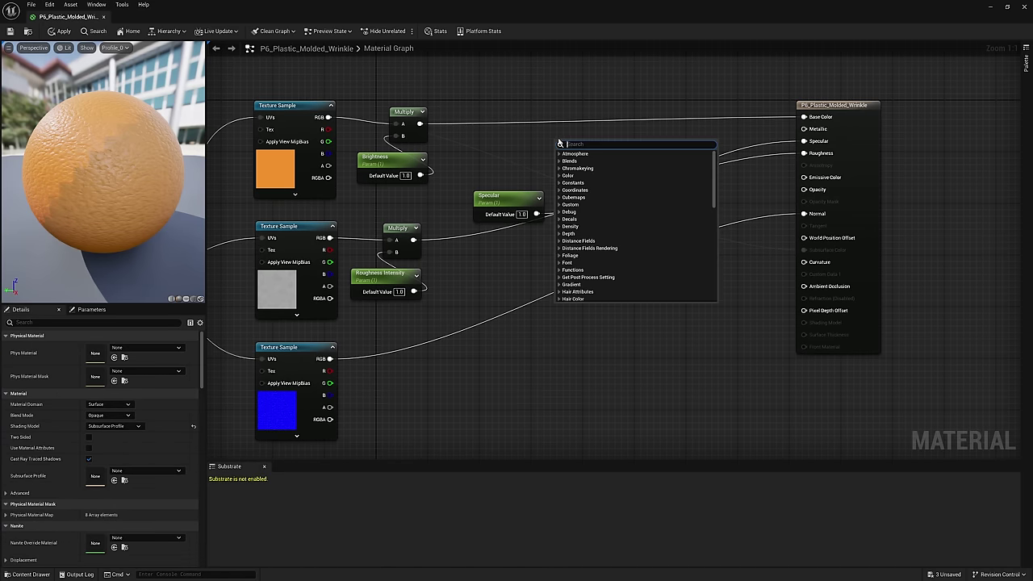
text(desat)
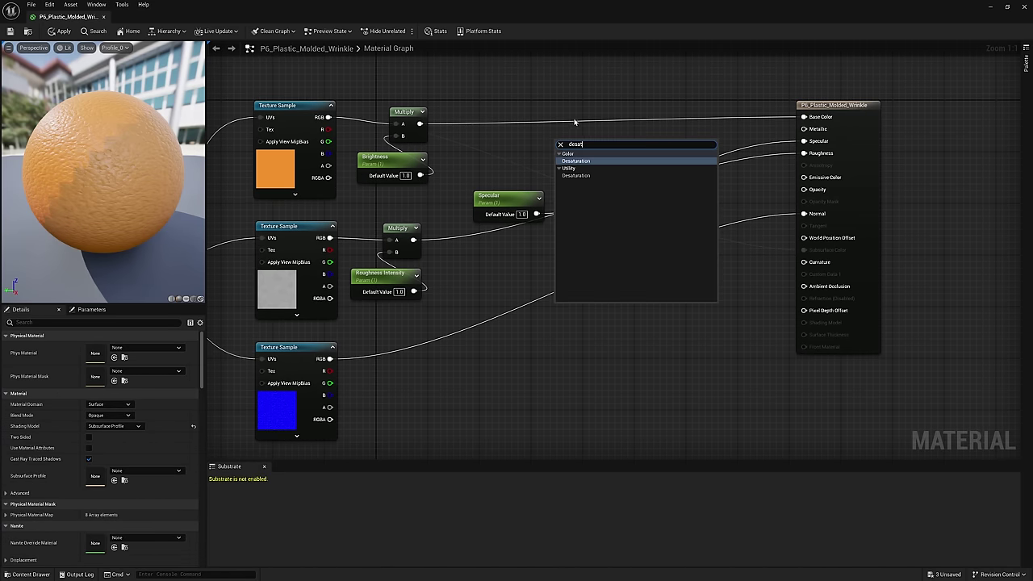
click(574, 162)
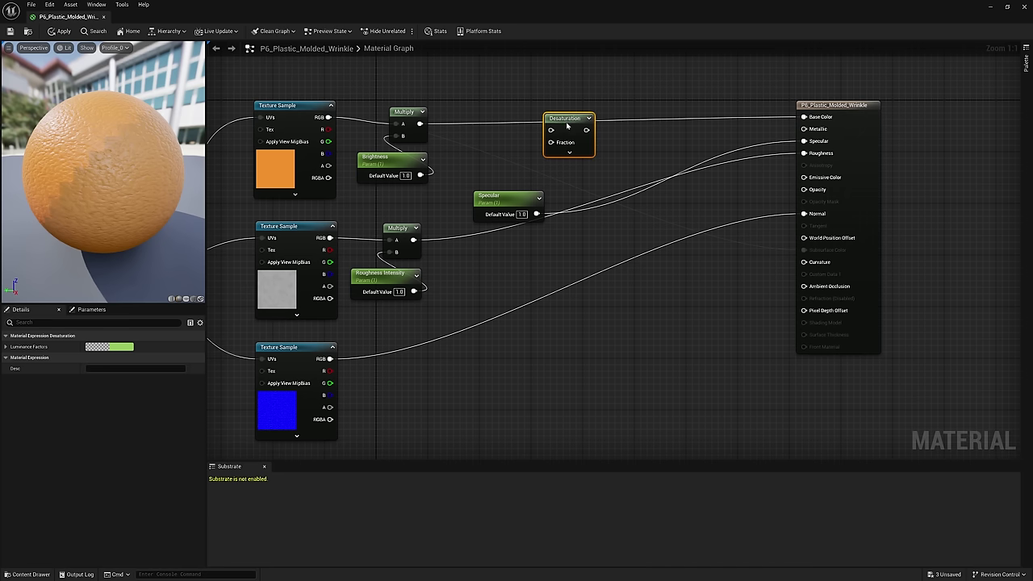
drag(421, 125, 552, 140)
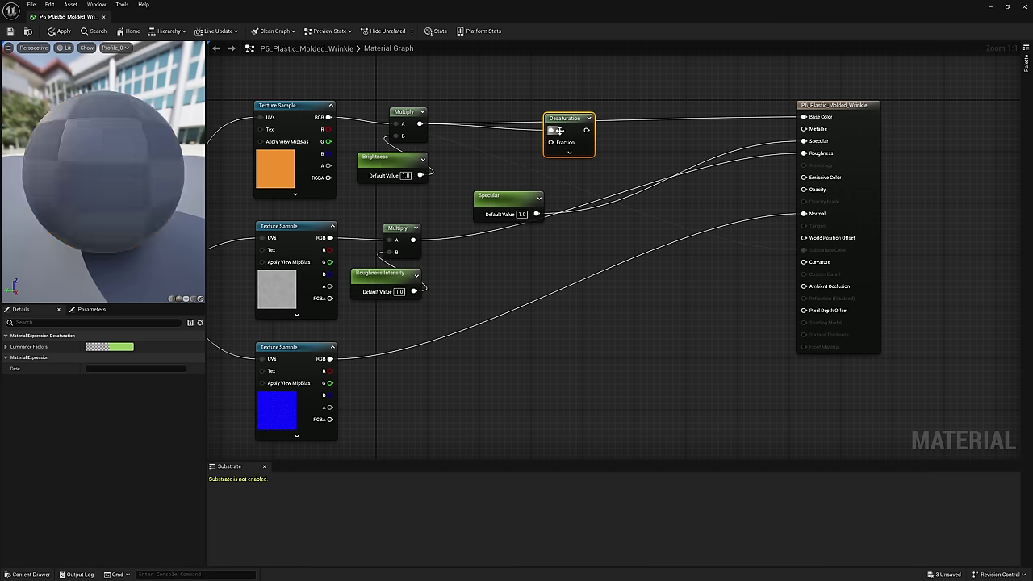
Drive Desaturation with a Saturation parameter through a 1-x node, set to 1.0, and tidy the nodes.
key(ctrl+v)
drag(496, 163, 560, 137)
text(1-x)
key(Return)
scroll(560, 161, down, 2)
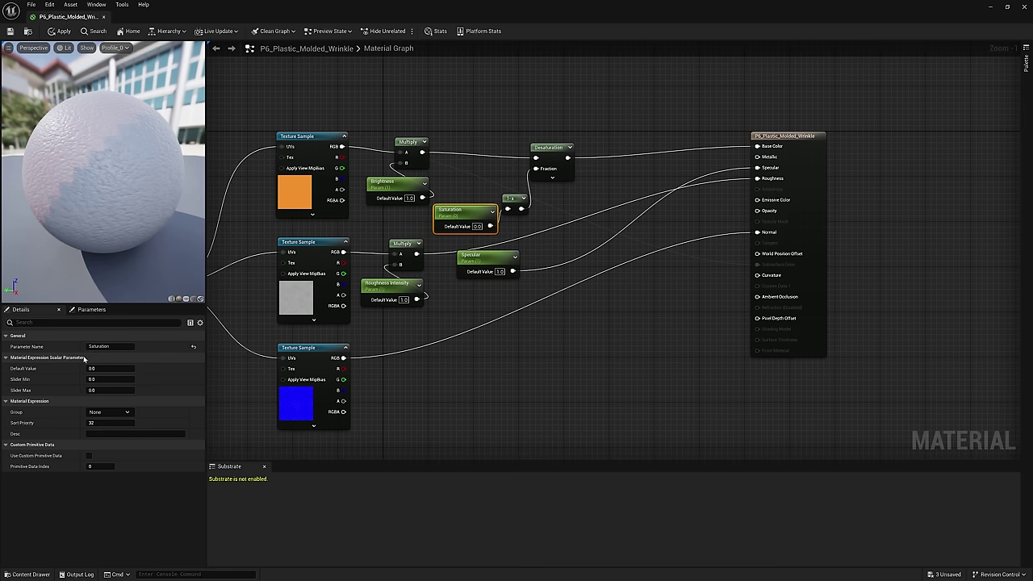
mouse_move(105, 368)
mouse_down()
mouse_move(129, 368)
mouse_move(113, 368)
mouse_up()
drag(516, 198, 523, 211)
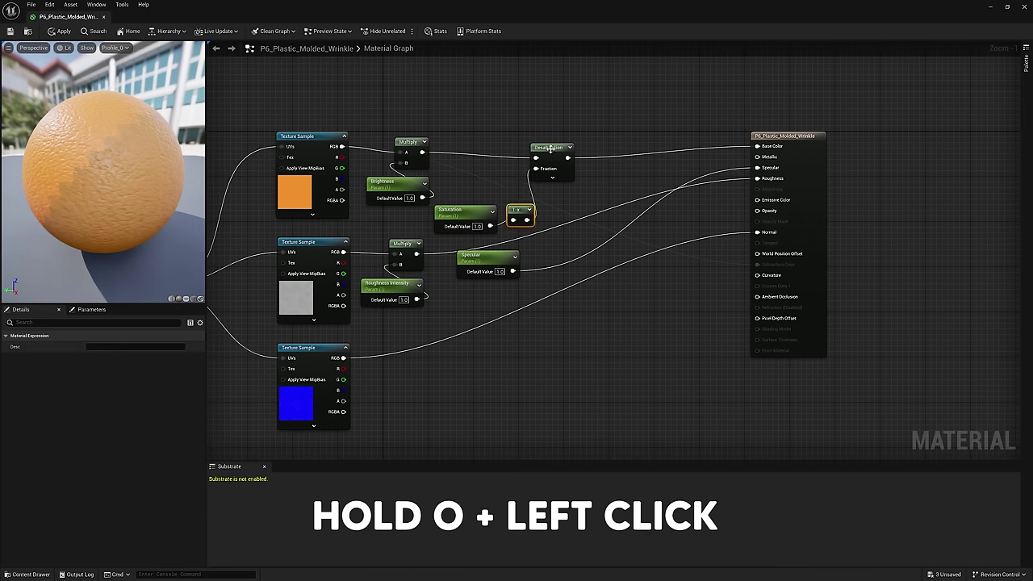
drag(550, 147, 550, 142)
drag(454, 211, 530, 193)
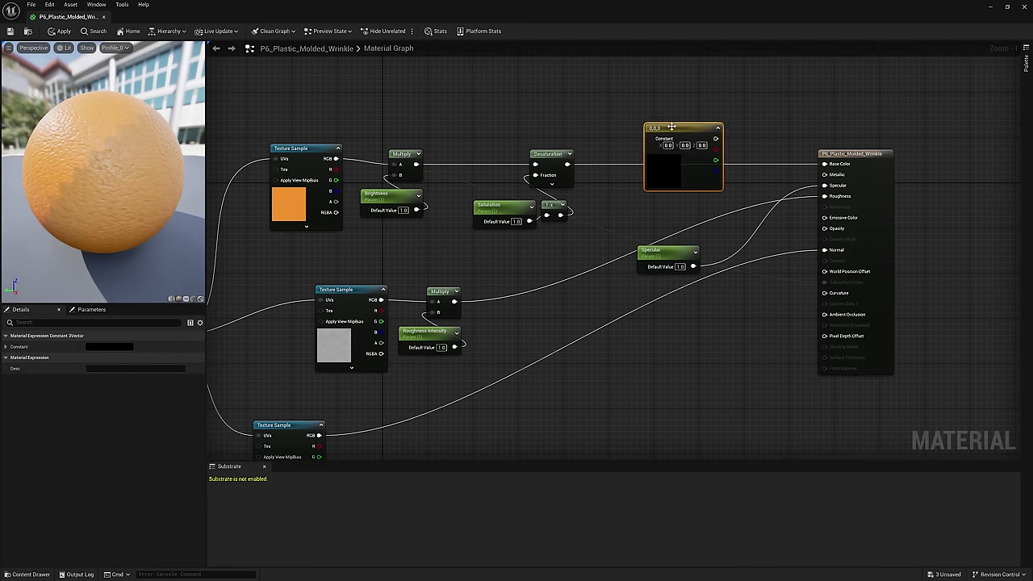
Place a Constant3Vector at the top of the graph and set it to white.
drag(670, 132, 637, 91)
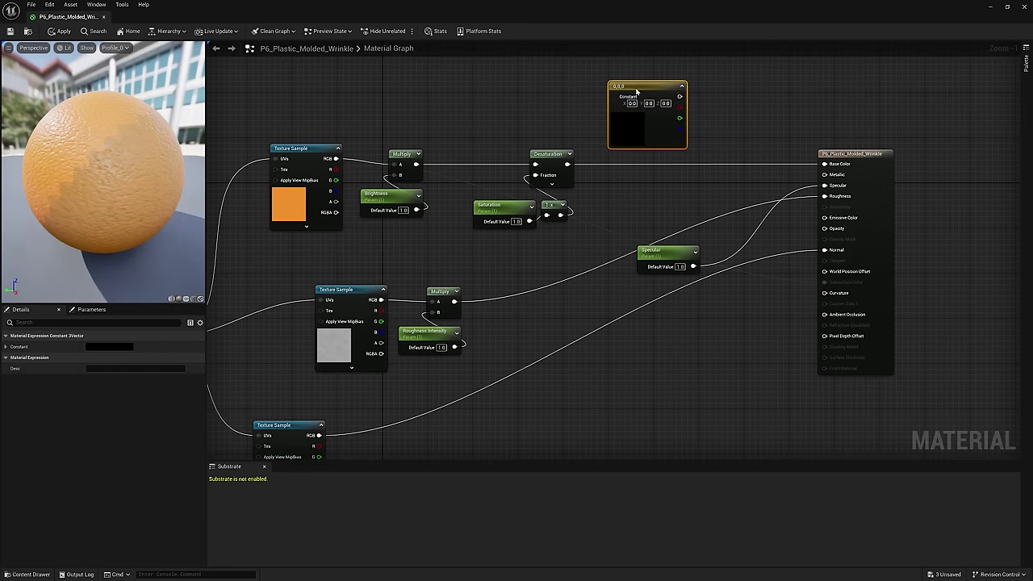
drag(632, 128, 727, 199)
drag(723, 157, 646, 142)
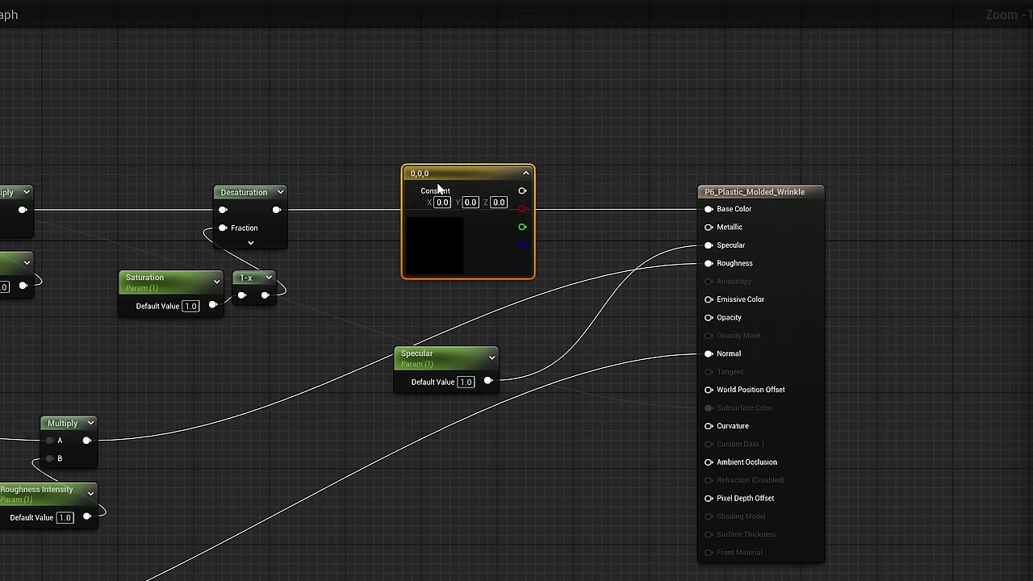
drag(407, 173, 378, 86)
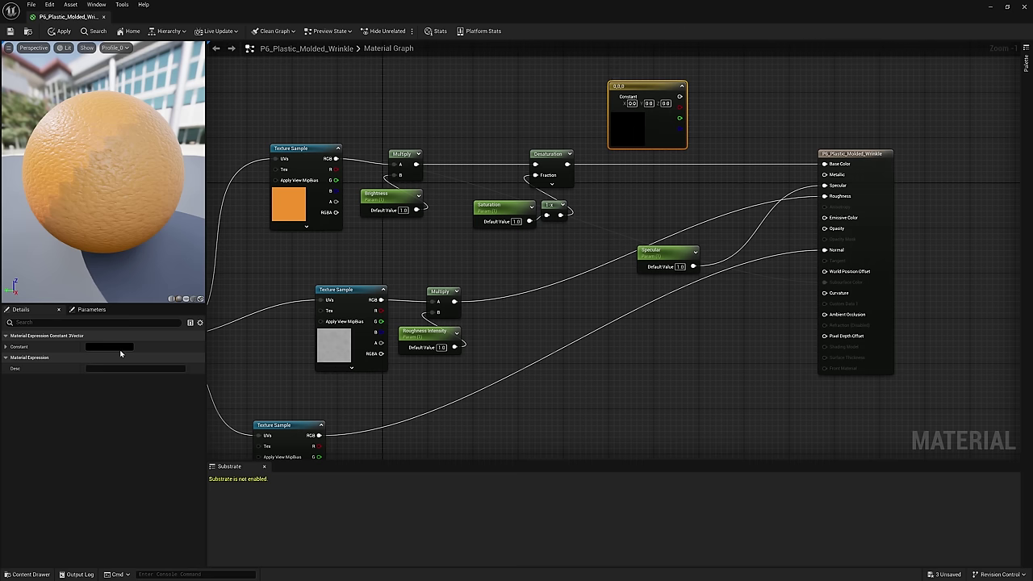
click(120, 349)
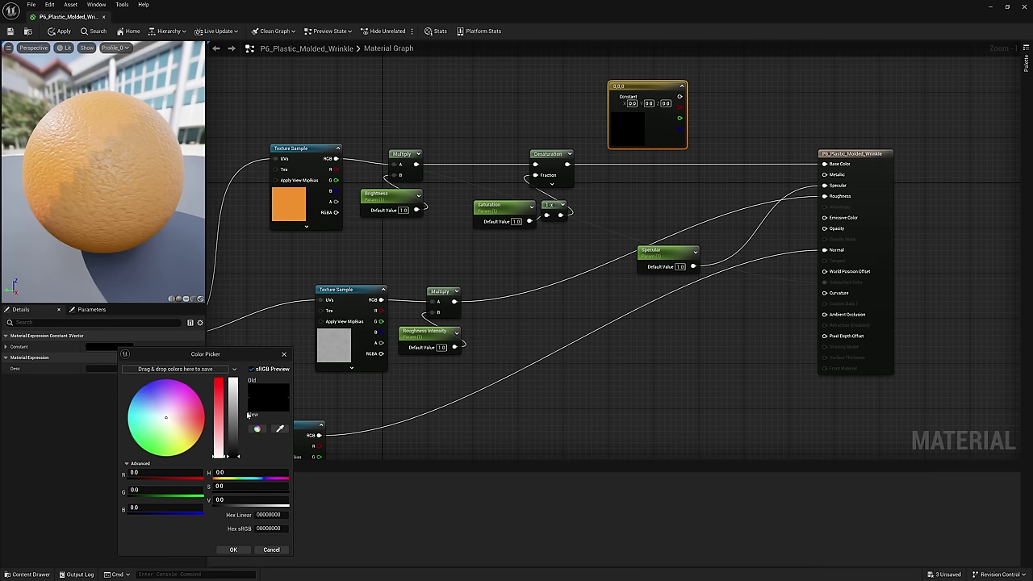
drag(232, 404, 224, 352)
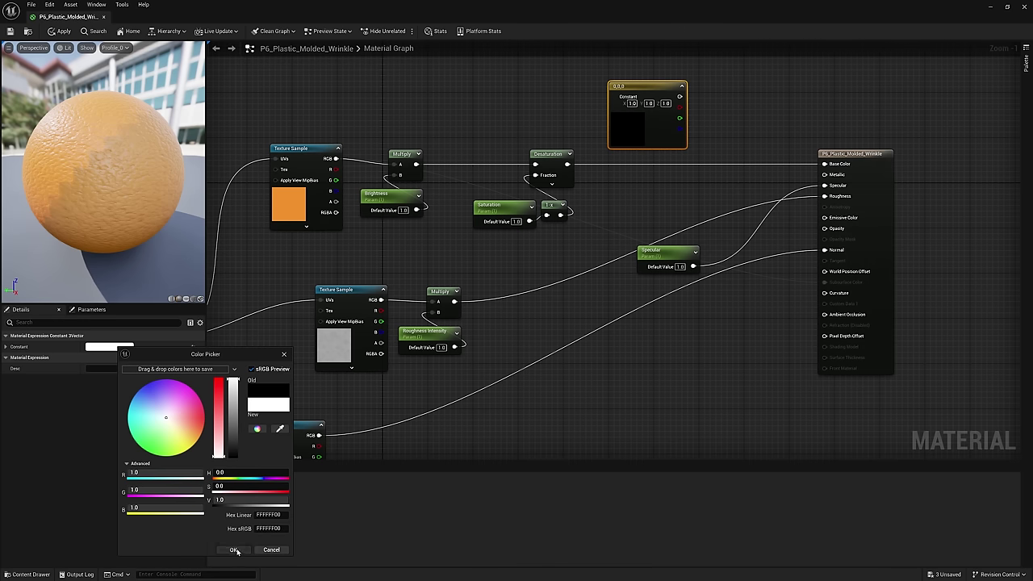
click(234, 550)
Multiply the white constant with the Desaturation output into Base Color.
click(736, 150)
drag(669, 97, 567, 164)
drag(761, 156, 824, 164)
drag(623, 84, 651, 84)
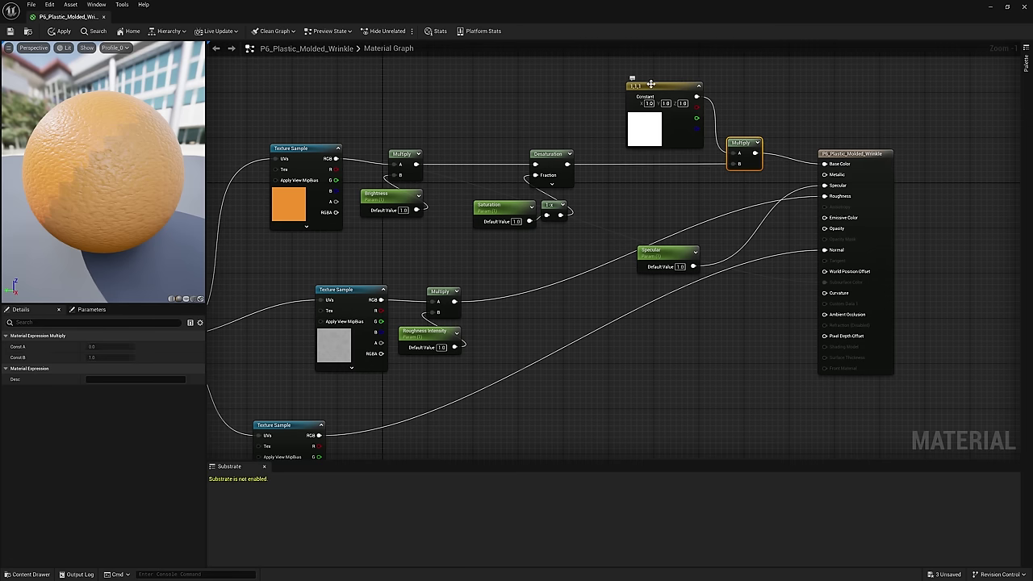
Convert the constant to a parameter named Tint with a pink default colour.
right_click(651, 84)
click(687, 104)
text(Tint)
key(Return)
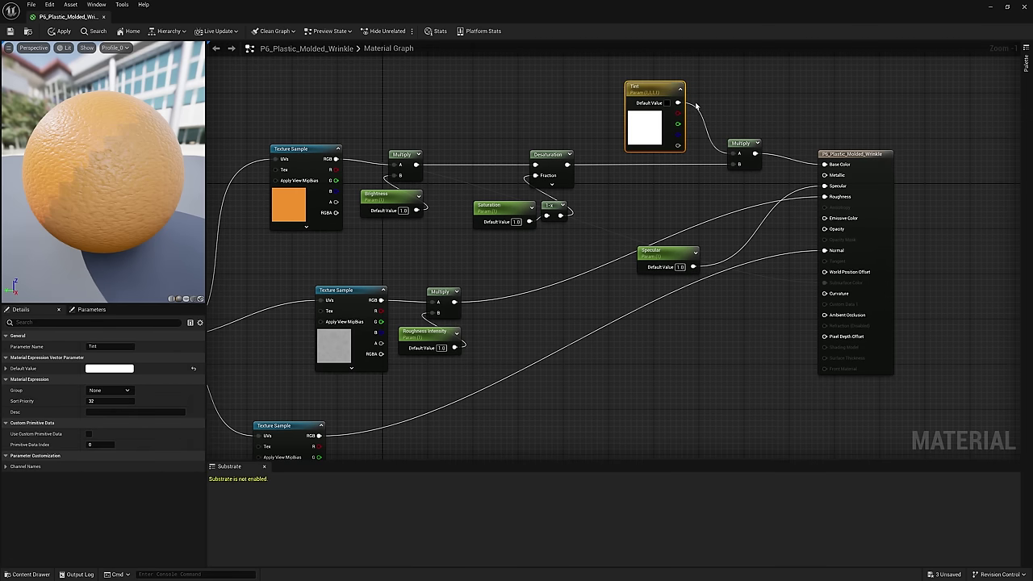
click(125, 368)
click(178, 419)
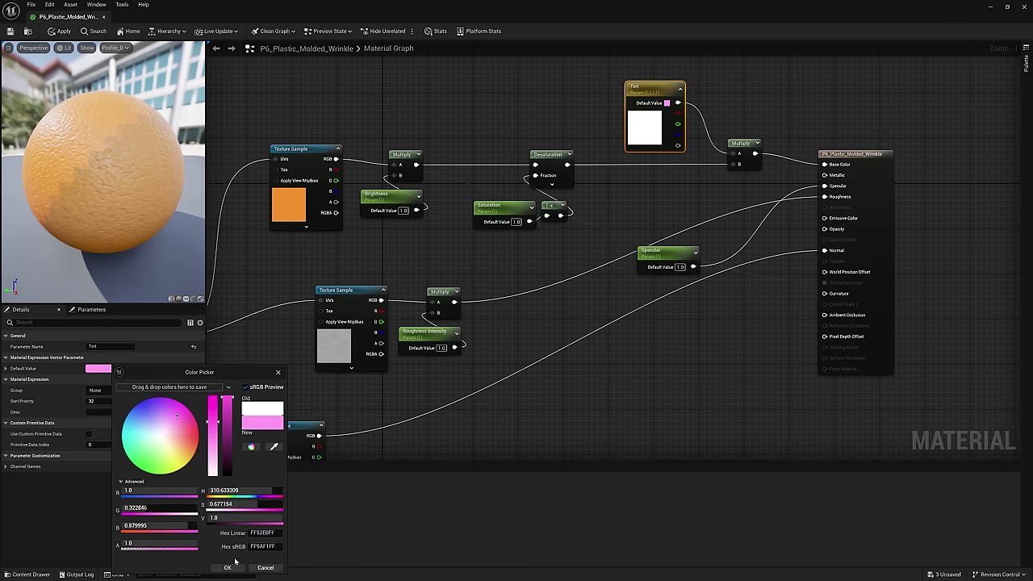
click(227, 568)
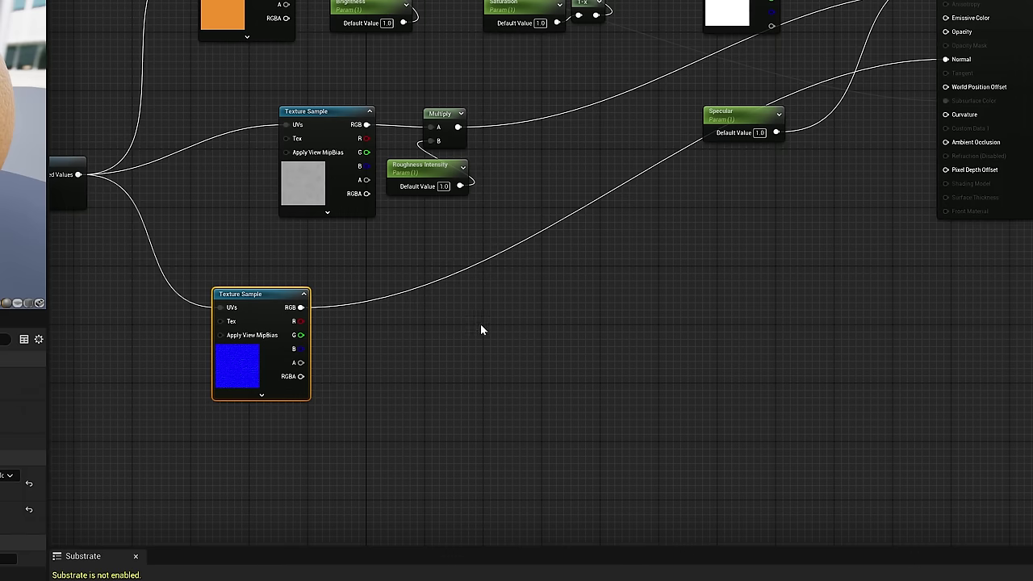
Add a FlattenNormal node taking the normal texture, with Normal Intensity wired into Flatness.
right_click(480, 321)
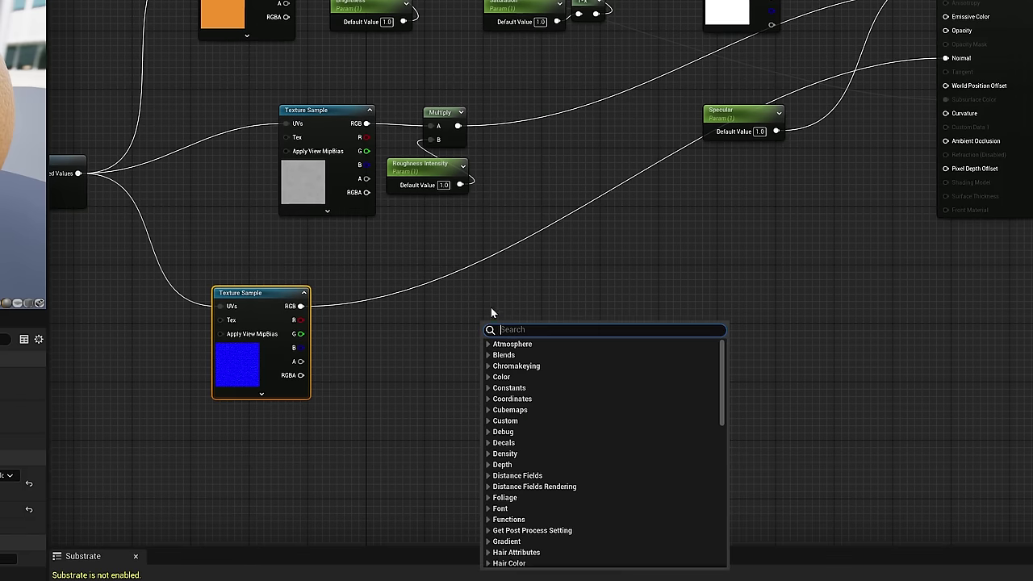
text(flatten)
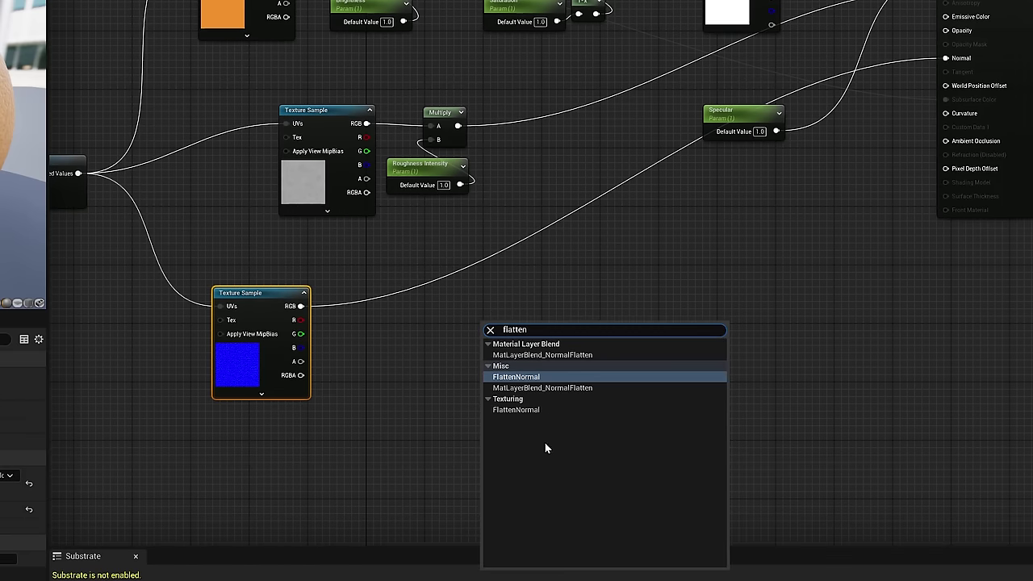
click(514, 378)
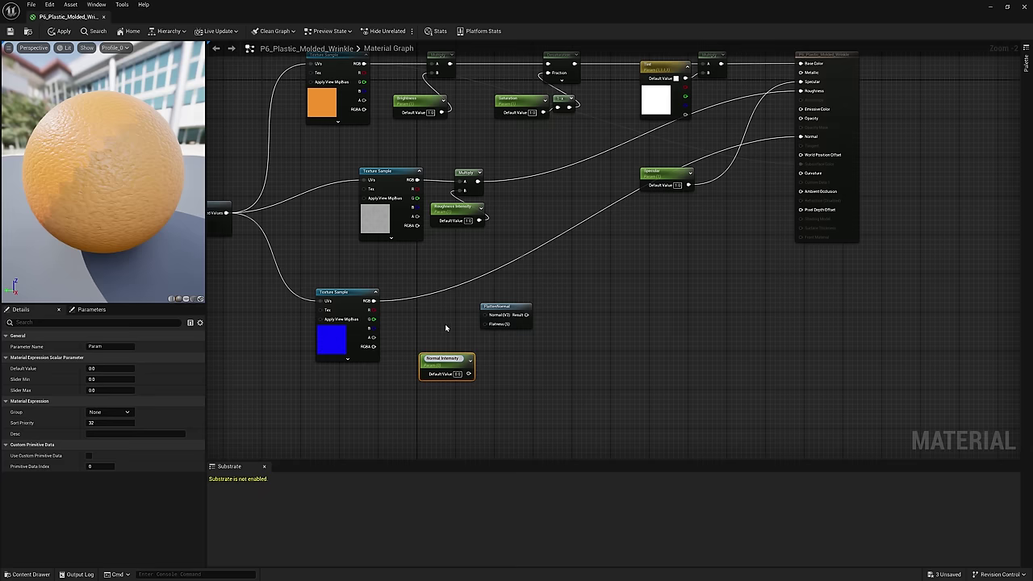
text(1)
drag(440, 357, 417, 355)
drag(447, 369, 485, 324)
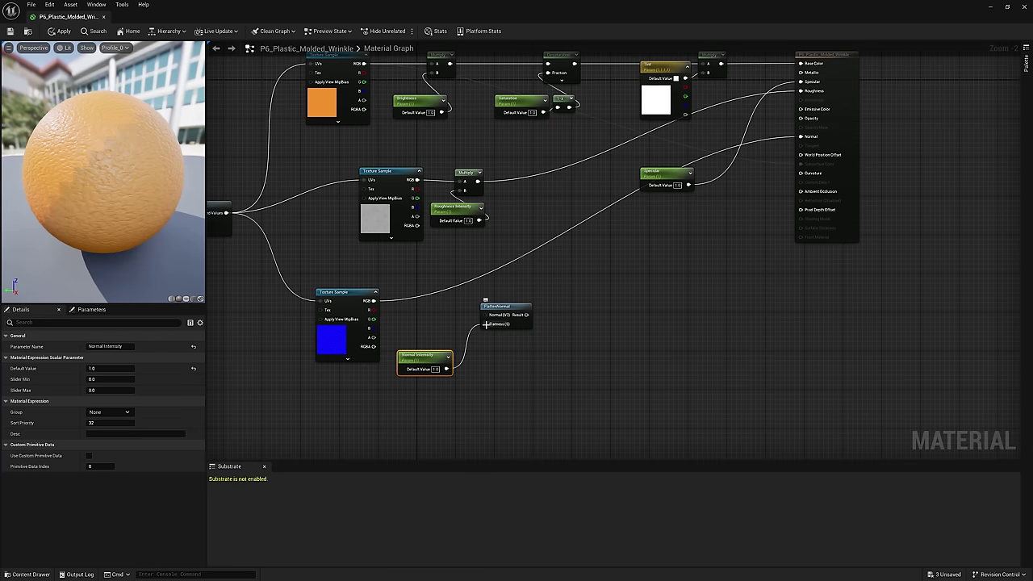
drag(373, 300, 808, 138)
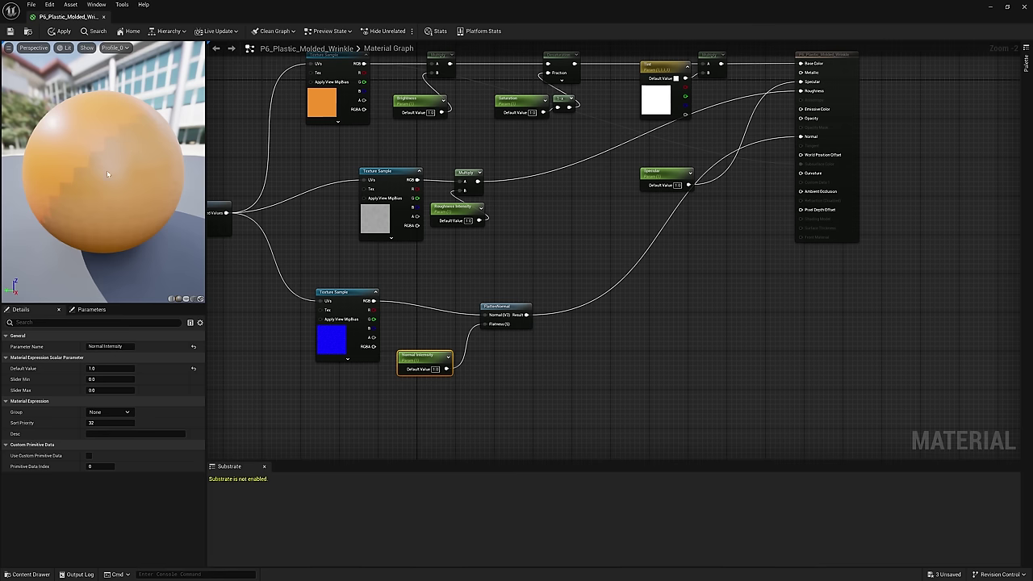
click(487, 355)
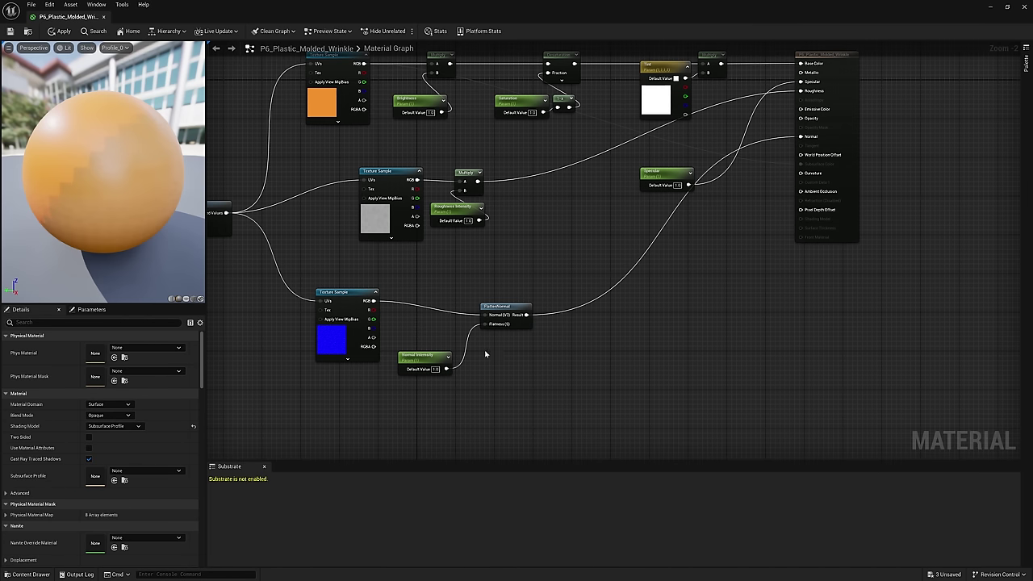
click(486, 350)
drag(447, 369, 485, 323)
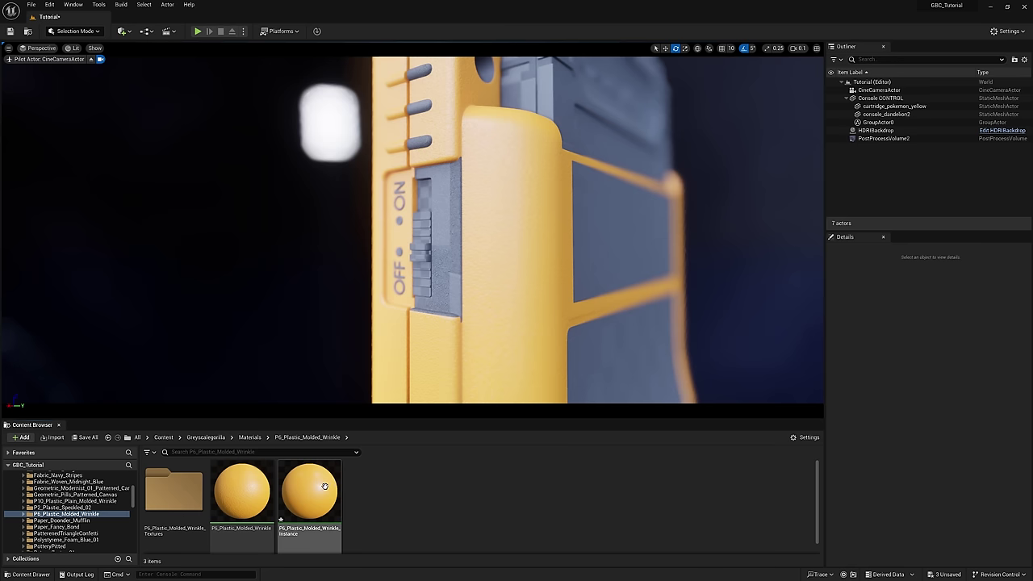
Duplicate the molded wrinkle material instance and apply Instance1 to the console.
right_click(321, 489)
click(384, 513)
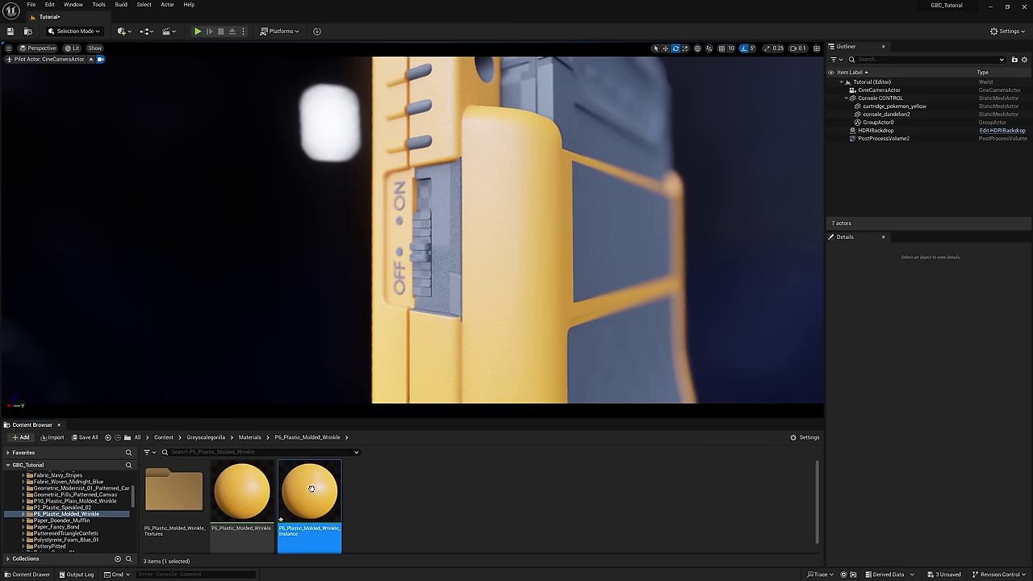
key(ctrl+d)
drag(378, 496, 446, 263)
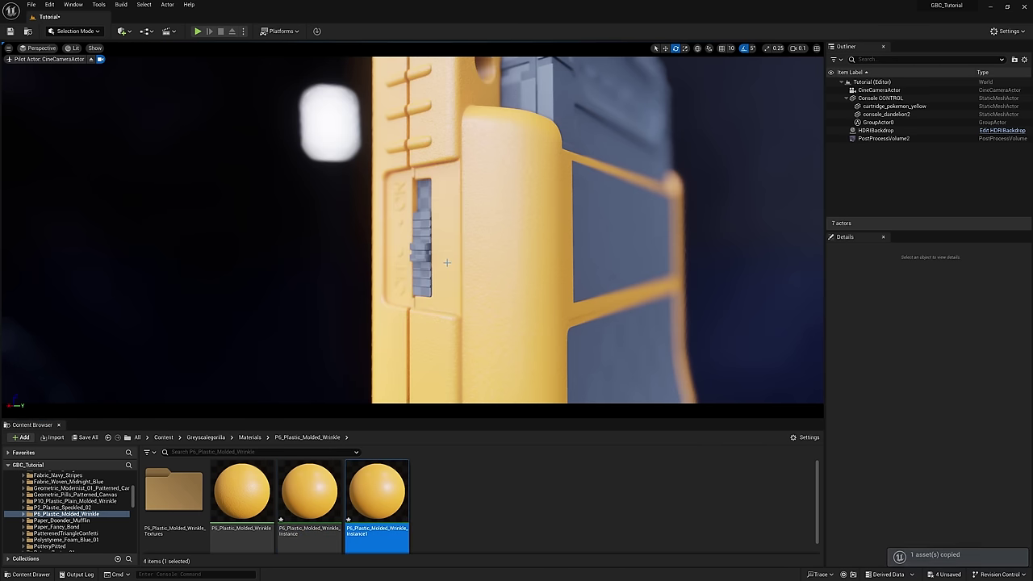
In Instance1, enable the Saturation, Roughness Intensity, Rotation Angle, Normal Intensity and Brightness overrides.
double_click(386, 488)
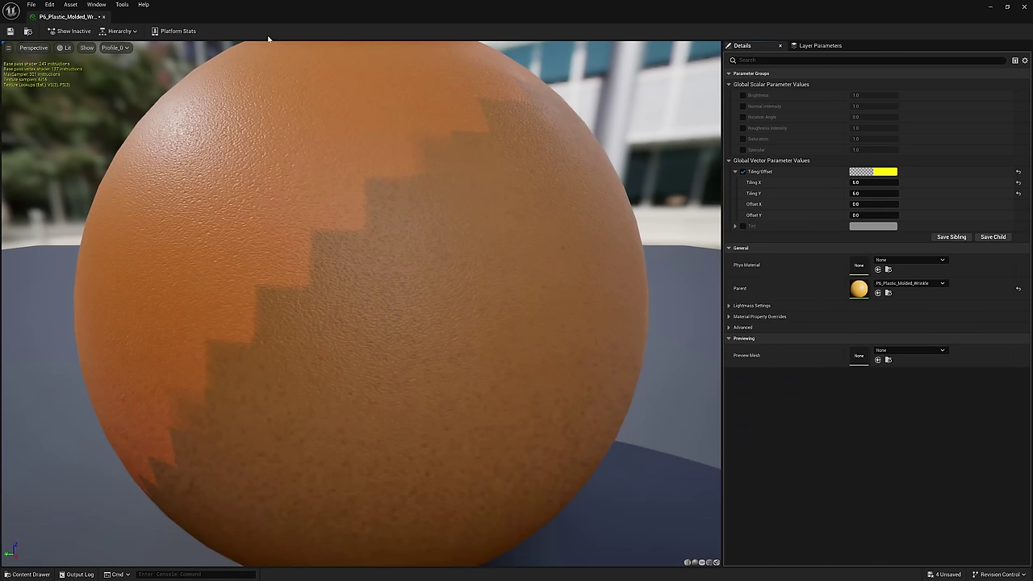
drag(271, 15, 788, 30)
click(804, 235)
click(804, 216)
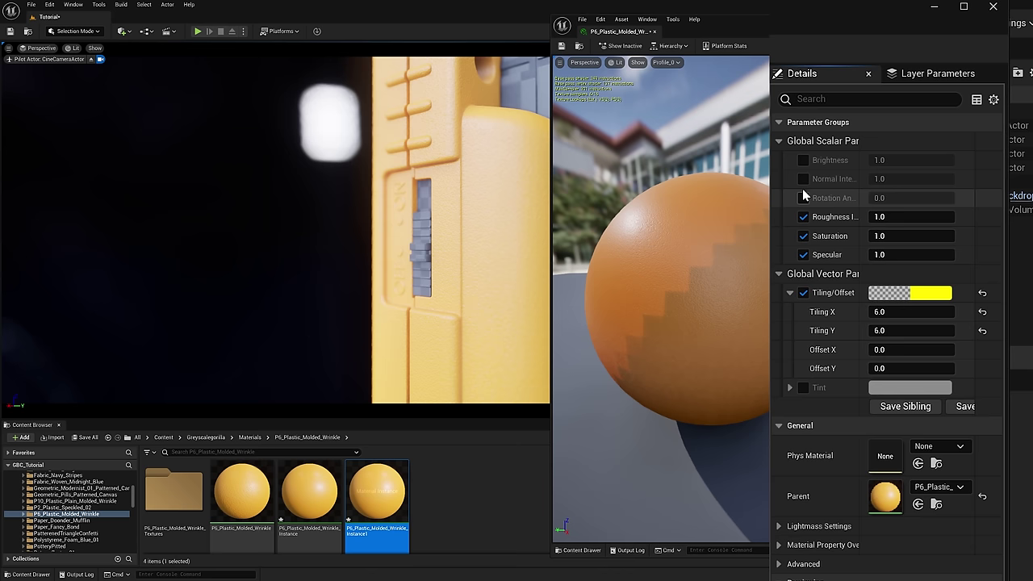
click(803, 198)
click(804, 178)
click(803, 159)
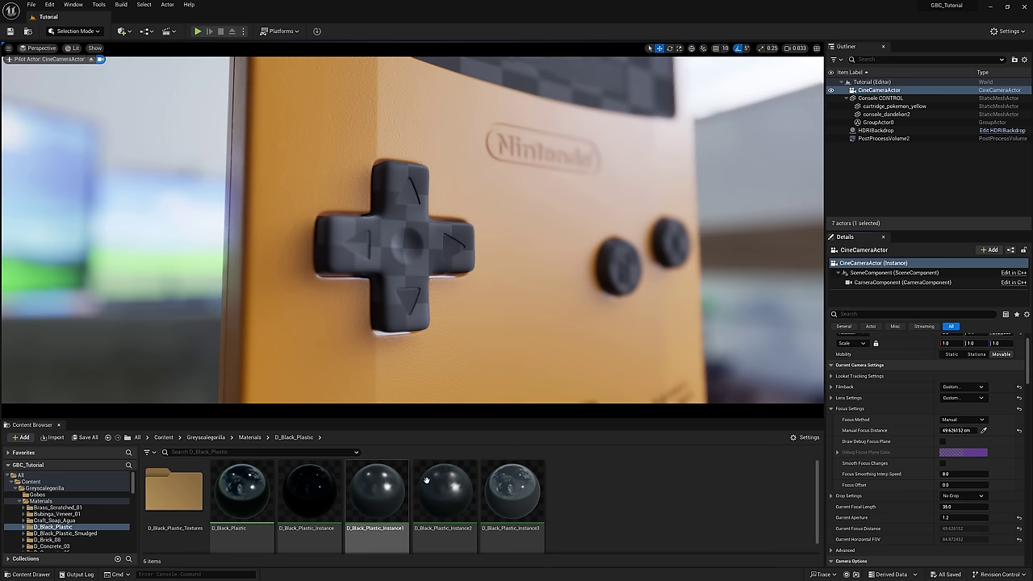
Put D_Black_Plastic instances on the D-pad, green BasicColor_MM on the screen and Brass_Scratched_01 on the screw.
drag(442, 493, 406, 279)
drag(512, 494, 420, 297)
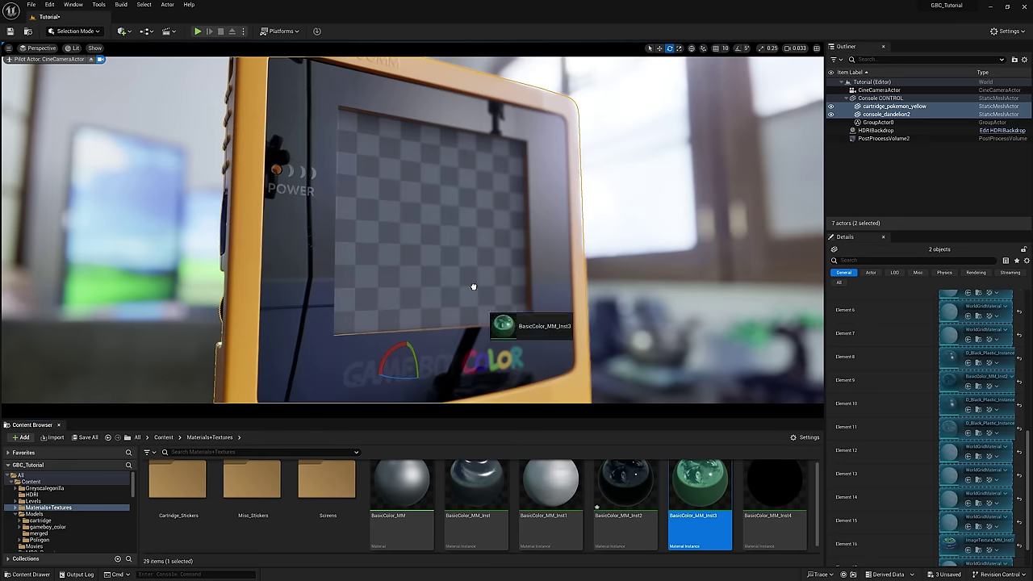
drag(476, 290, 476, 290)
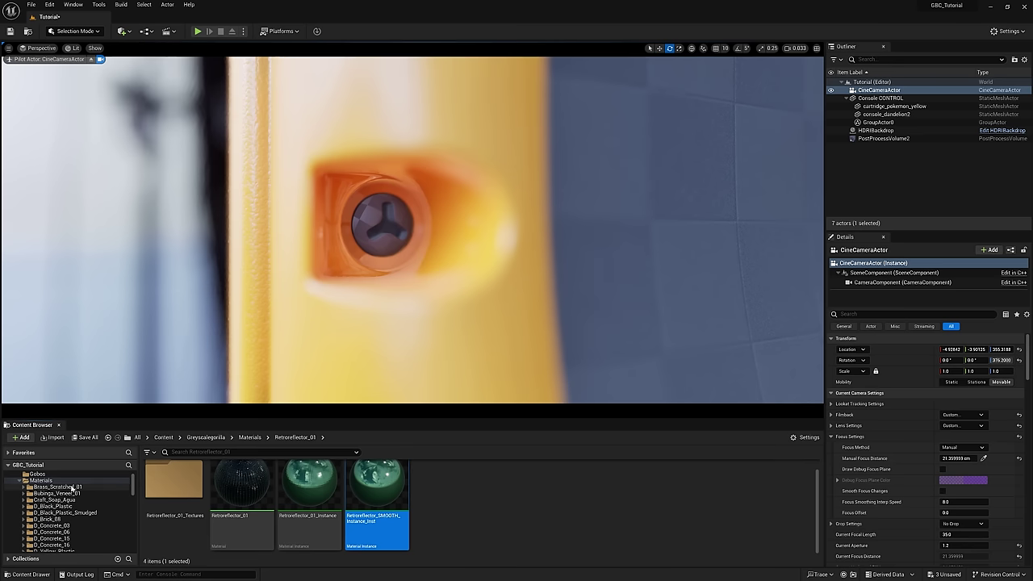
click(57, 487)
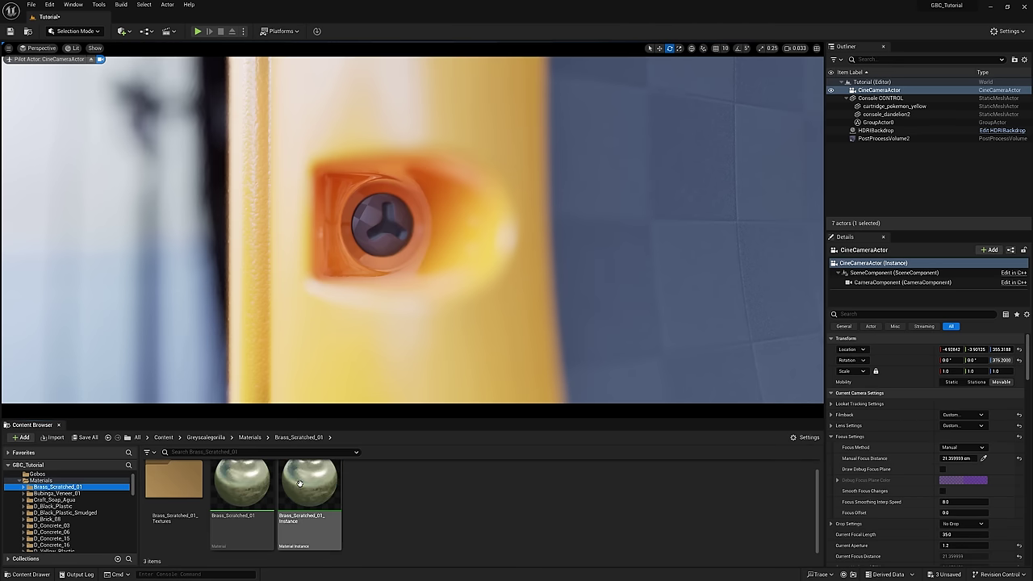
drag(300, 486, 373, 228)
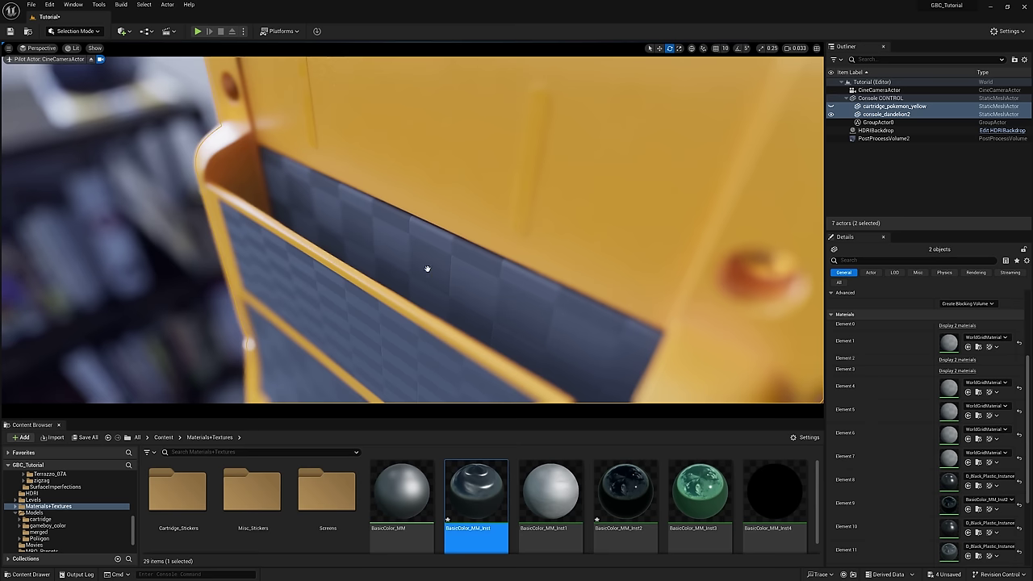
drag(427, 267, 435, 267)
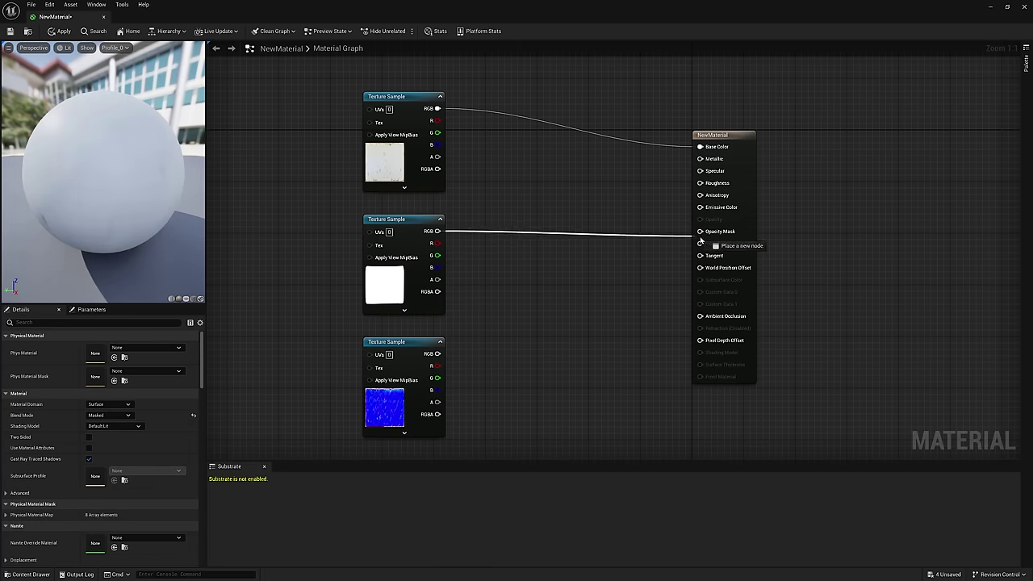
Connect the middle Texture Sample's RGB to NewMaterial's Opacity Mask.
mouse_move(700, 240)
mouse_down()
mouse_move(700, 232)
mouse_move(700, 243)
mouse_up()
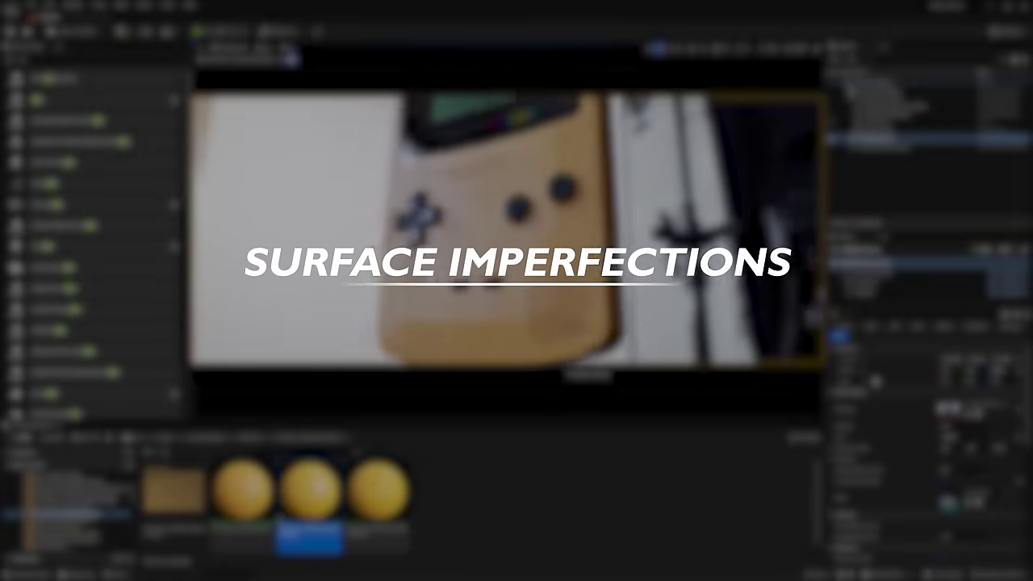
Deselect the actors with the Greyscalegorilla SurfaceImperfections texture folder in view.
click(880, 173)
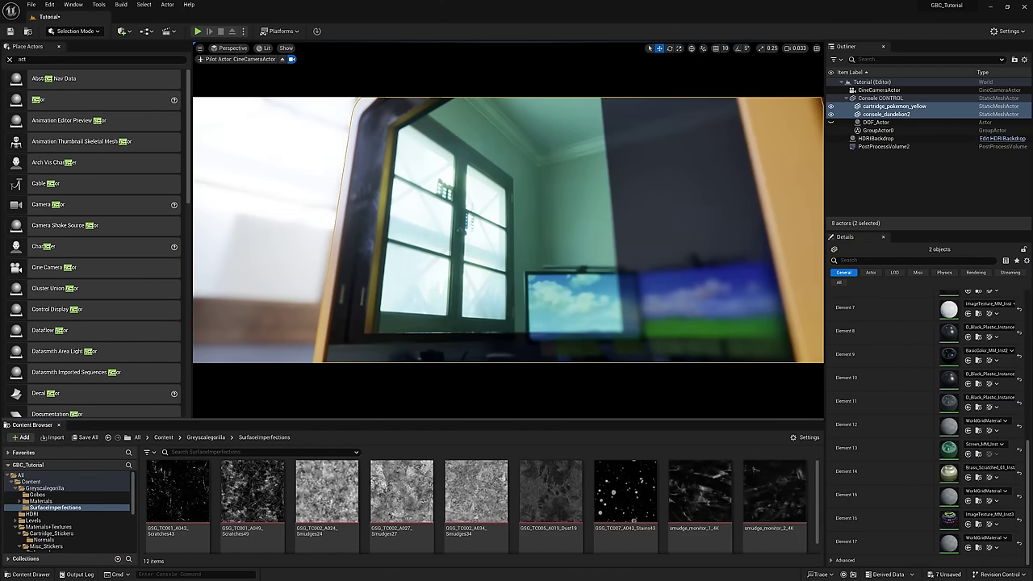
Select the console and cartridge and browse to Element 13's Screen_MM material asset.
click(314, 343)
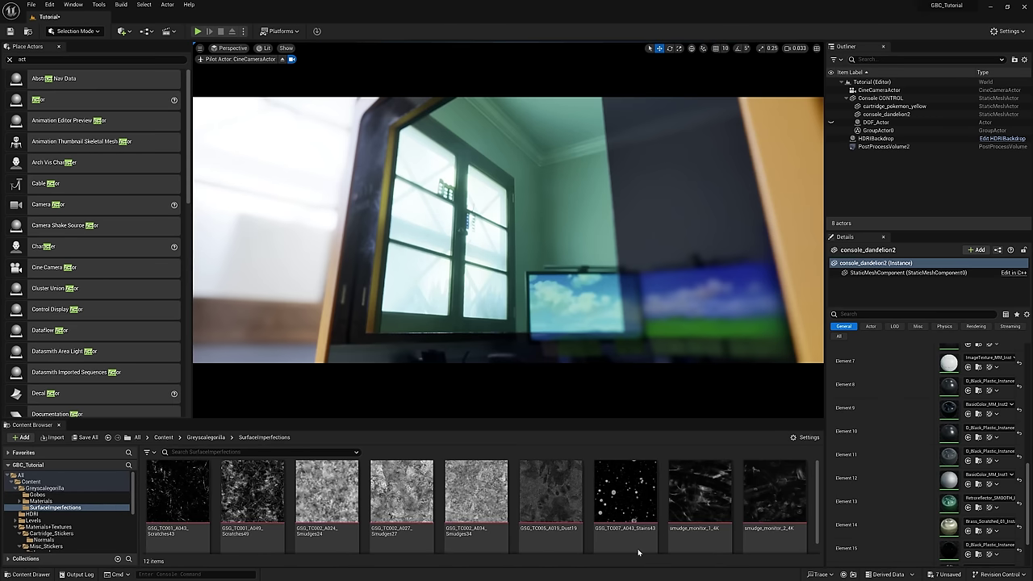
click(486, 231)
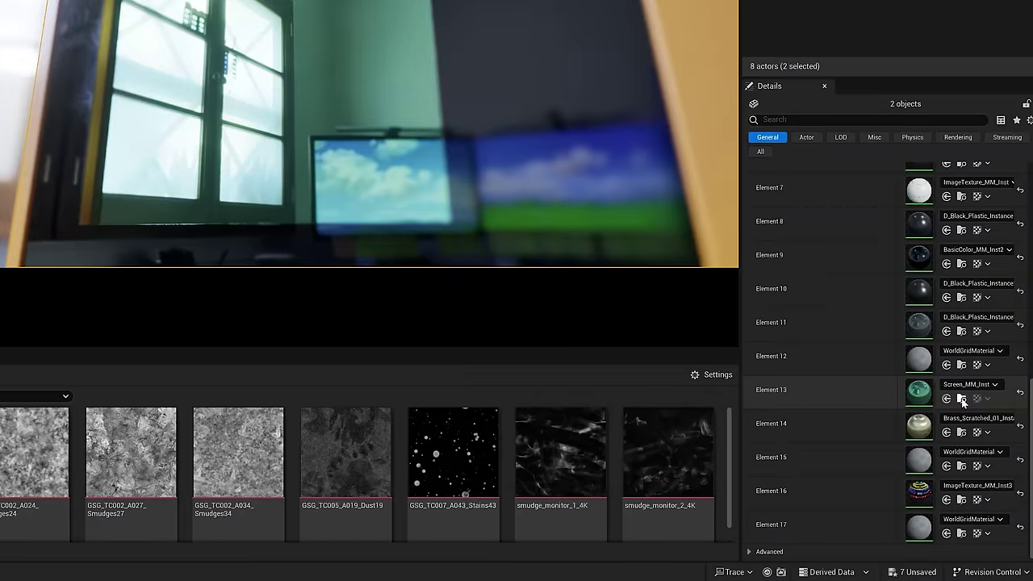
click(962, 399)
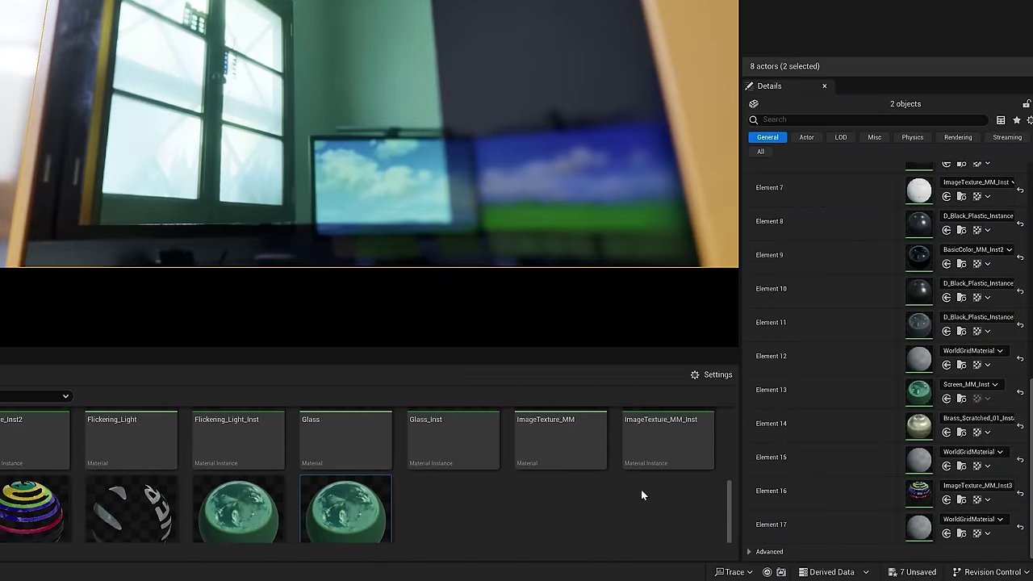
scroll(729, 507, down, 1)
Open Screen_MM, add a texture sample to its graph, and apply the change.
double_click(291, 452)
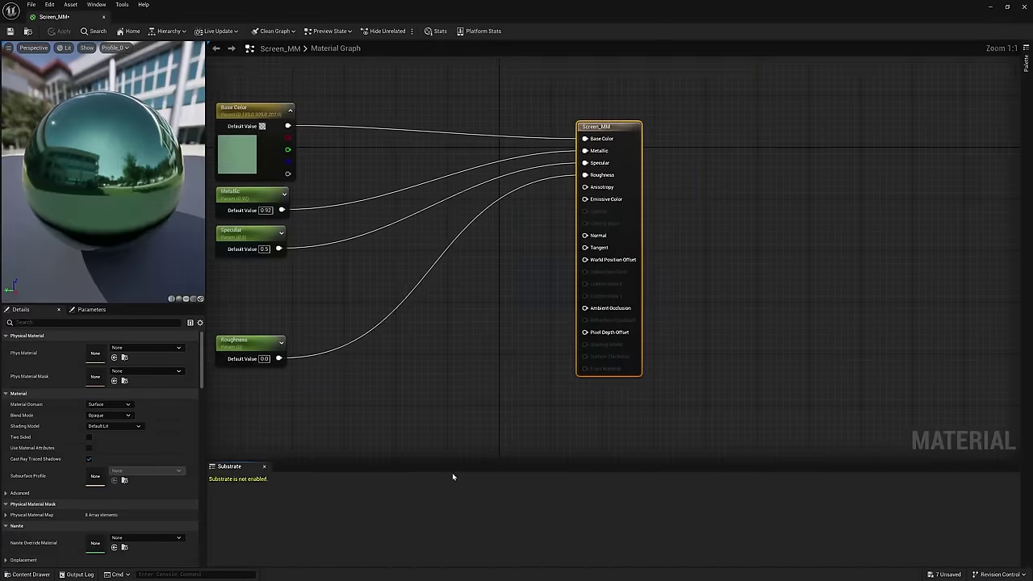
drag(880, 323, 856, 217)
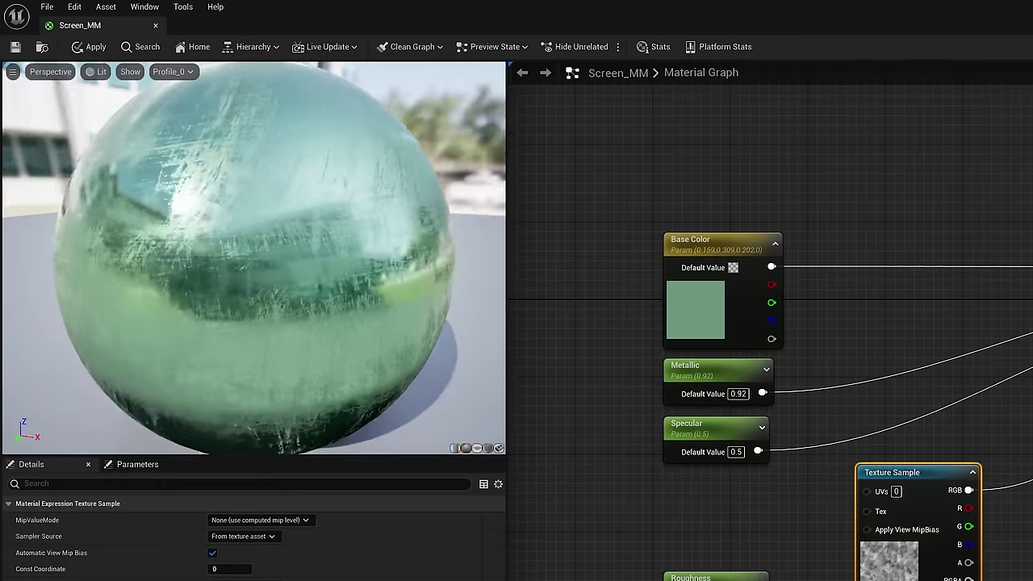
drag(165, 208, 77, 208)
click(15, 47)
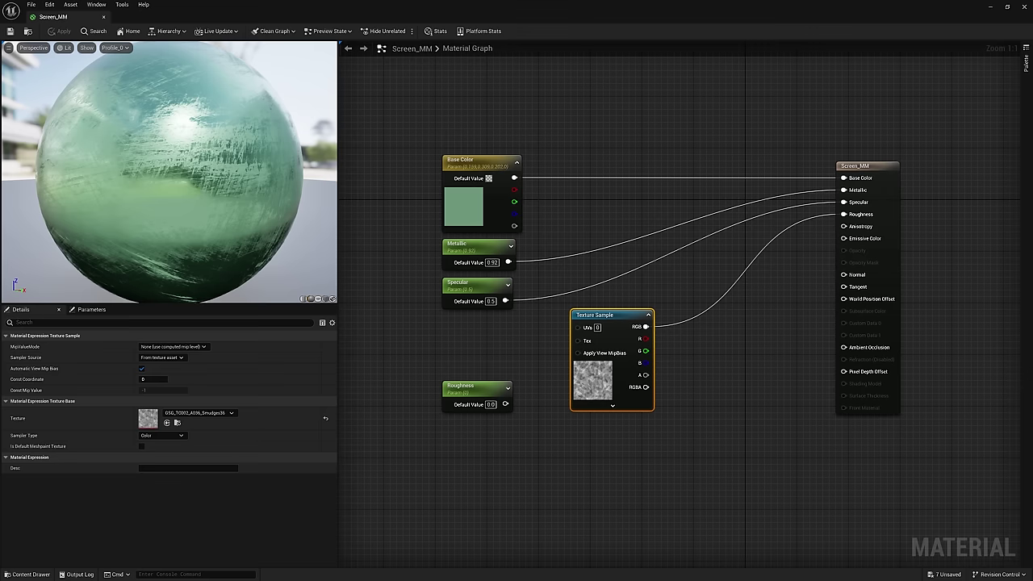
Add a Lerp with the texture RGB as Alpha, feeding its result into Roughness.
click(733, 344)
right_drag(733, 344, 739, 346)
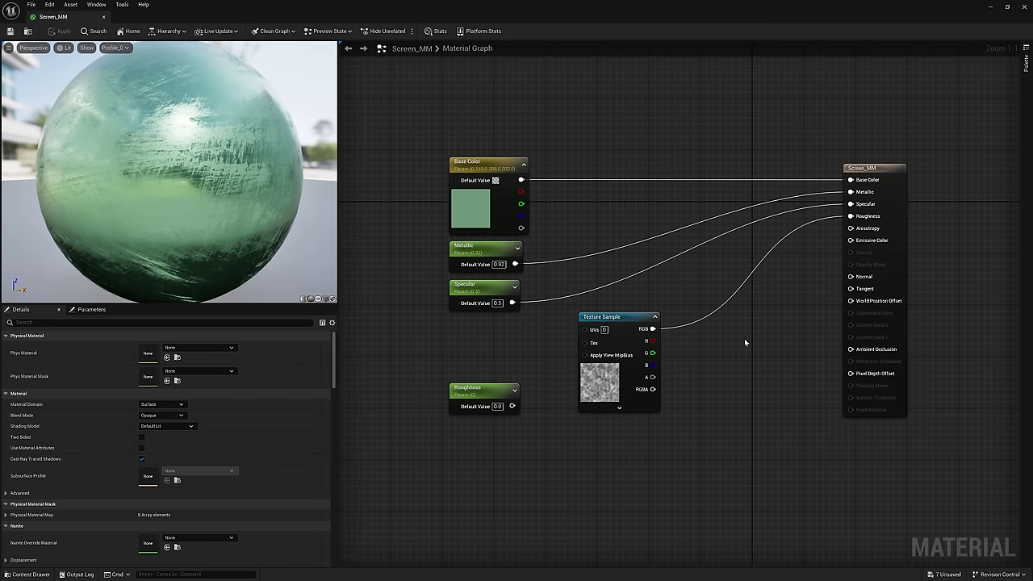
key(l)
click(745, 343)
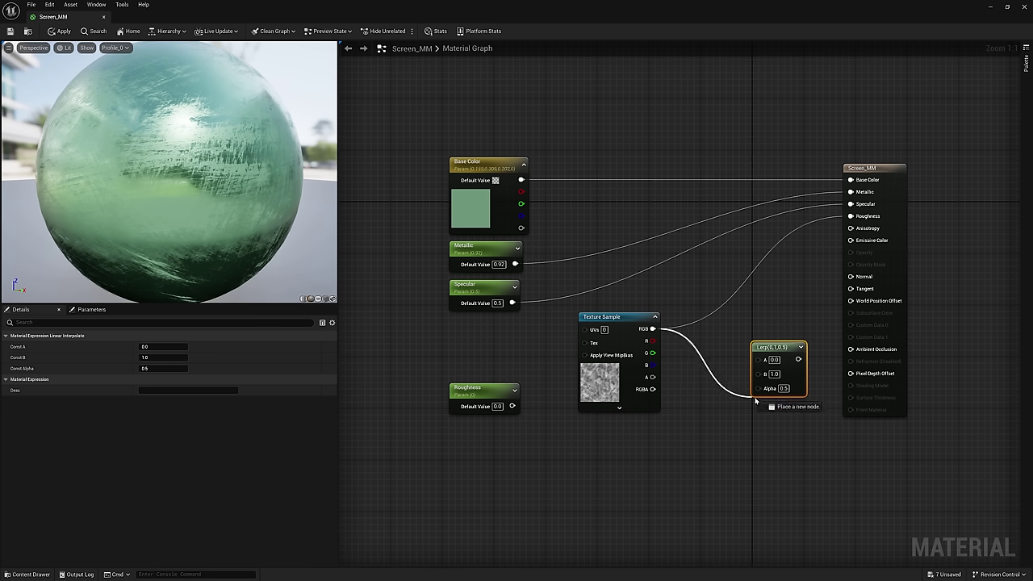
drag(758, 392, 759, 390)
drag(775, 347, 758, 342)
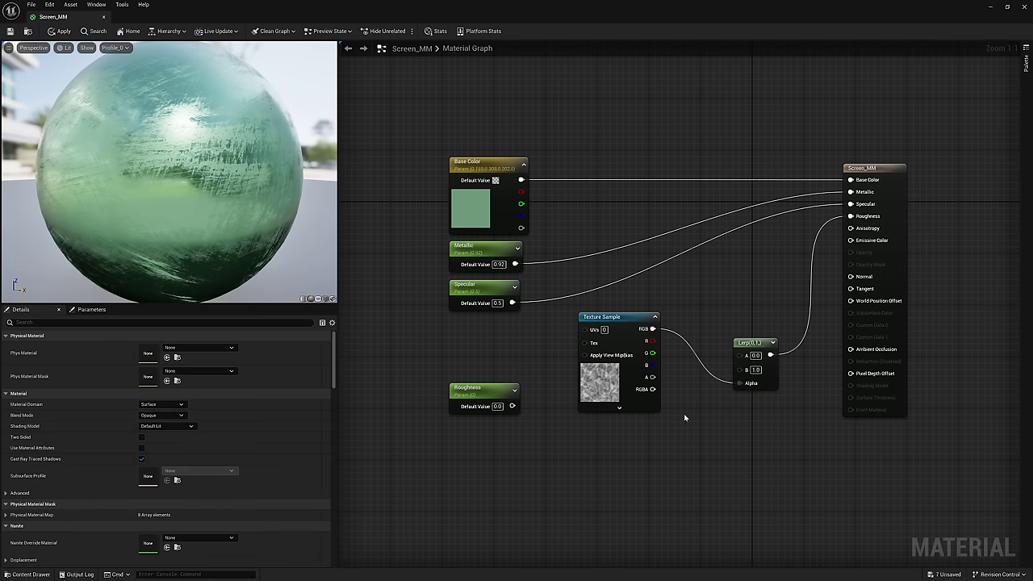
Add Roughness Min and Roughness Max scalar parameters with slider maximum 1, then select both.
click(686, 415)
text(Roughness Min)
key(Return)
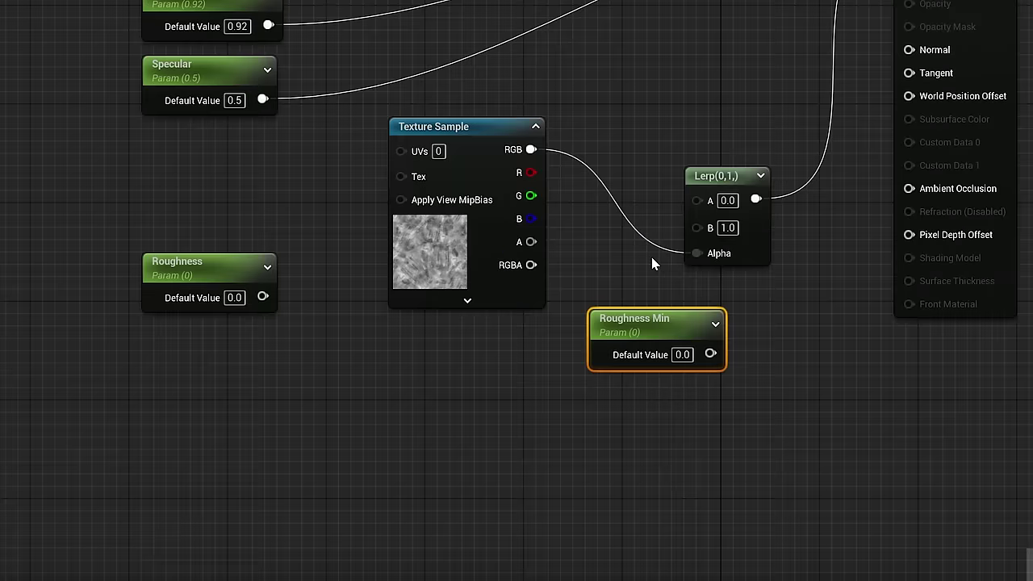
click(161, 390)
text(1)
key(Return)
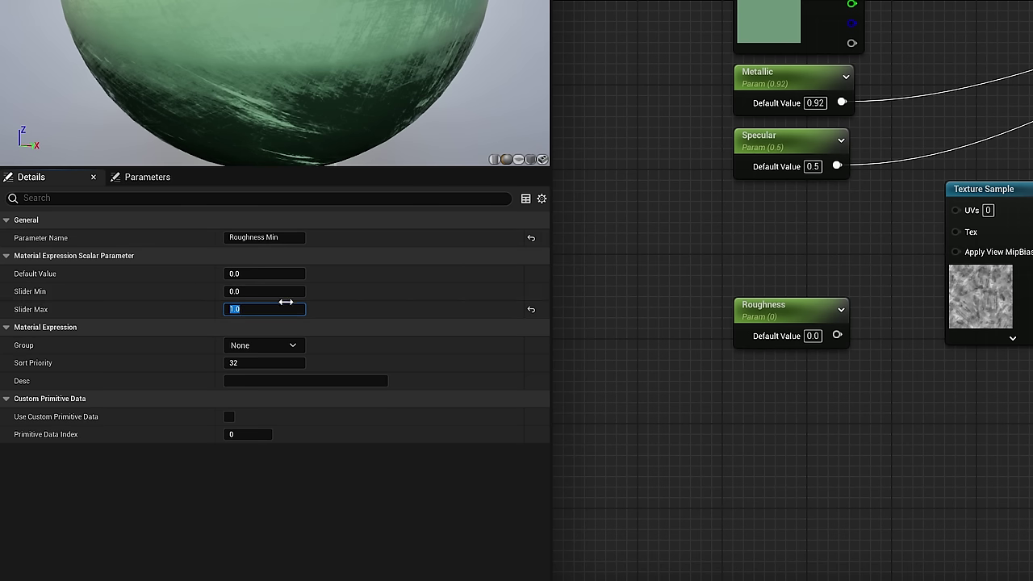
text(Max)
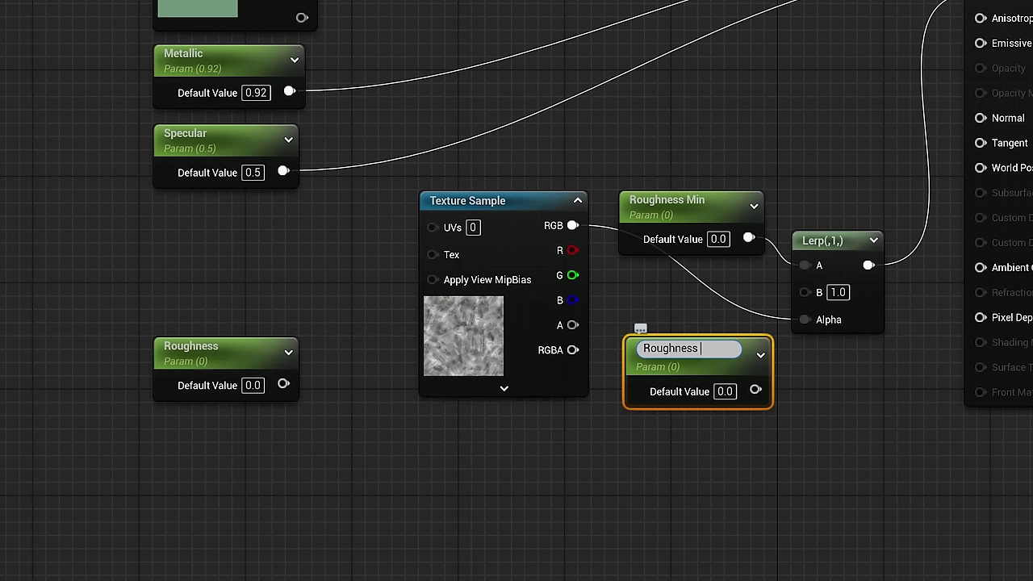
key(Return)
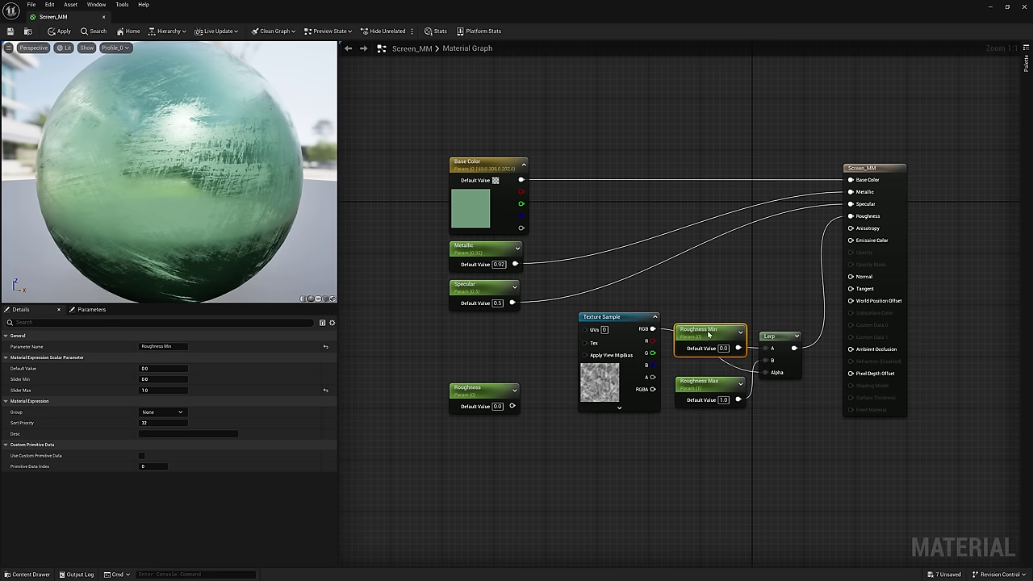
drag(711, 381, 710, 374)
shift+click(723, 331)
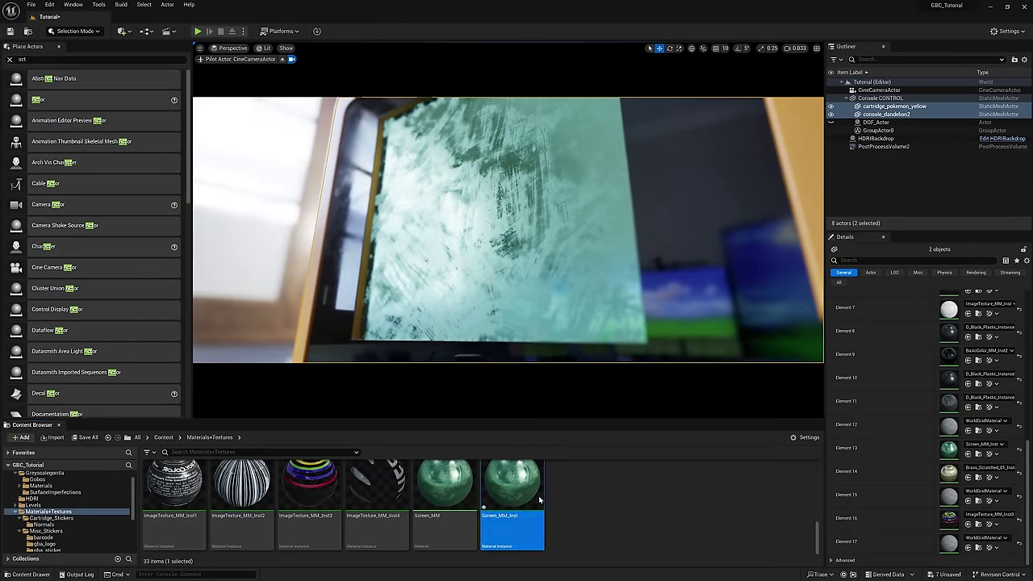
Open P6_Plastic_Molded_Wrinkle and paste the copied roughness blend nodes into it.
double_click(539, 496)
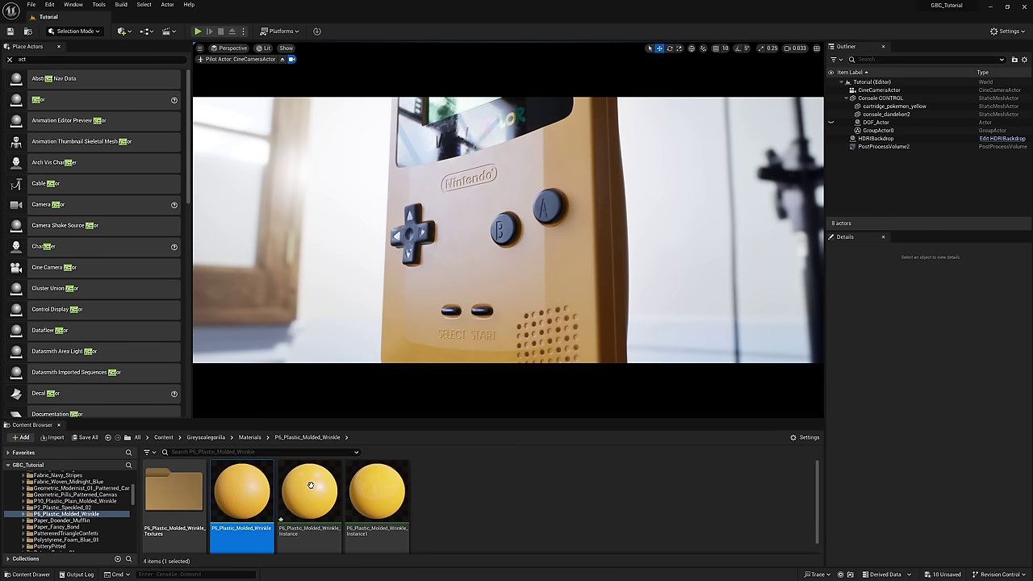
double_click(242, 496)
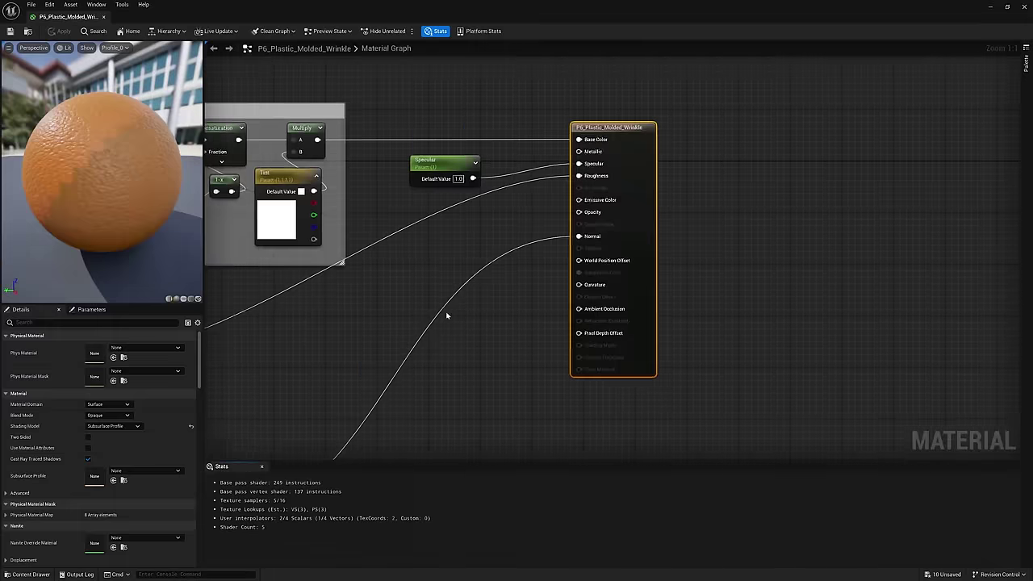
scroll(604, 231, up, 2)
key(ctrl+v)
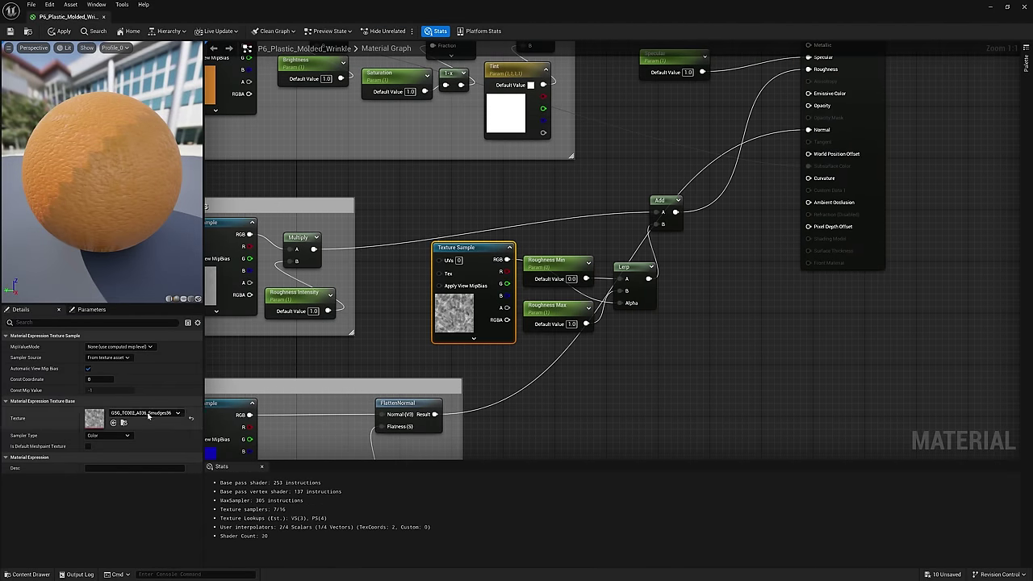
Switch the pasted texture sample to the Smudges01 texture.
click(178, 412)
text(smudges)
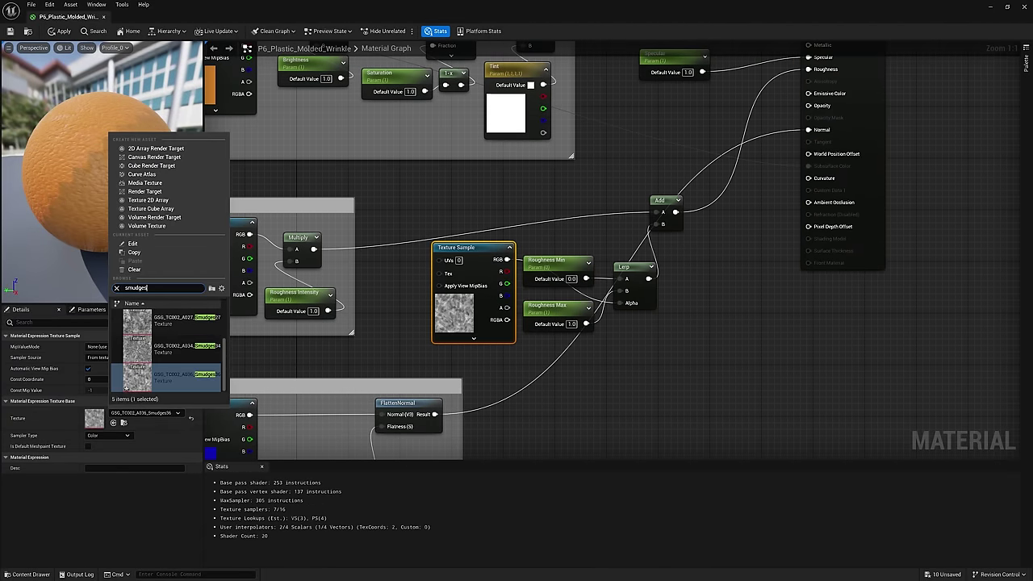
text(01)
click(169, 323)
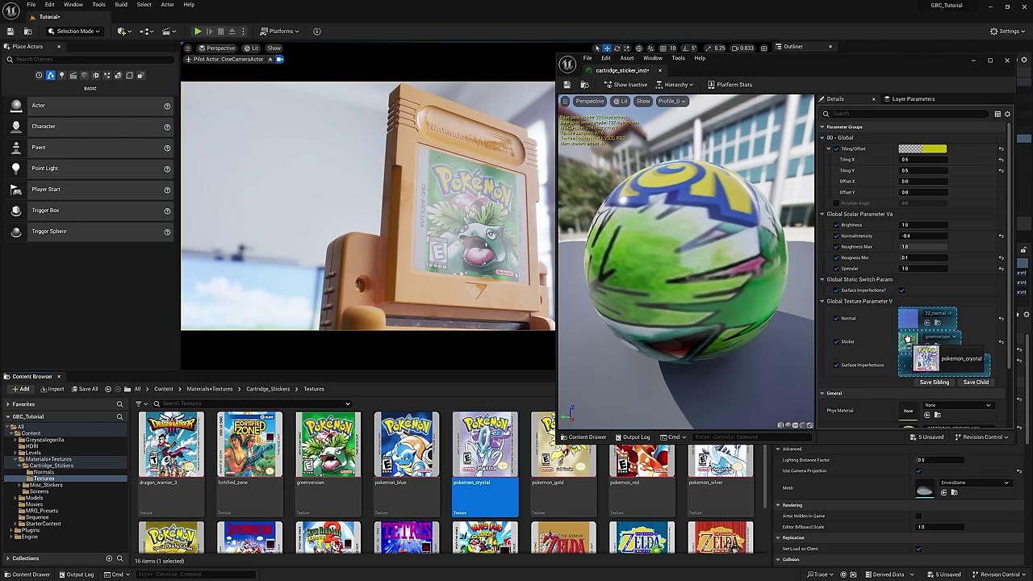
Try the pokemon_crystal, pokemon_gold and greenversion textures as the cartridge sticker.
drag(908, 340, 908, 340)
drag(564, 460, 908, 340)
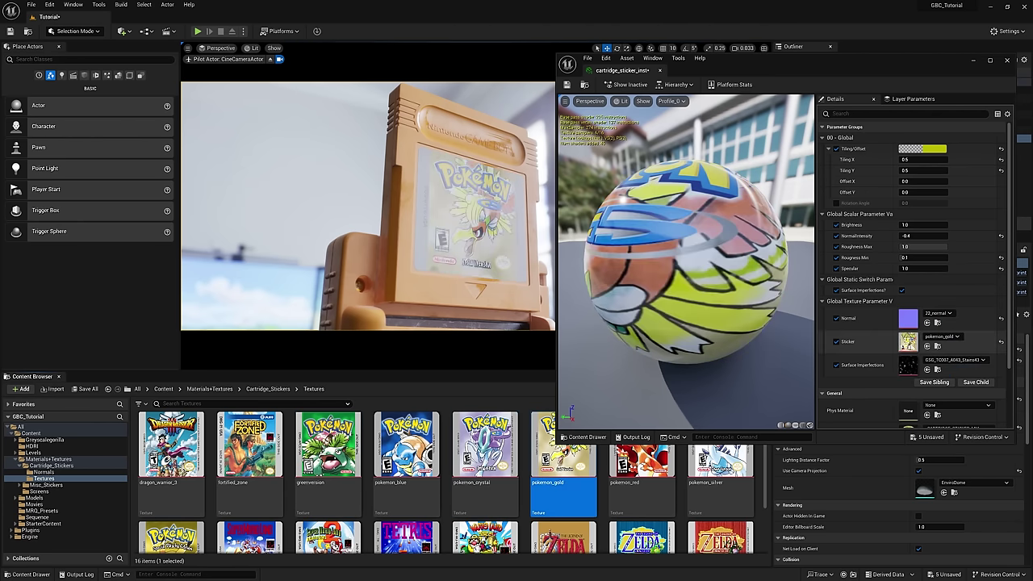
drag(355, 443, 783, 338)
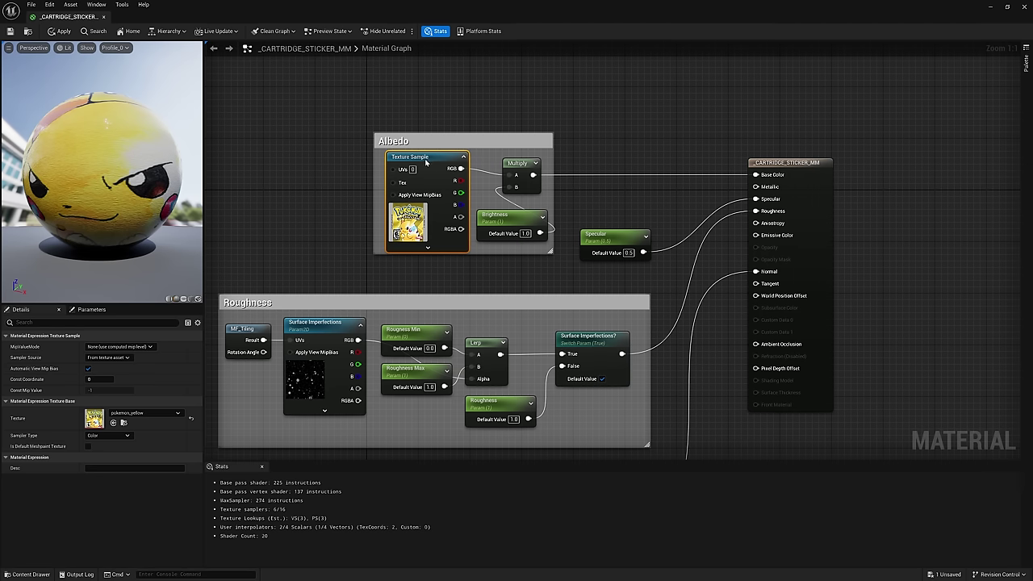
Convert the label Texture Sample to a parameter and enable the Sticker override in the instance.
right_click(430, 159)
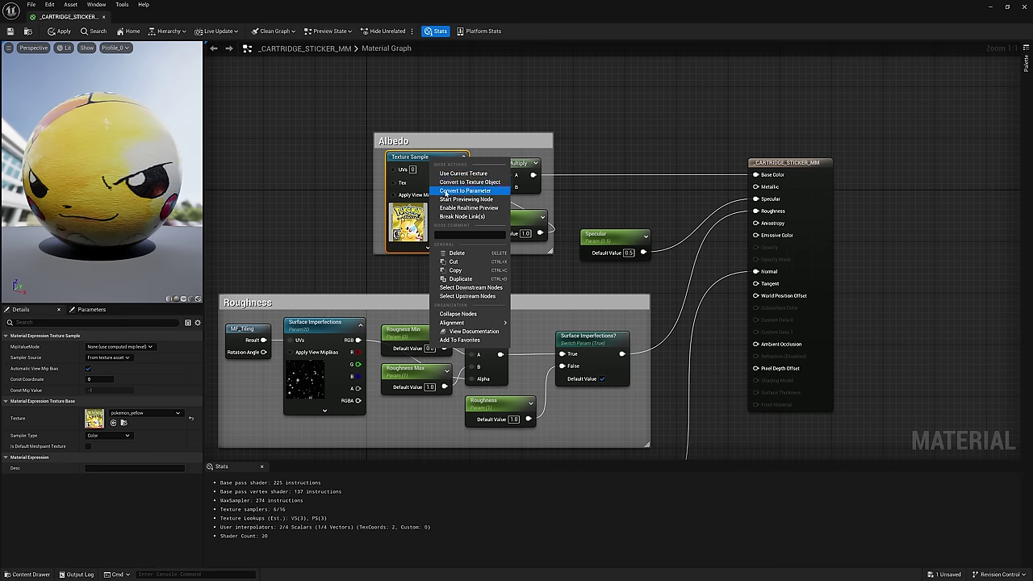
click(465, 191)
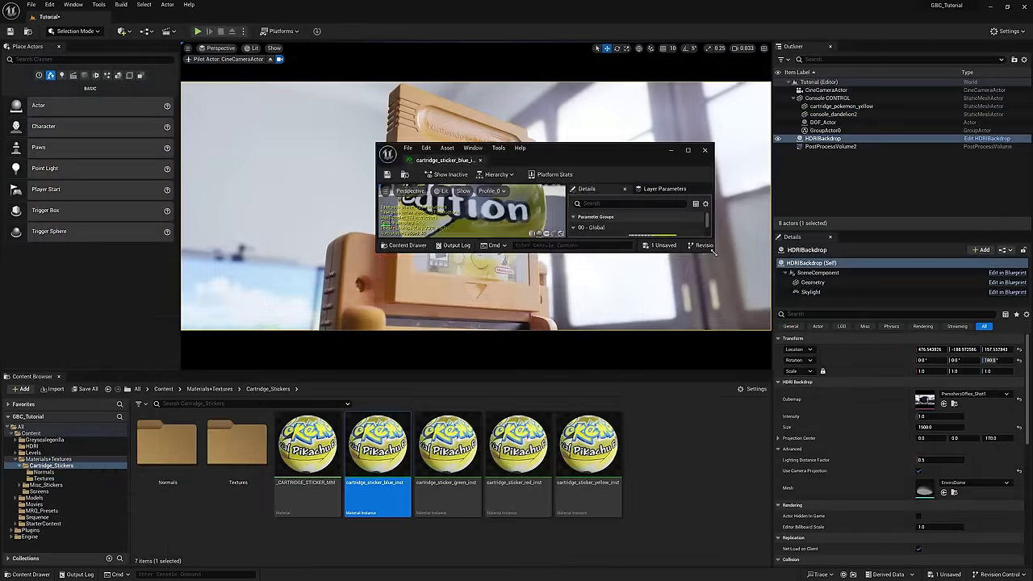
drag(773, 316, 834, 529)
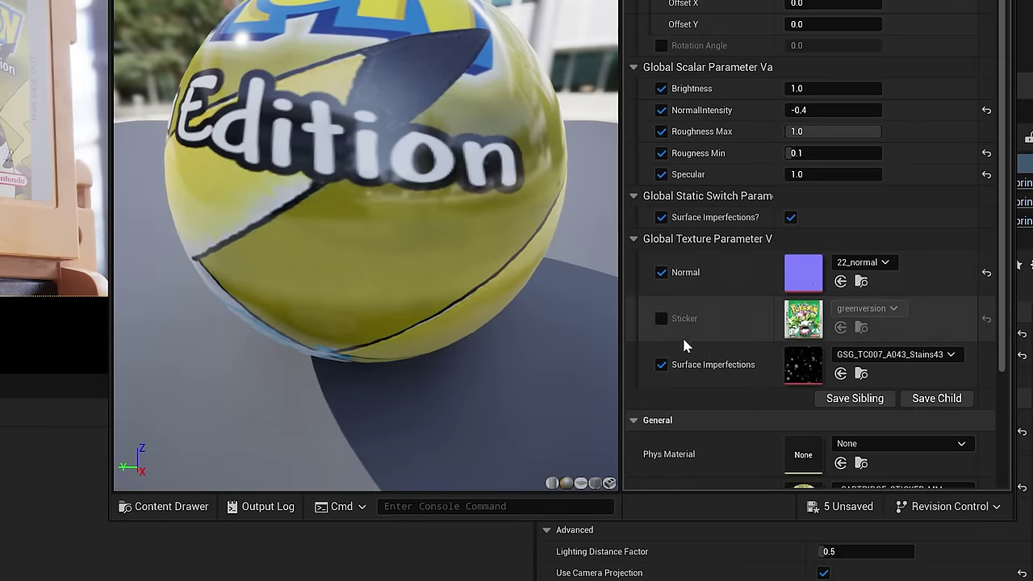
click(661, 319)
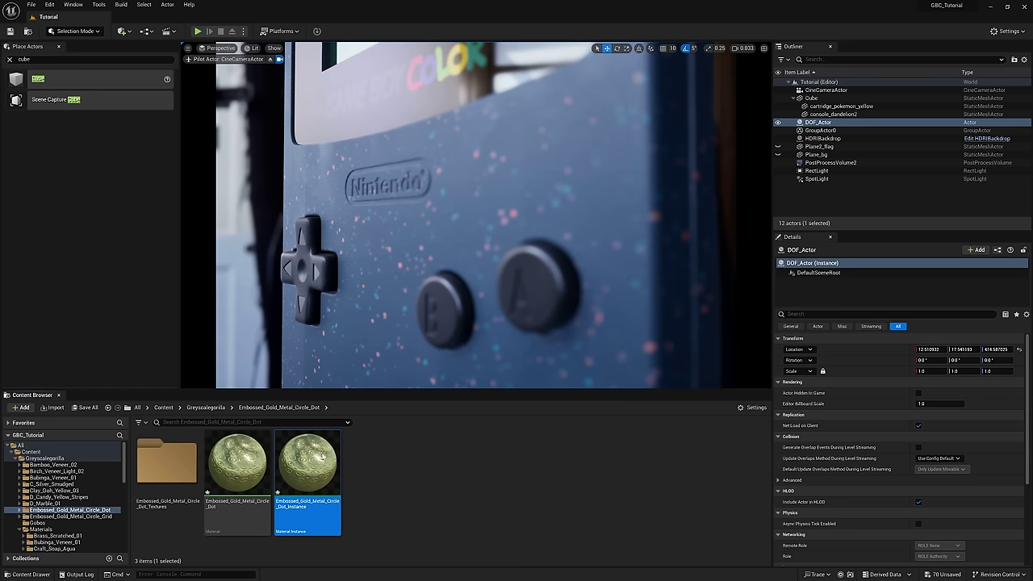
Try Embossed Gold, Bubinga_Veneer_01 and Brass_Scratched_01 on the Game Boy, then open PotteryPitted.
drag(398, 281, 471, 212)
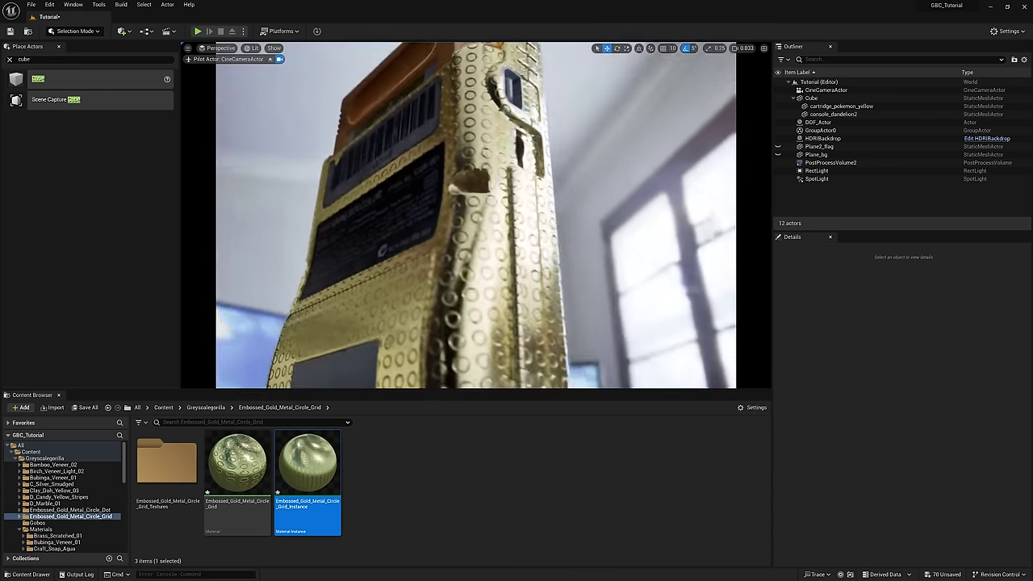
drag(308, 462, 461, 360)
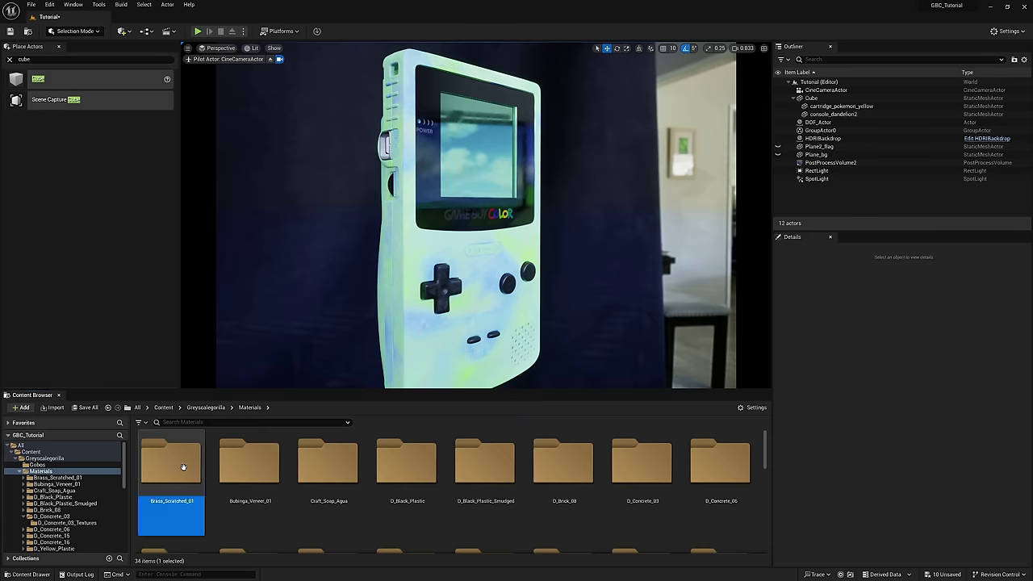
double_click(184, 466)
drag(308, 463, 380, 374)
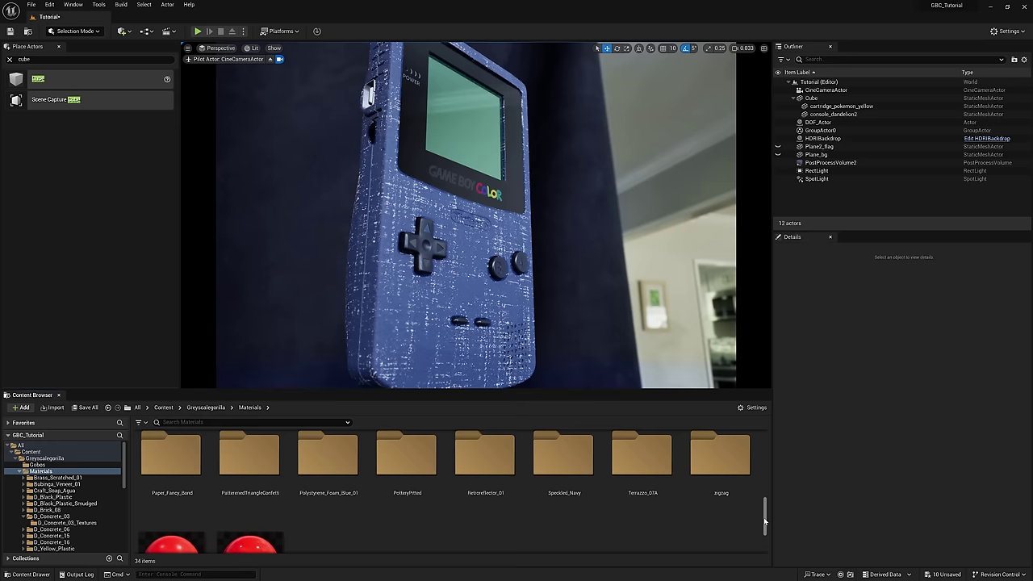
scroll(403, 484, up, 1)
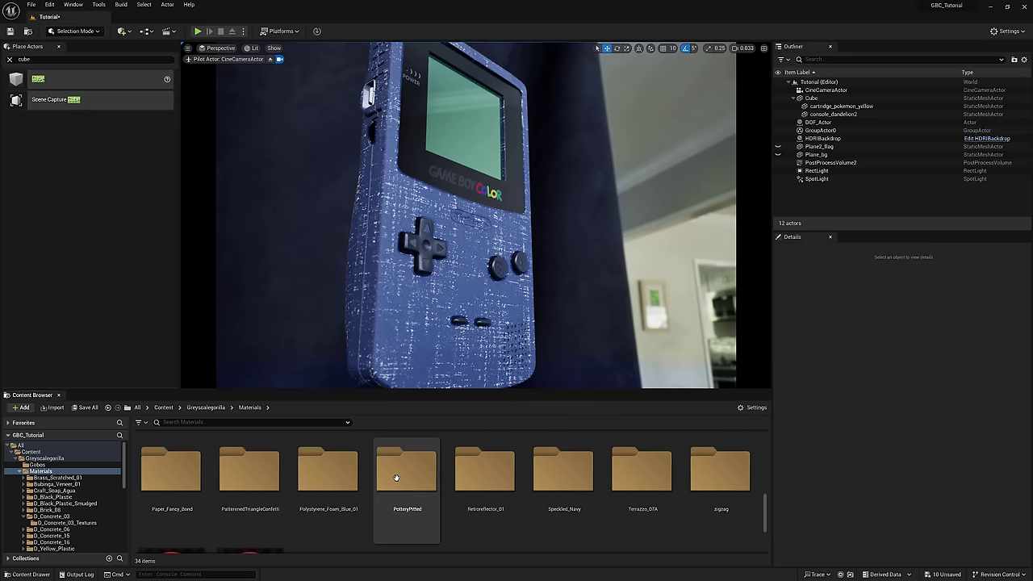
double_click(396, 478)
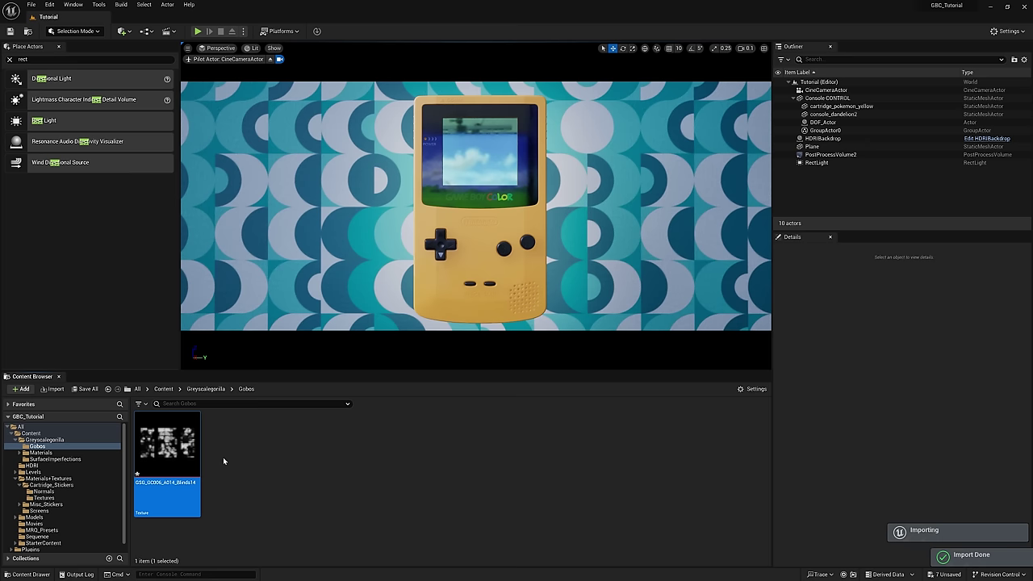
Create a new material named _GOBO_MM in Gobos and open it maximized.
right_click(242, 439)
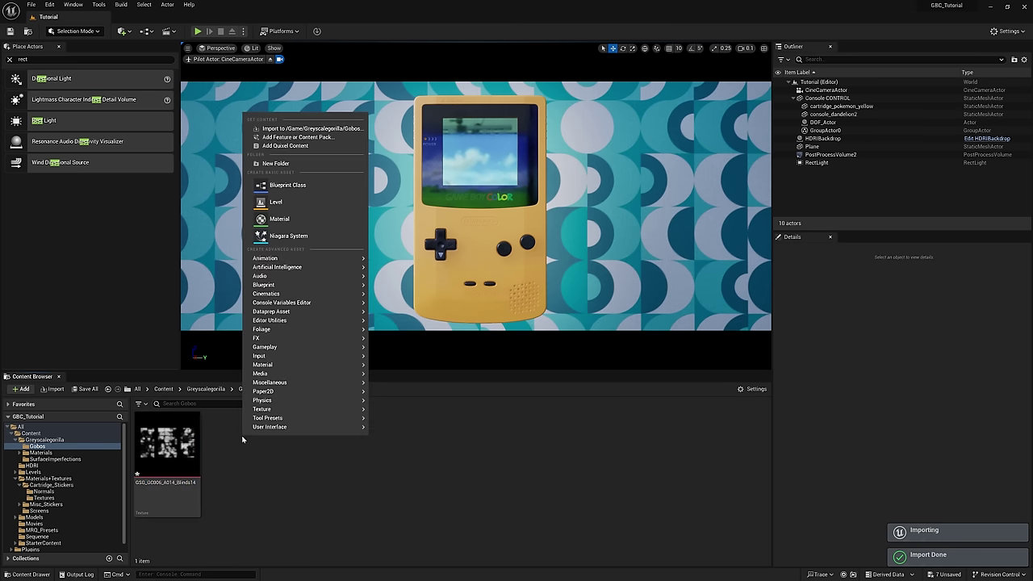
click(309, 220)
text(_GOBO_MM)
key(Return)
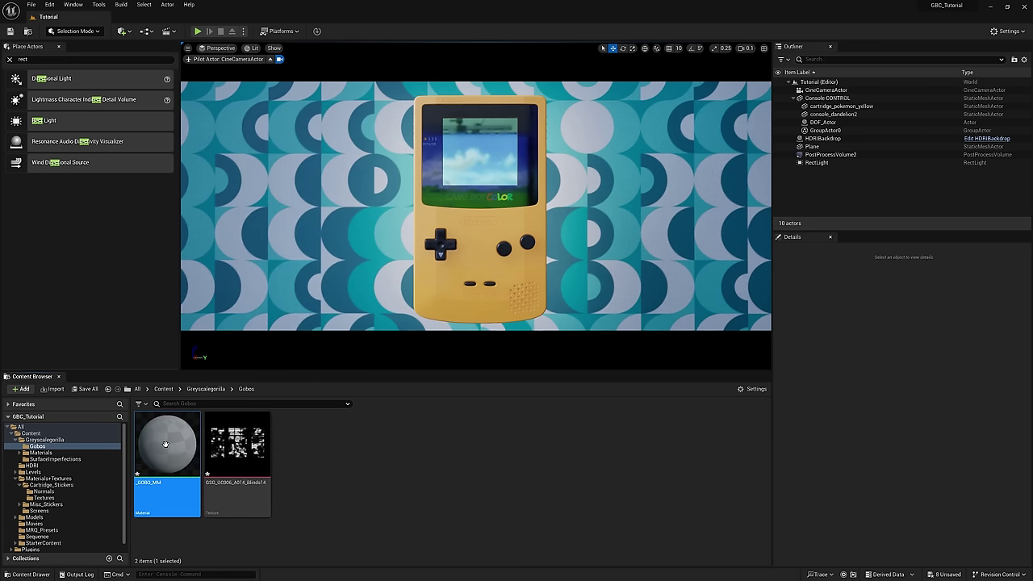
double_click(168, 441)
double_click(729, 70)
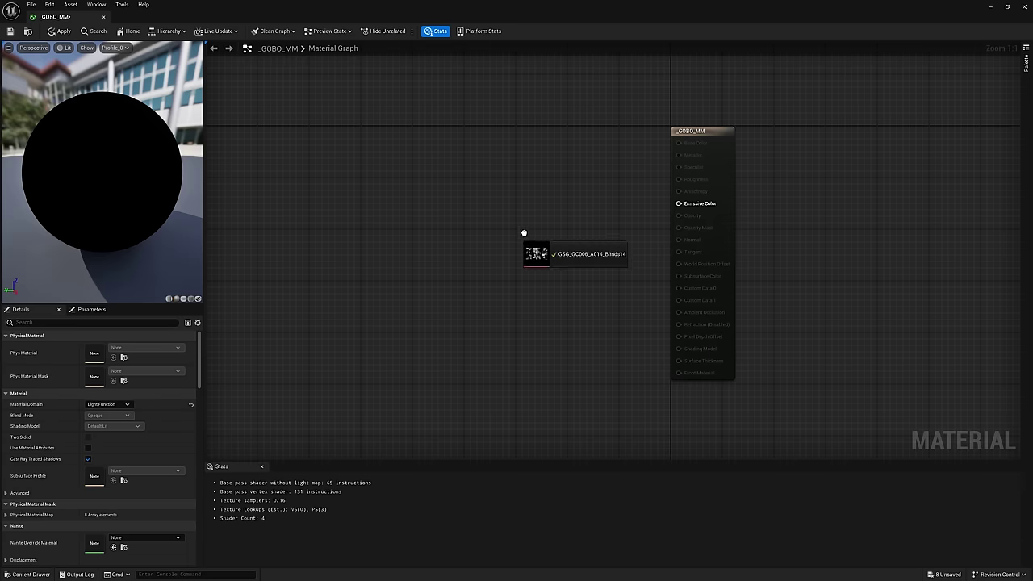
Wire the blinds texture into Emissive Color and convert it to a parameter.
drag(524, 234, 529, 234)
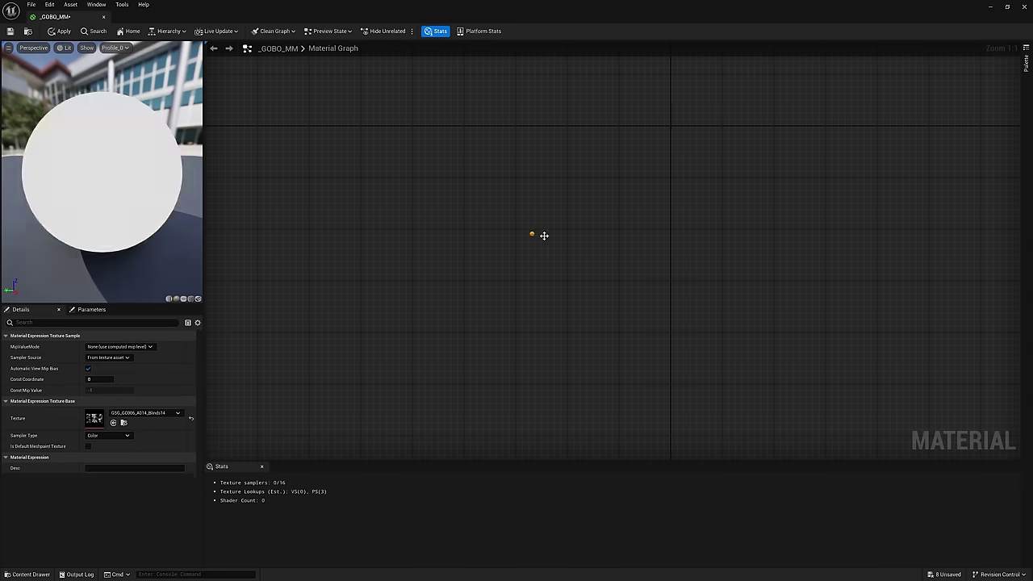
drag(526, 195, 679, 204)
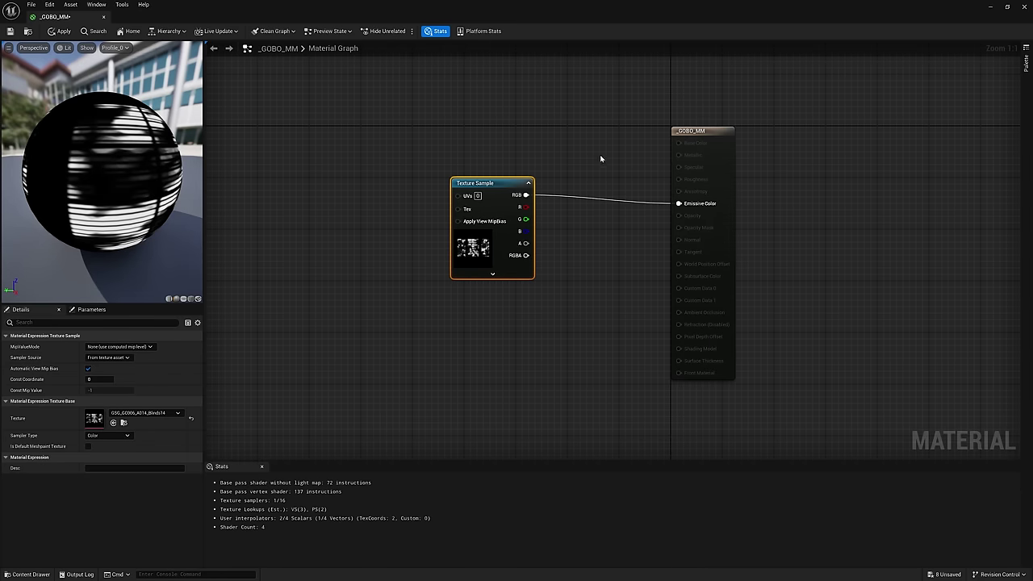
right_drag(600, 159, 509, 157)
right_click(404, 183)
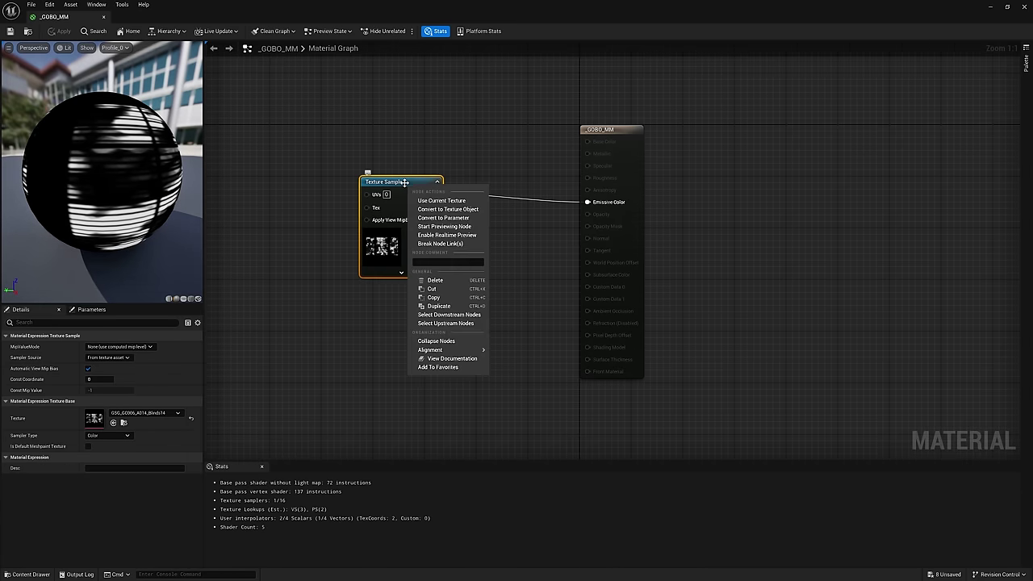
click(436, 218)
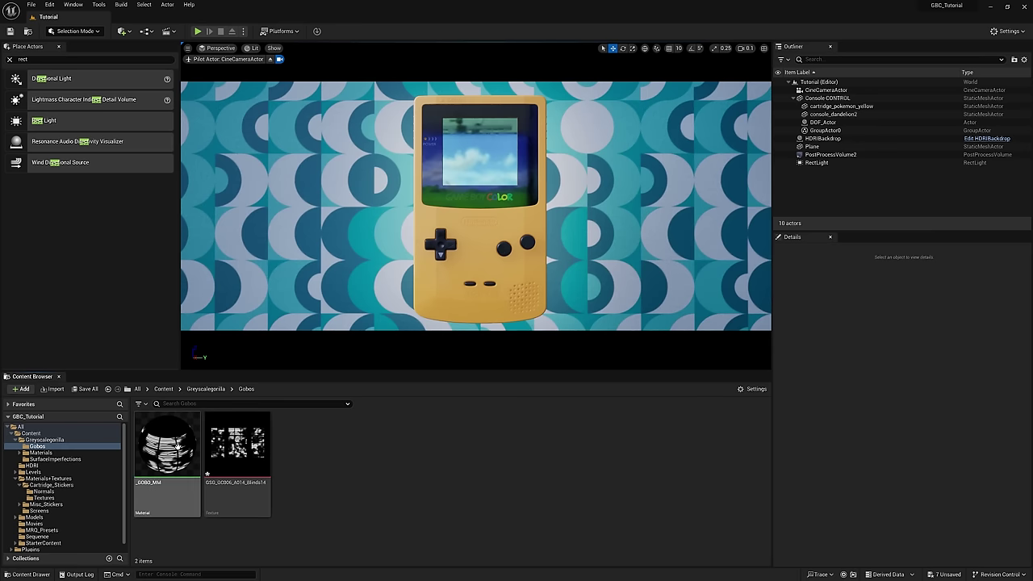
Make _GOBO_MM_Inst and add a spot light using it as light function, outer cone 50.32.
right_click(167, 444)
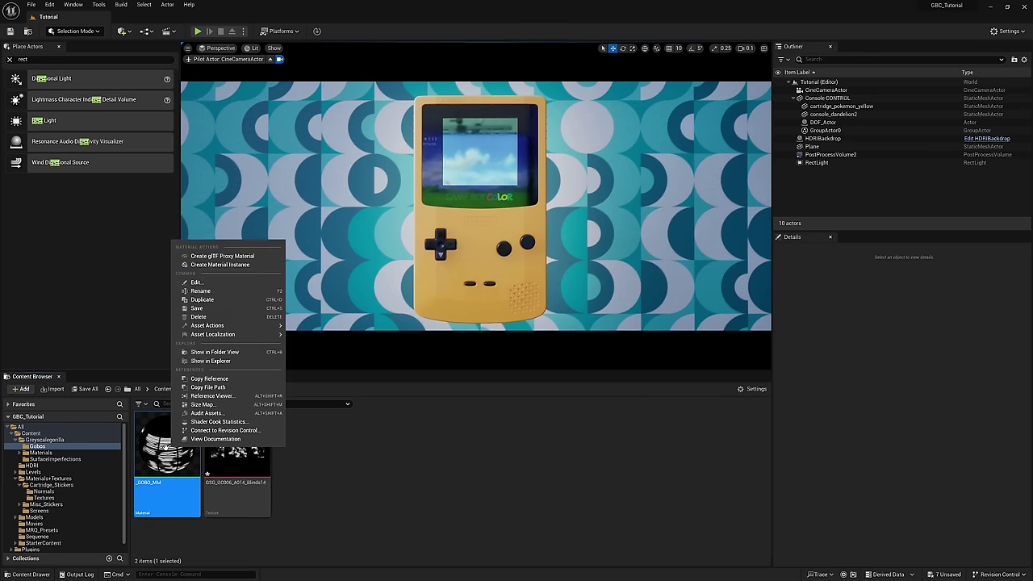
click(221, 265)
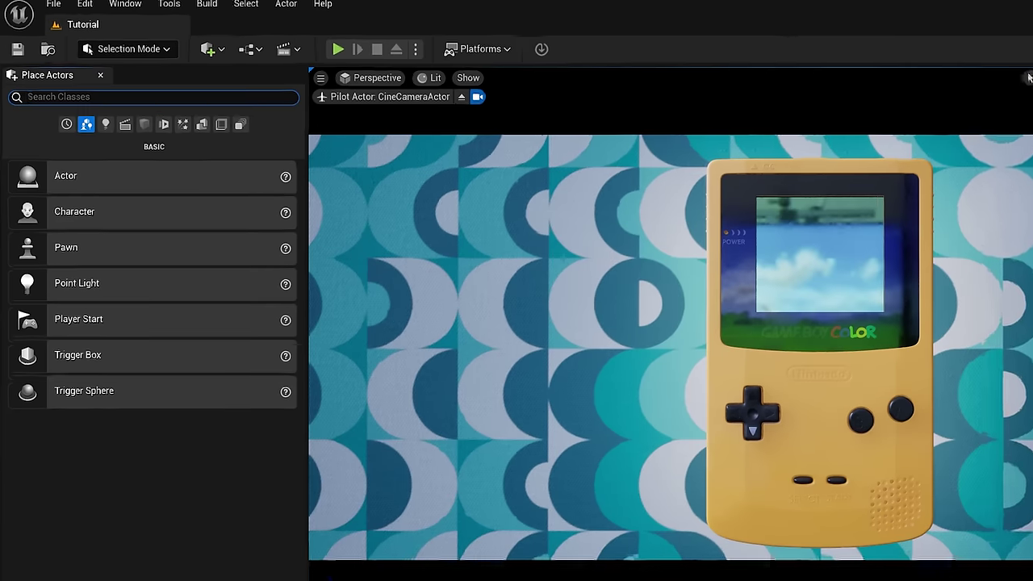
text(spot)
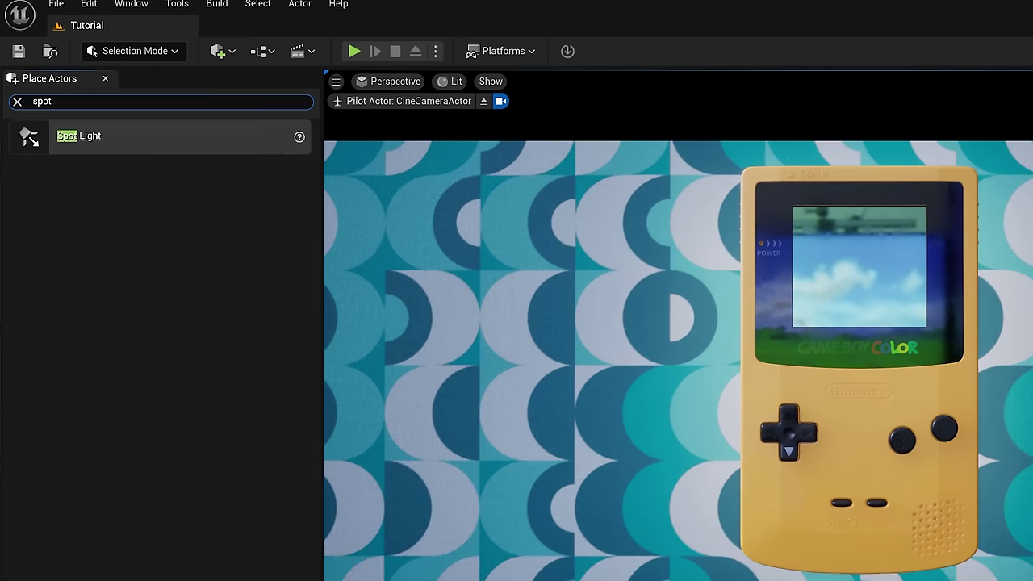
drag(137, 139, 584, 399)
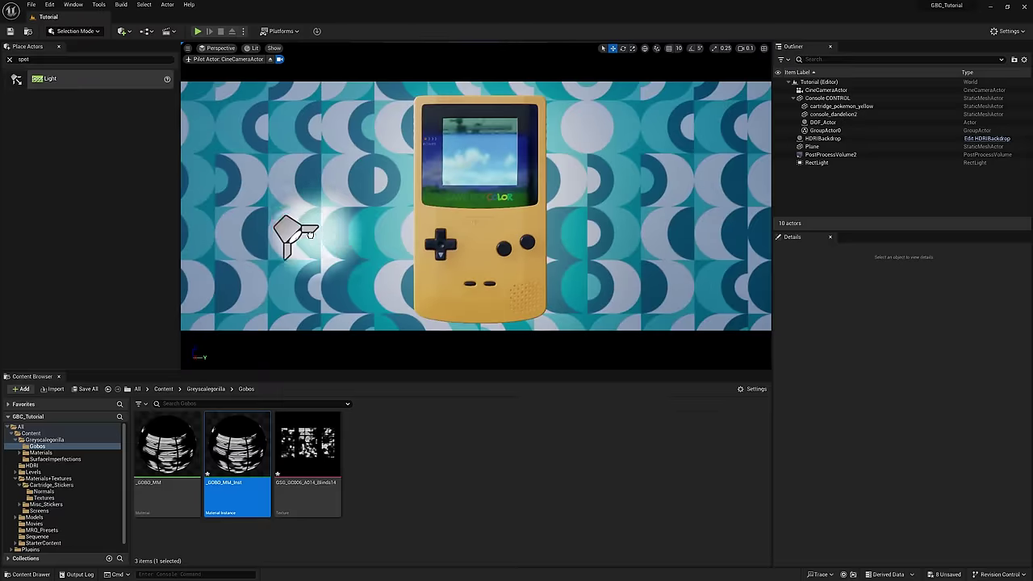
scroll(1023, 478, down, 15)
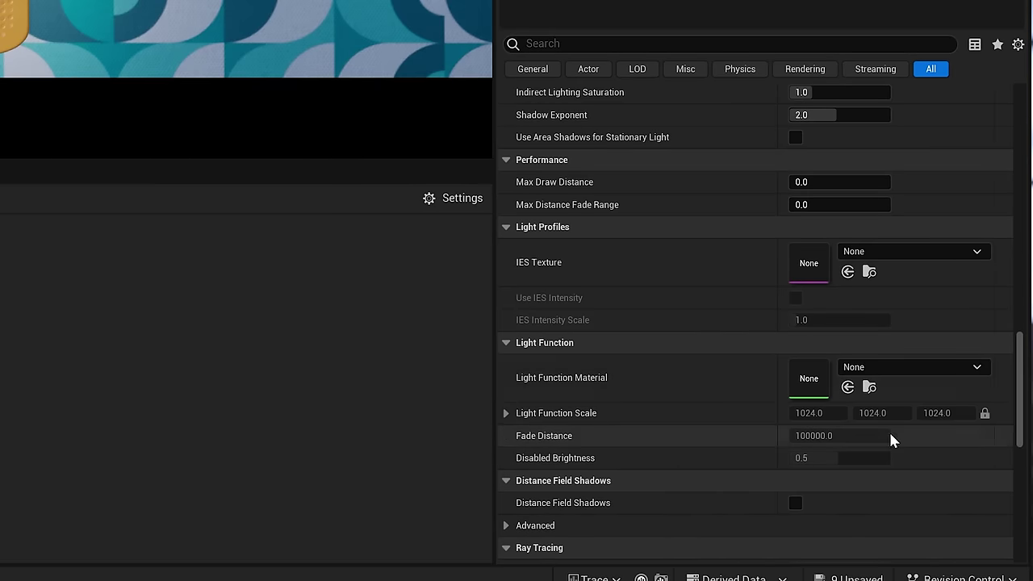
drag(868, 366, 817, 389)
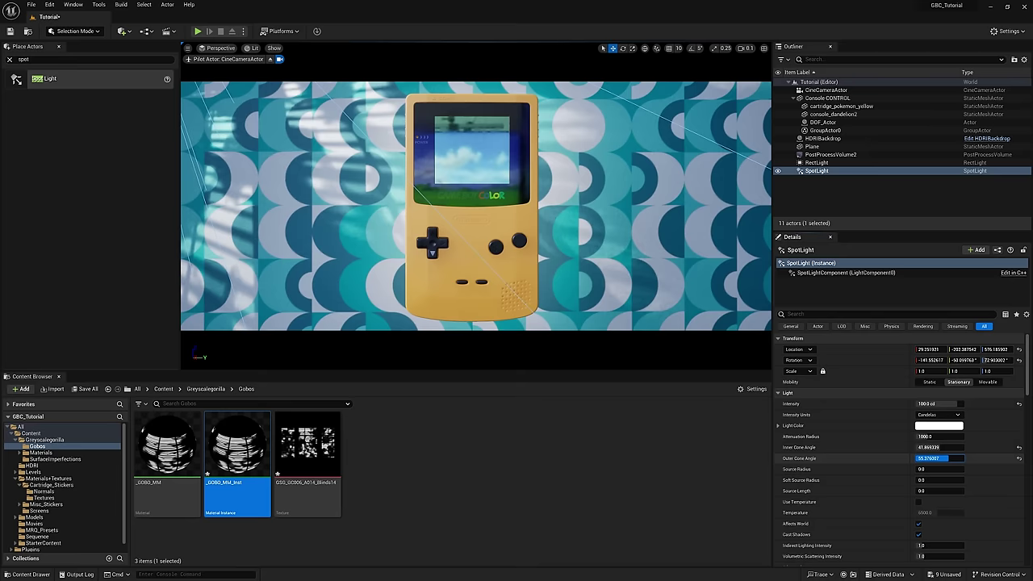
text(50.32)
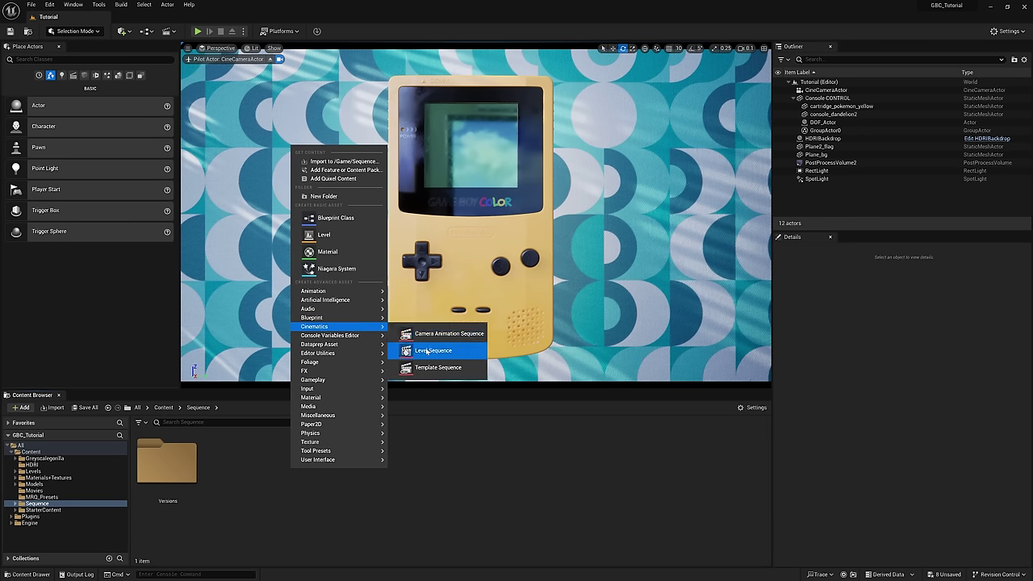
Create NewLevelSequence, open it in Sequencer, and drop the CineCameraActor into it.
click(432, 350)
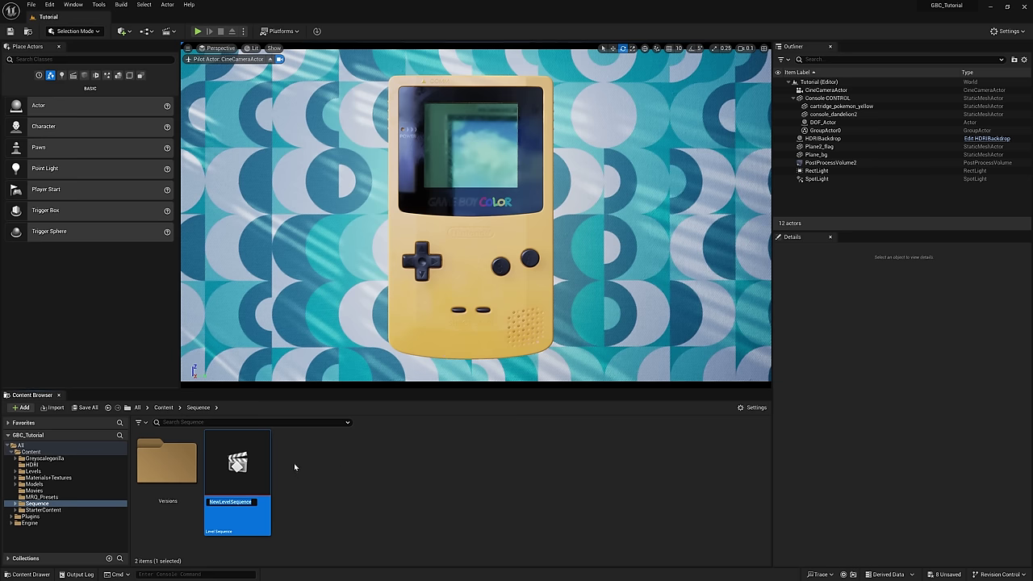
double_click(238, 463)
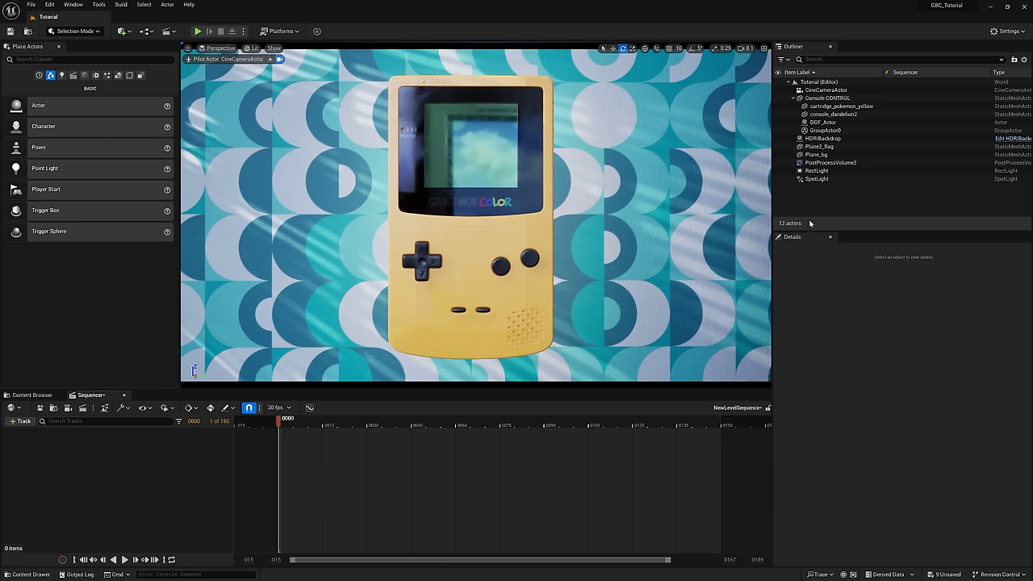
drag(803, 96, 218, 476)
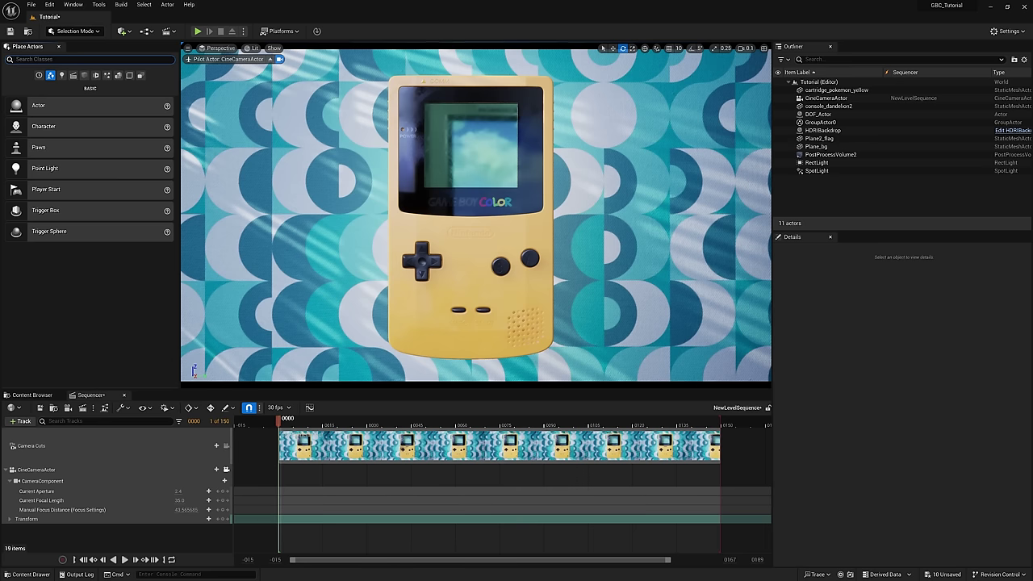
Place a Cube in the scene beside the Game Boy and select it.
text(cube)
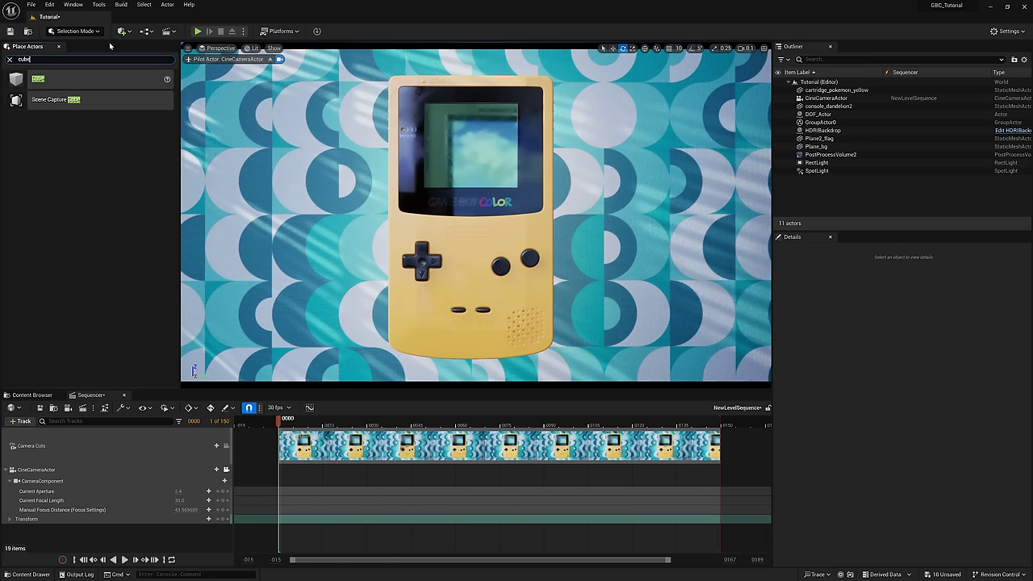
drag(115, 87, 471, 254)
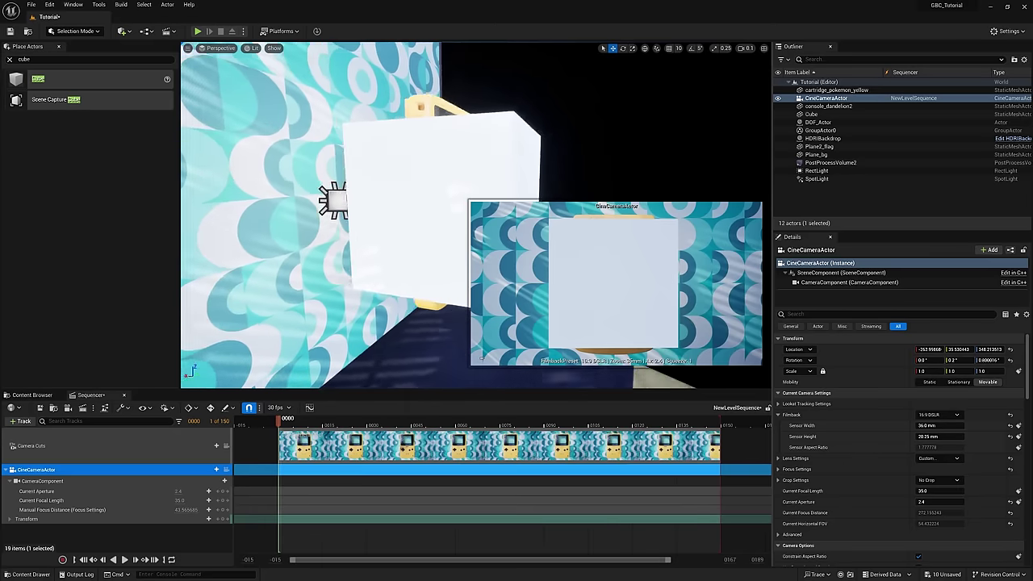
key(Escape)
click(454, 202)
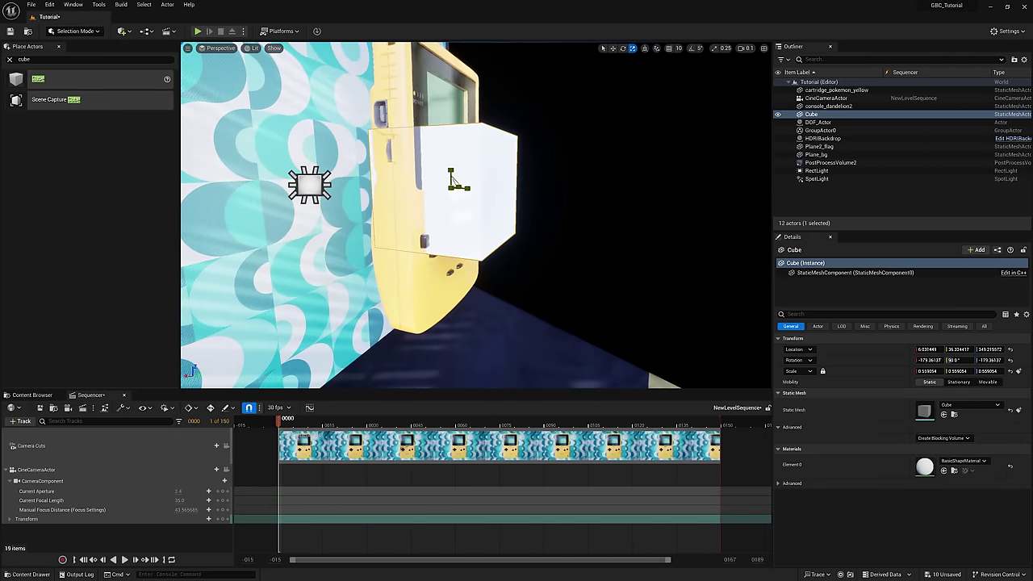
key(e)
key(w)
Parent console_dandelion2 and cartridge_pokemon_yellow under the Cube and make them Movable.
click(813, 107)
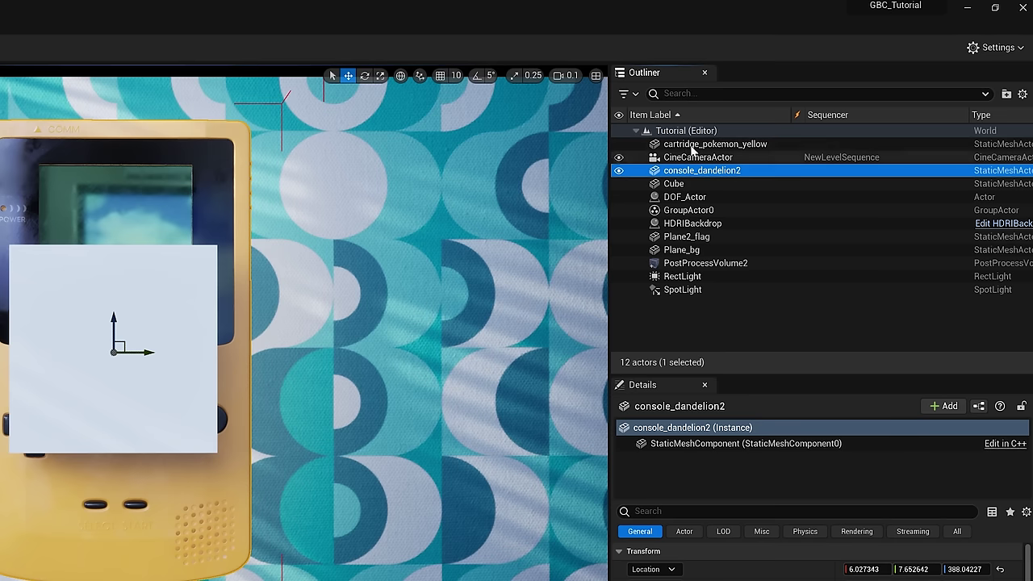
ctrl+click(711, 145)
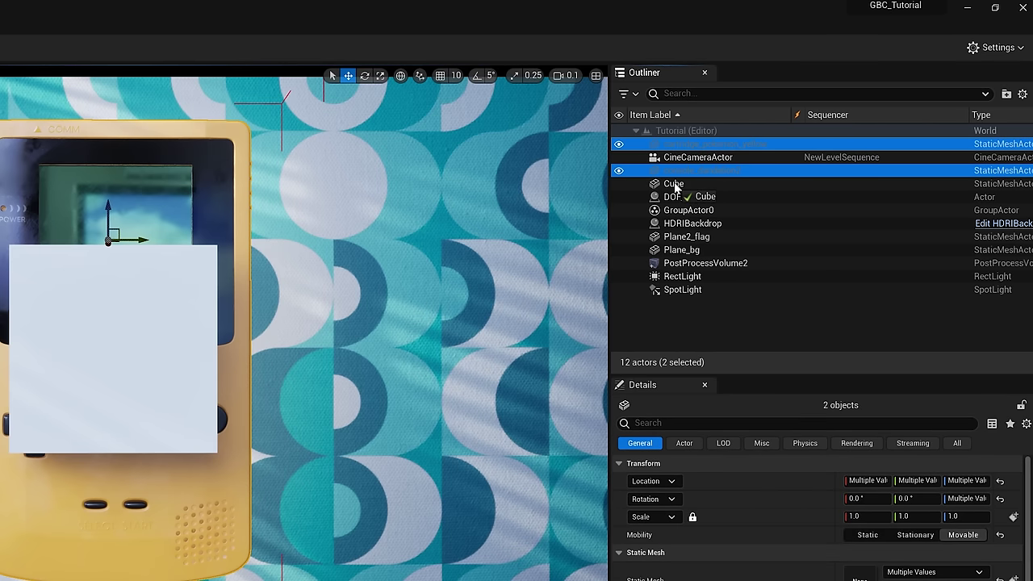
drag(675, 185, 676, 185)
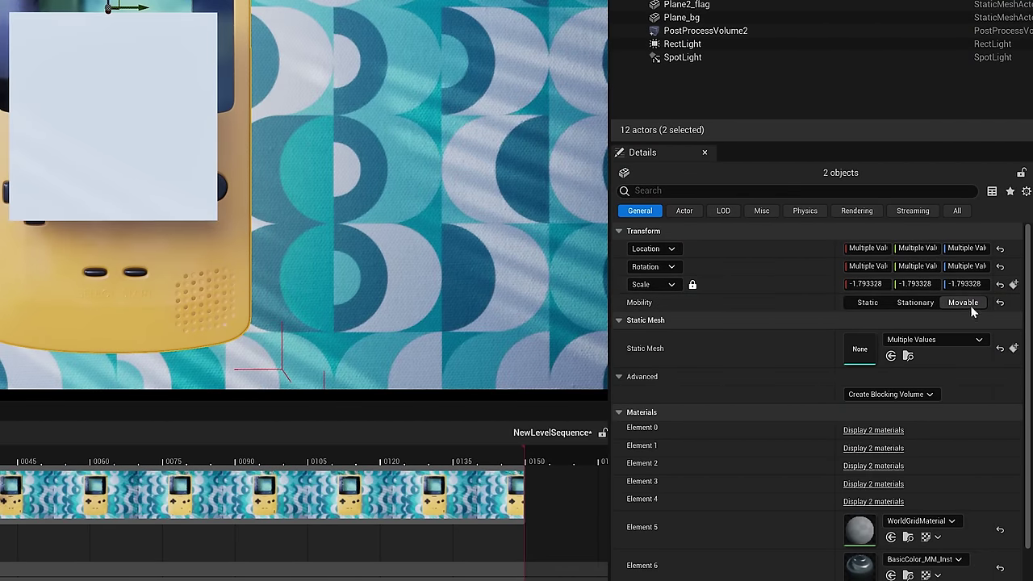
click(971, 307)
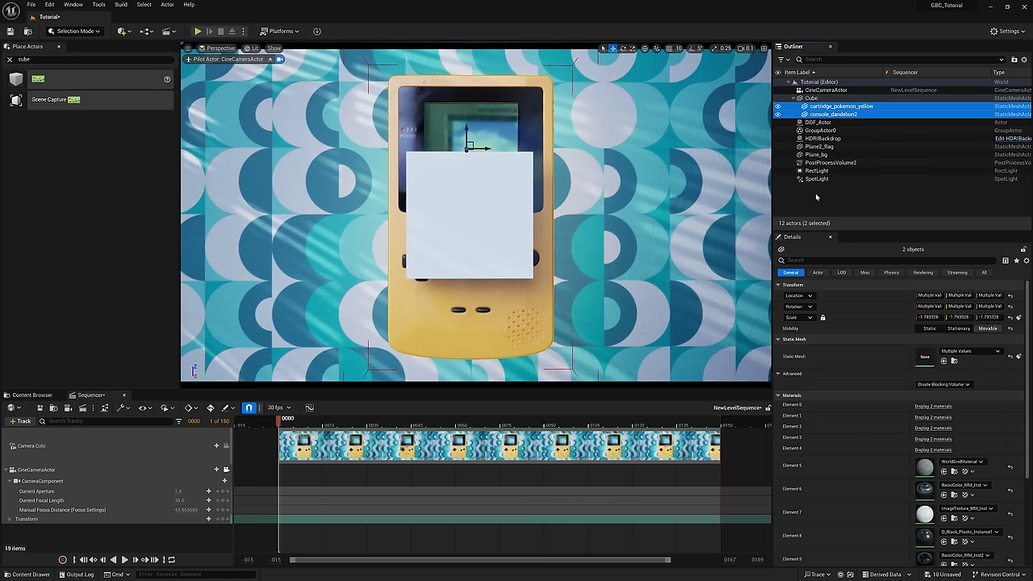
Set the Cube's Y rotation to 90° so the Game Boy turns sideways.
click(811, 97)
click(959, 360)
text(90)
key(Tab)
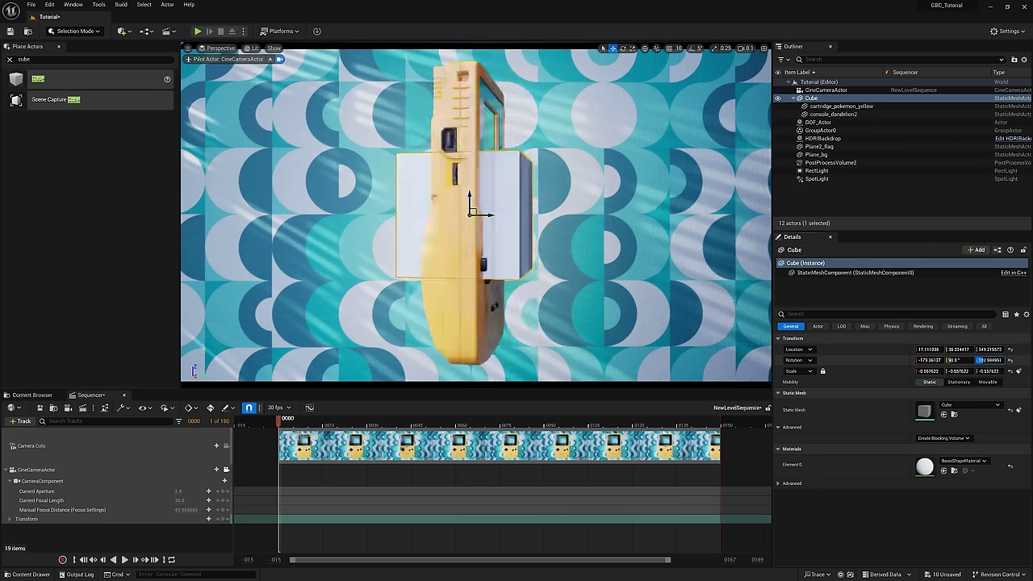
drag(989, 360, 990, 360)
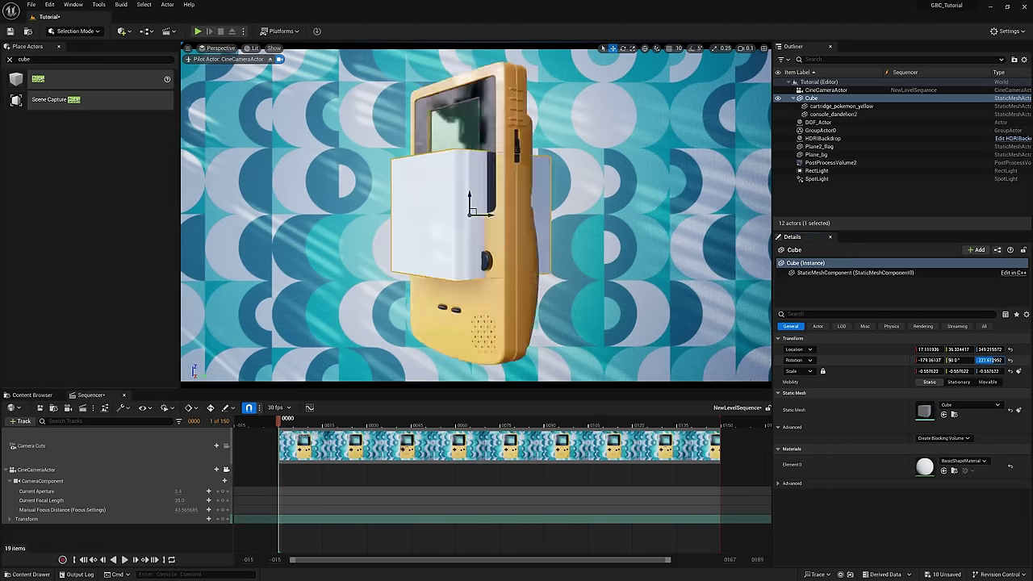
Turn the Cube to yaw 180 so the Game Boy faces front, and add it to Sequencer.
text(180)
key(Return)
drag(811, 98, 807, 103)
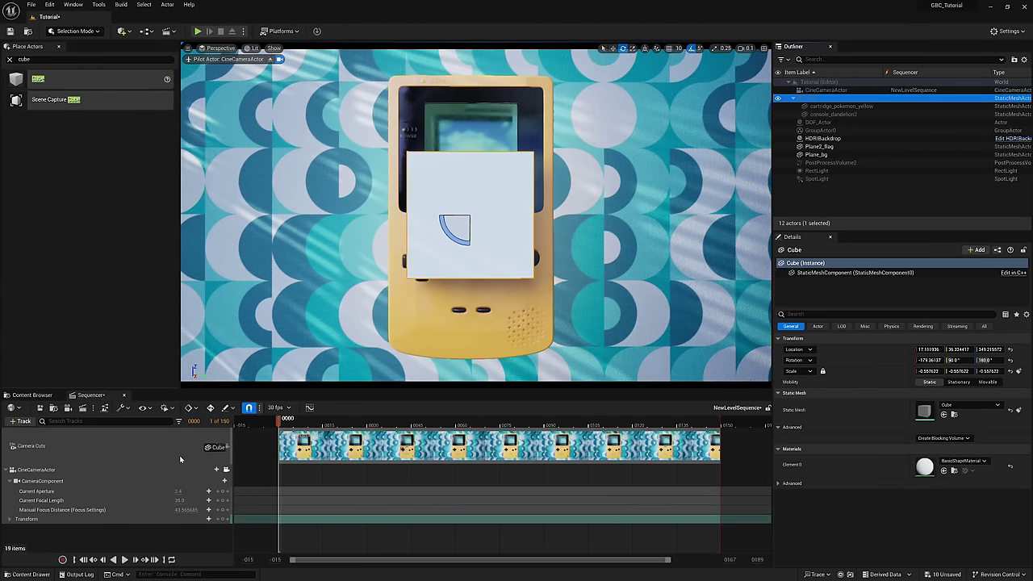
drag(127, 536, 134, 517)
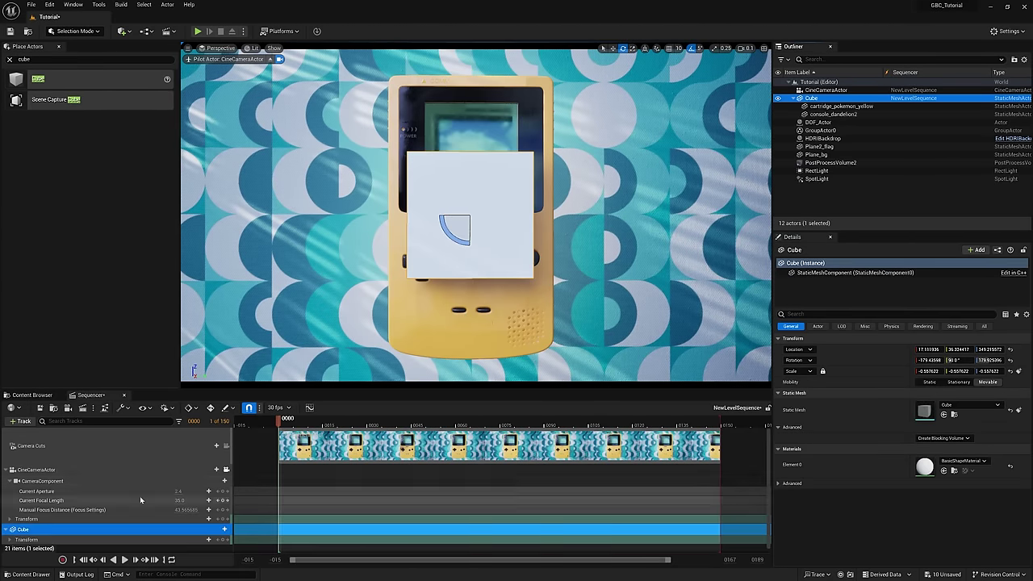
Key the Cube's pitch from 90 to 450, preview the spin, and search 'visi' to hide it.
click(14, 530)
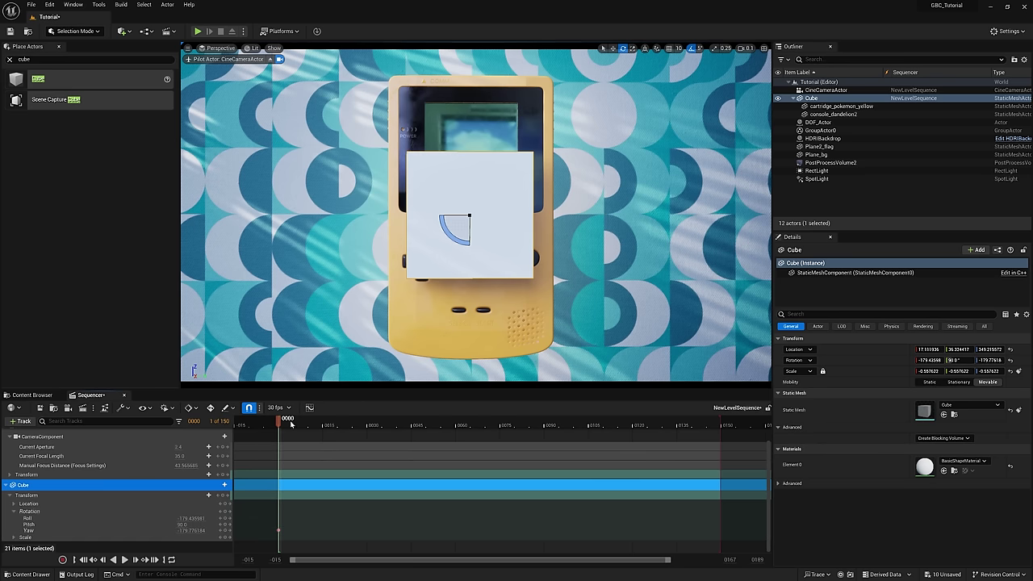
click(182, 525)
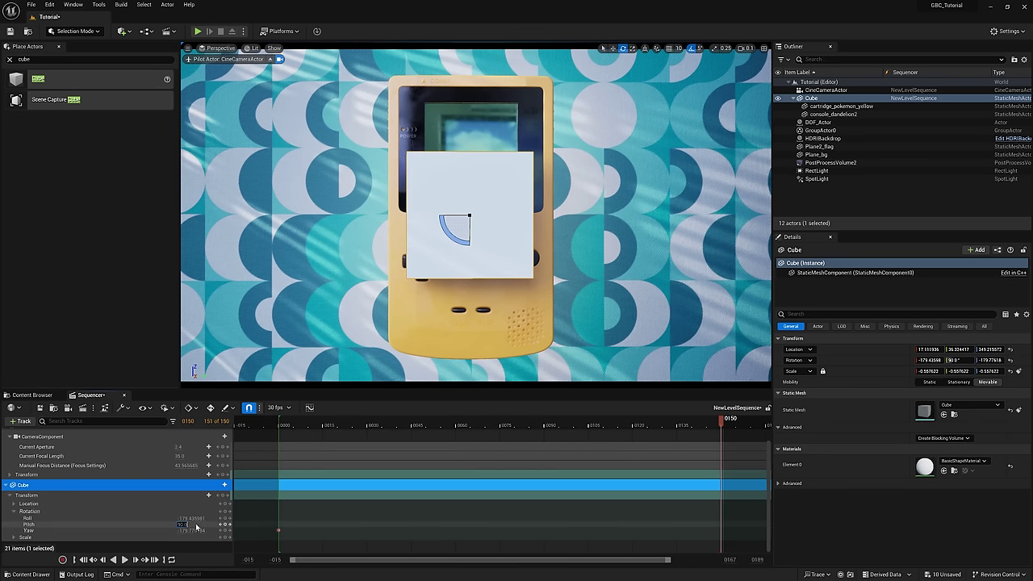
key(Return)
key(space)
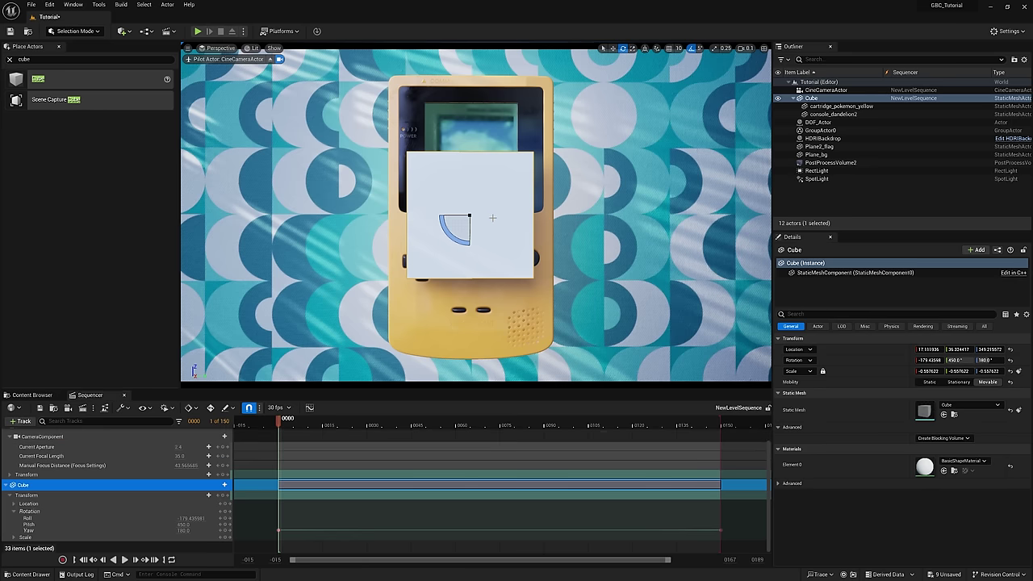
text(visi)
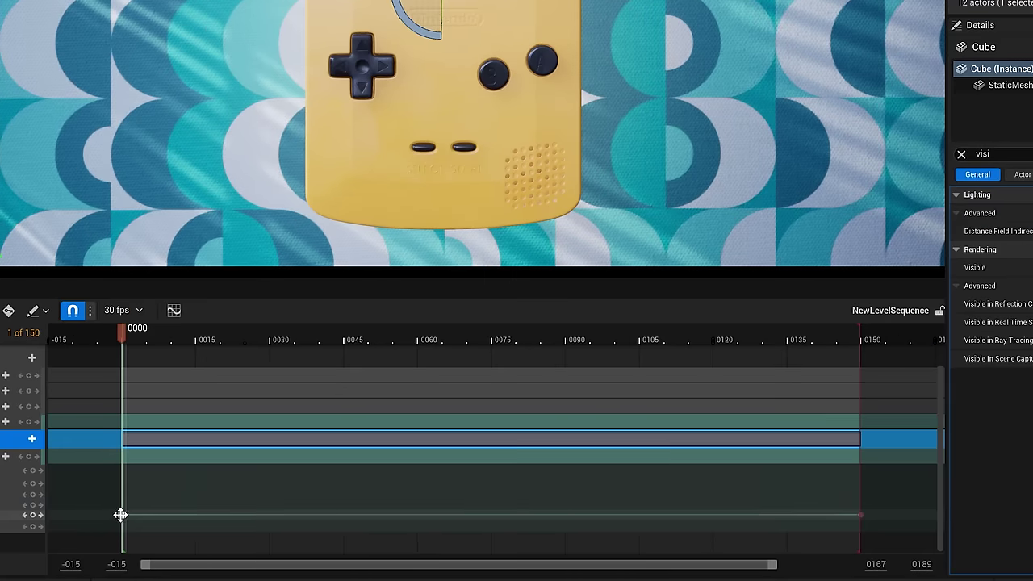
Set the Cube's rotation keys to Linear for a constant-speed spin and play it back.
right_click(122, 520)
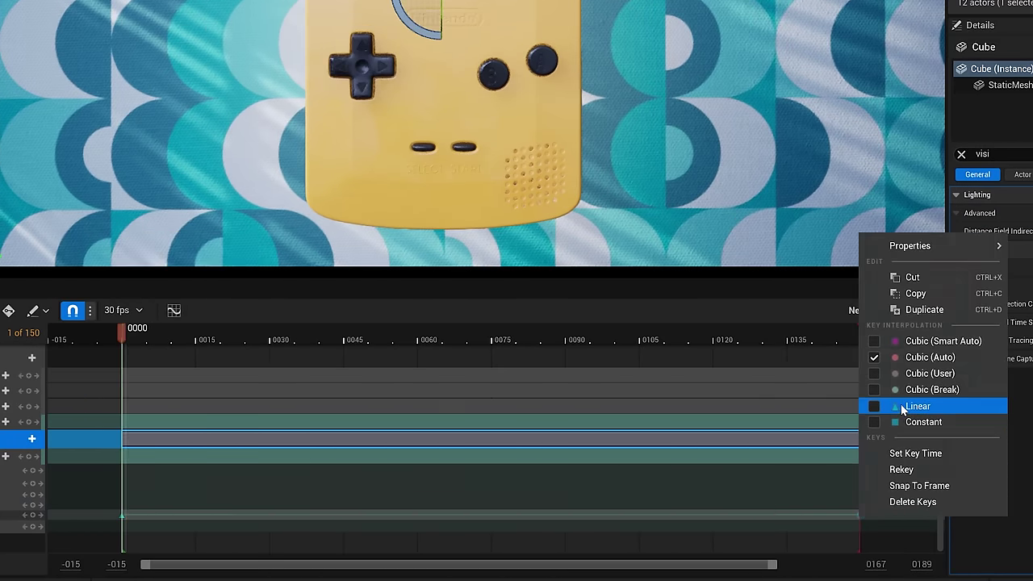
click(908, 404)
key(space)
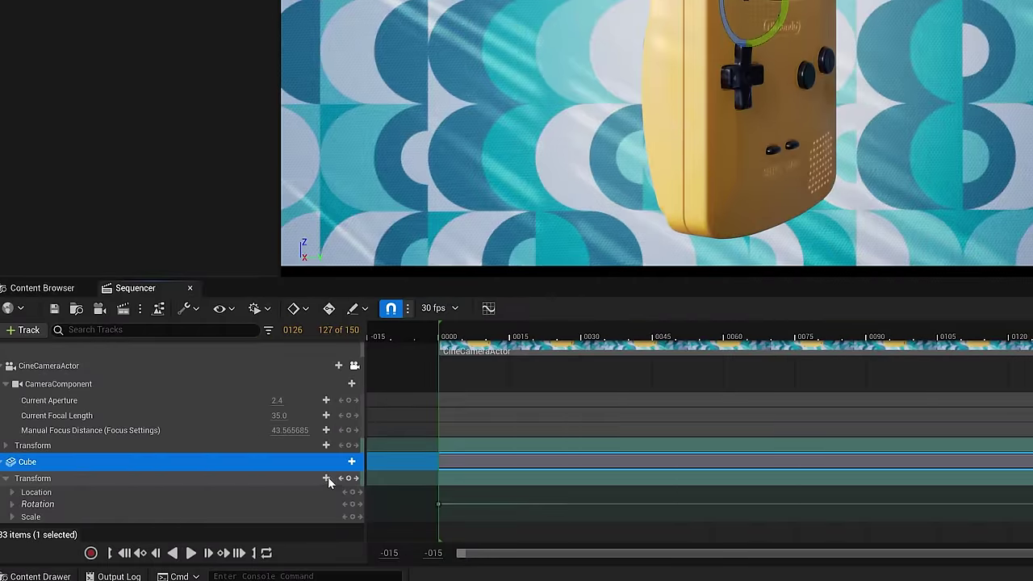
Add an Additive section to the Cube's Transform track and expand its roll, pitch and yaw channels.
click(326, 478)
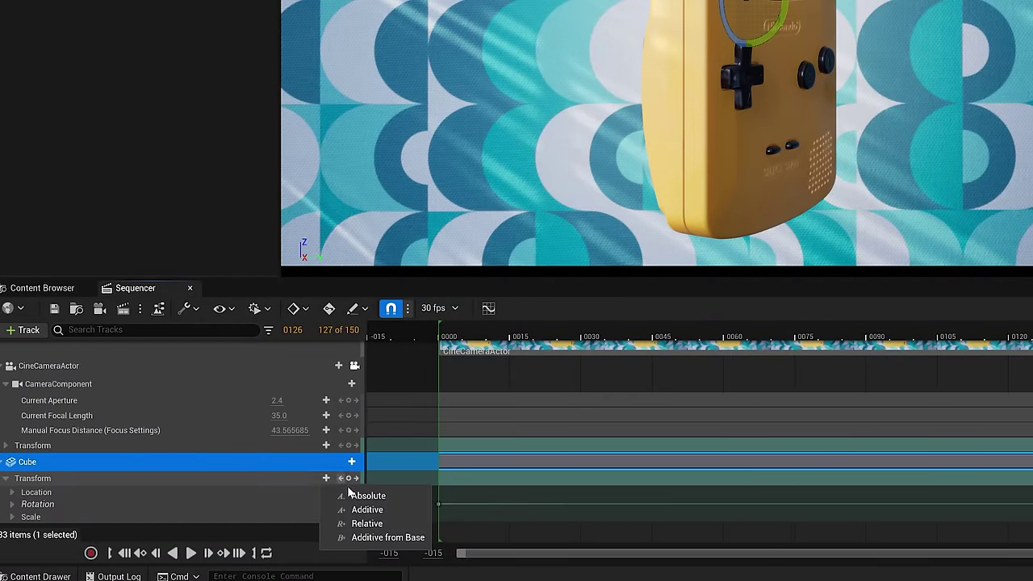
click(368, 510)
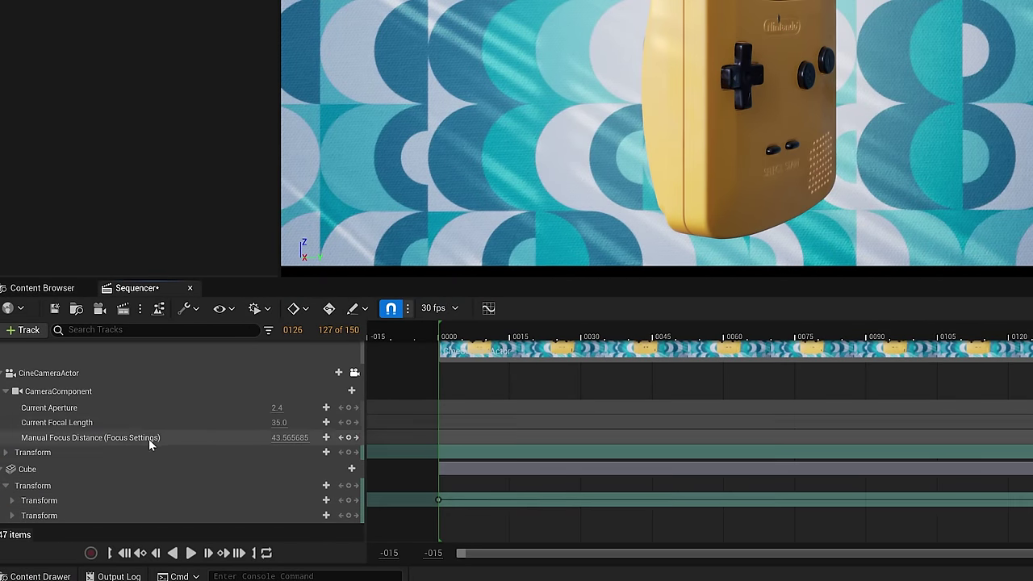
click(12, 515)
scroll(74, 477, down, 2)
click(18, 504)
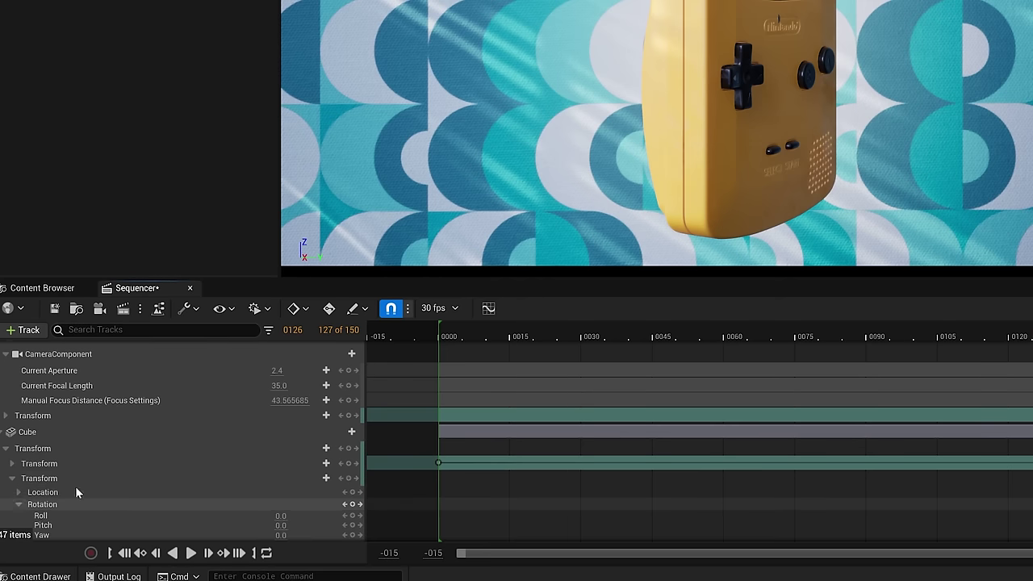
scroll(113, 490, down, 2)
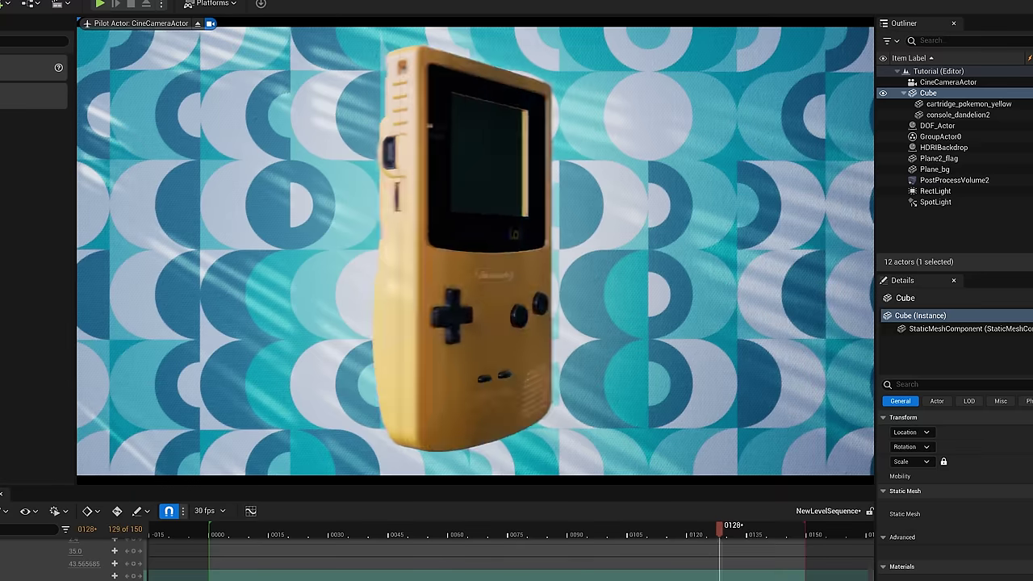
key(space)
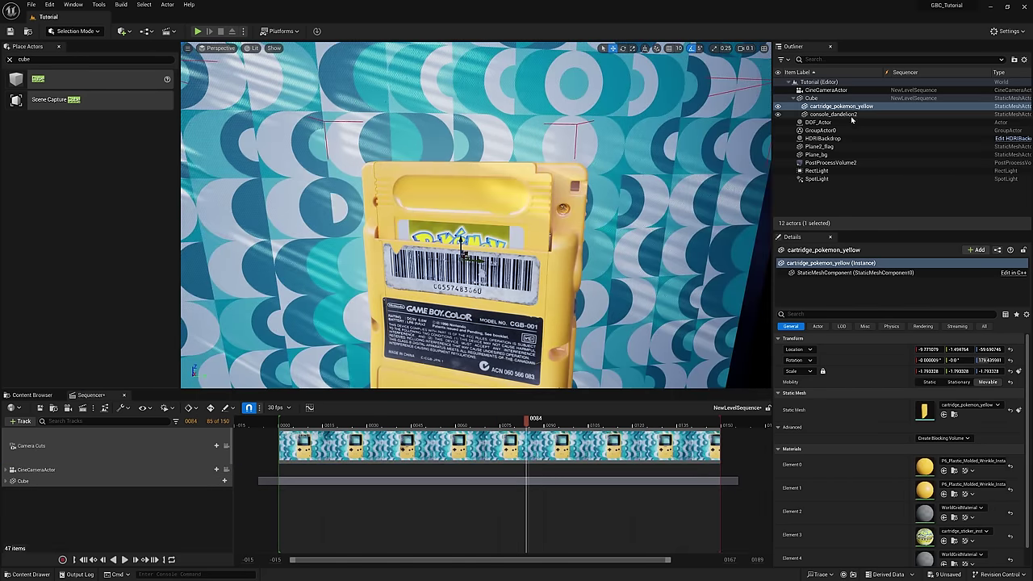
Lower the cartridge's bottom location key, apply Weighted Tangents, and move the last key to frame 0098.
drag(106, 509, 113, 484)
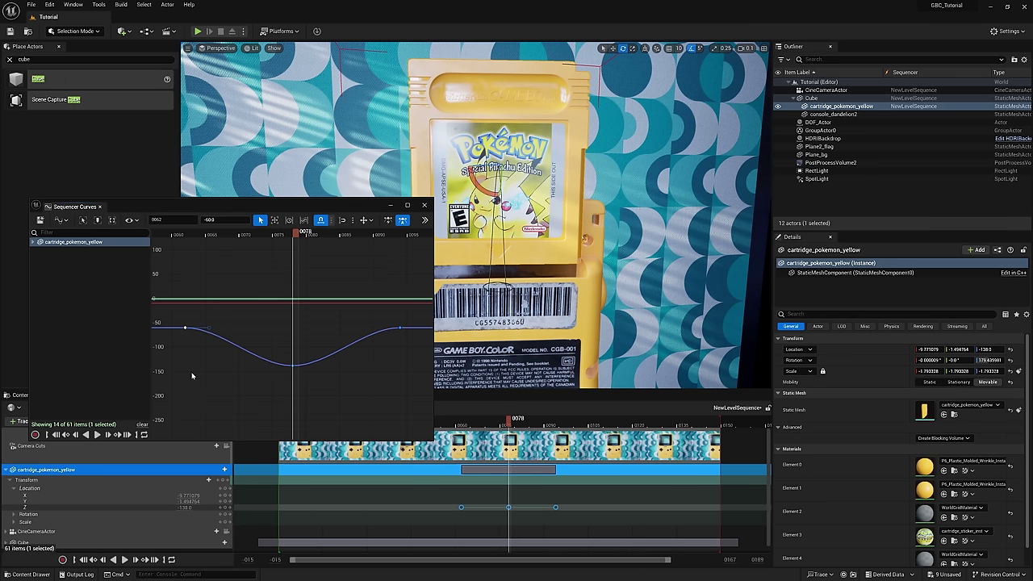
drag(292, 365, 293, 368)
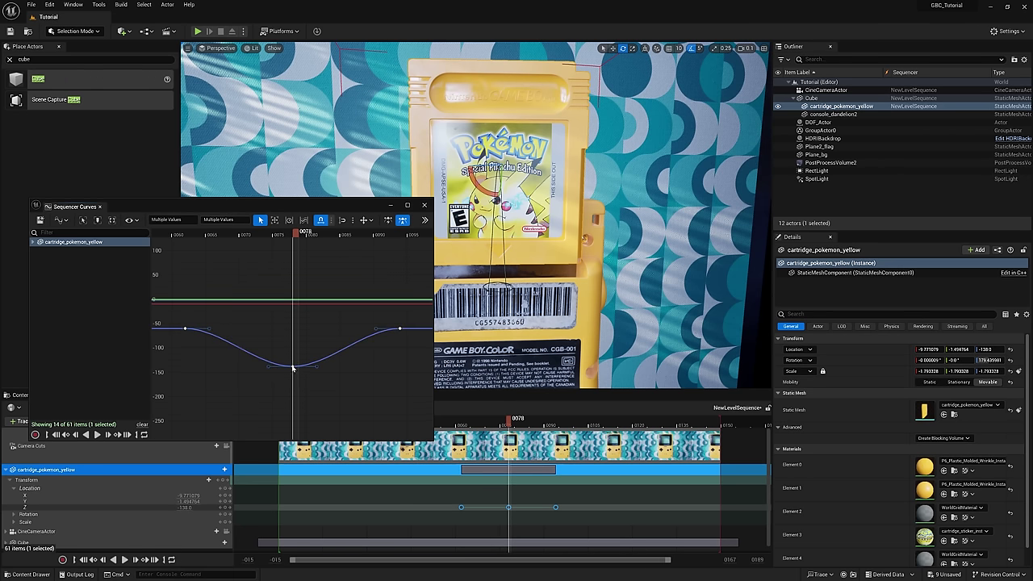
right_click(293, 369)
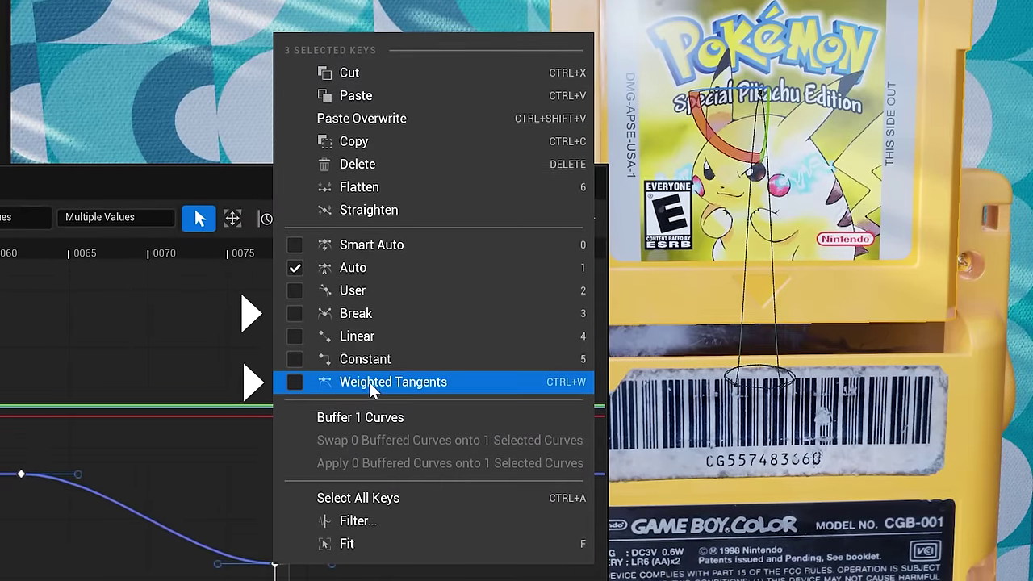
click(369, 379)
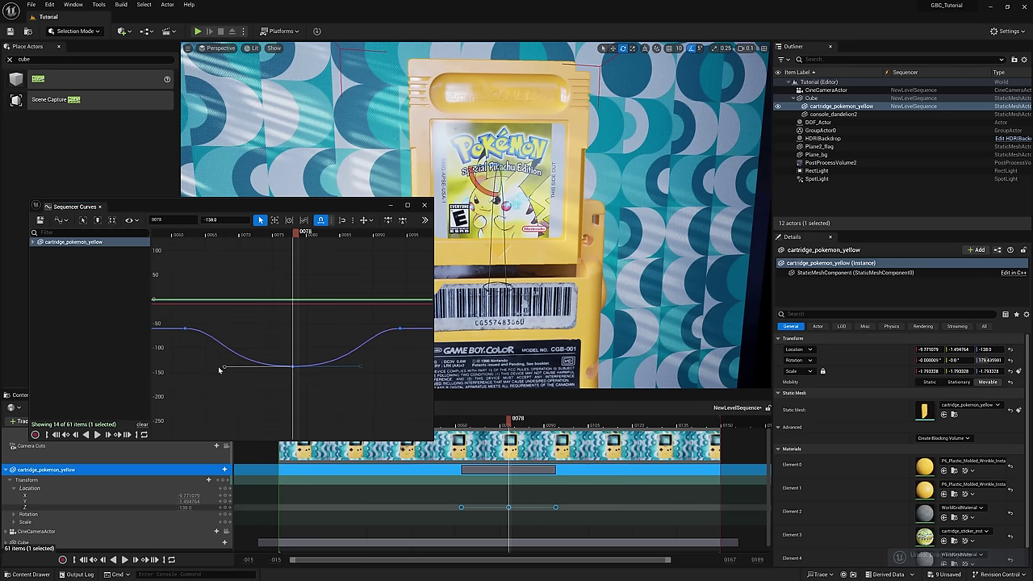
drag(556, 507, 564, 507)
key(space)
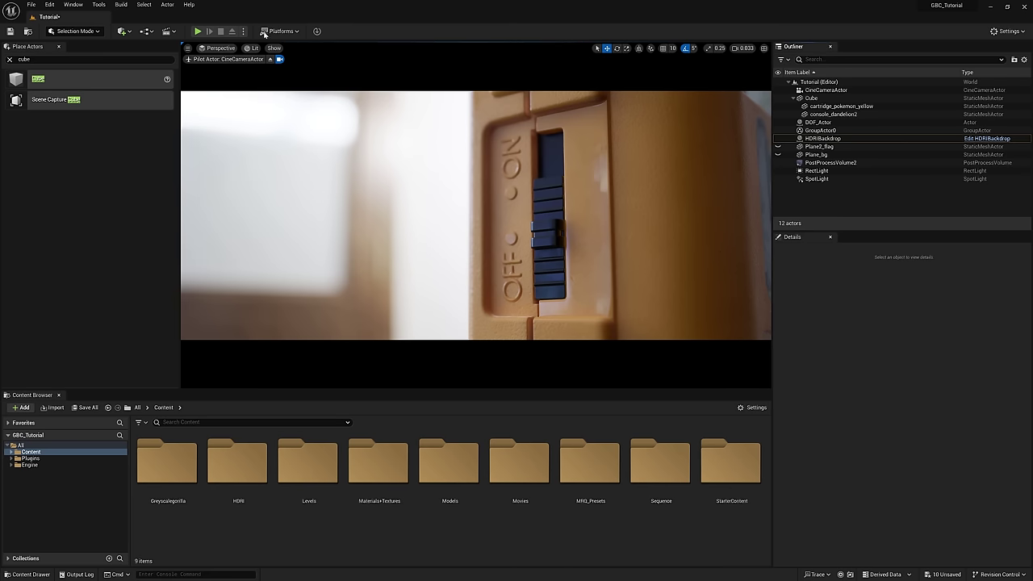
Change the viewport view mode from Lit to Path Tracing.
click(253, 49)
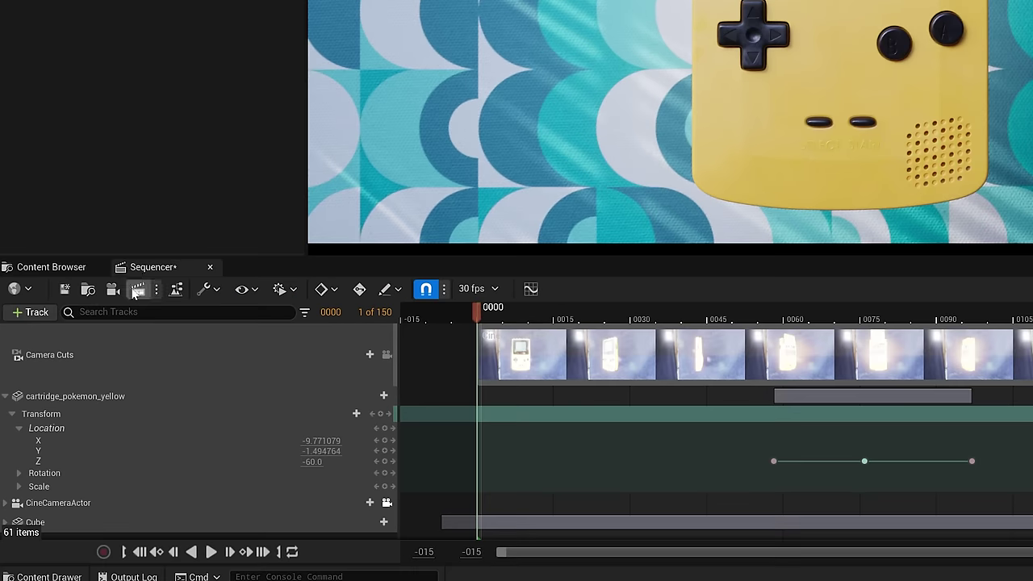
Send the NewLevelSequence to Movie Render Queue, finding it via a 'movie rend' plugin search.
click(138, 290)
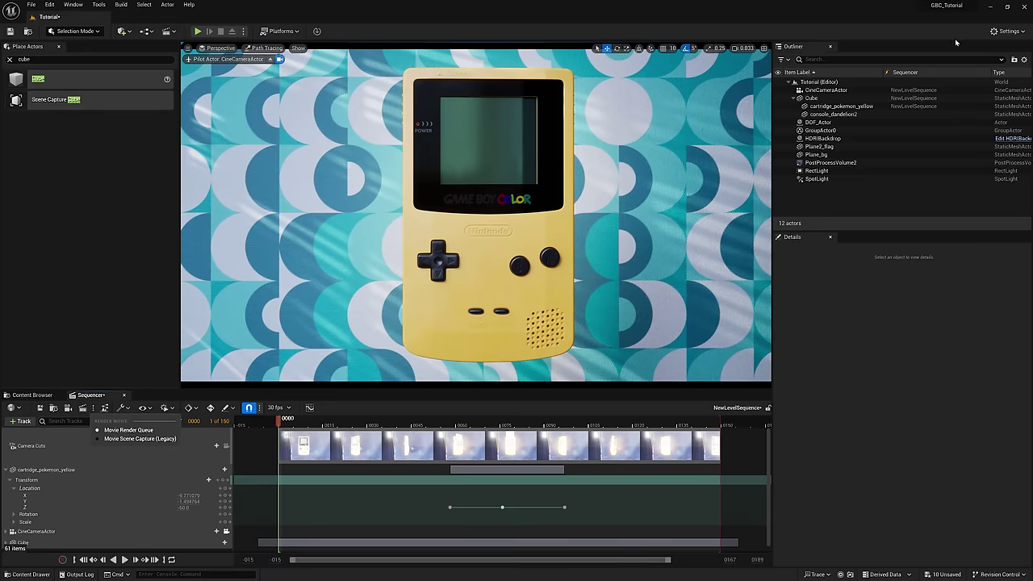
click(1009, 31)
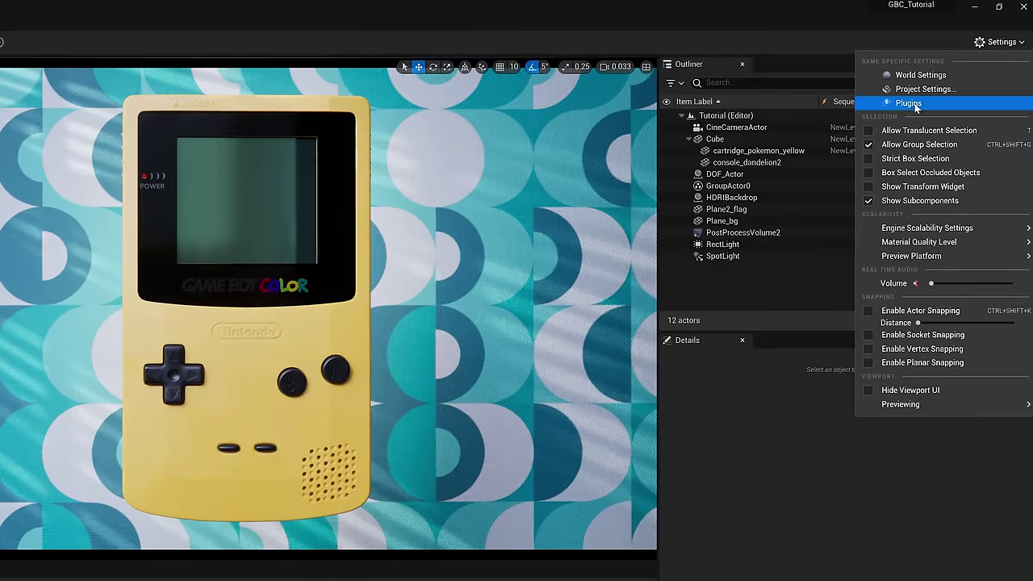
click(941, 71)
text(movie rend)
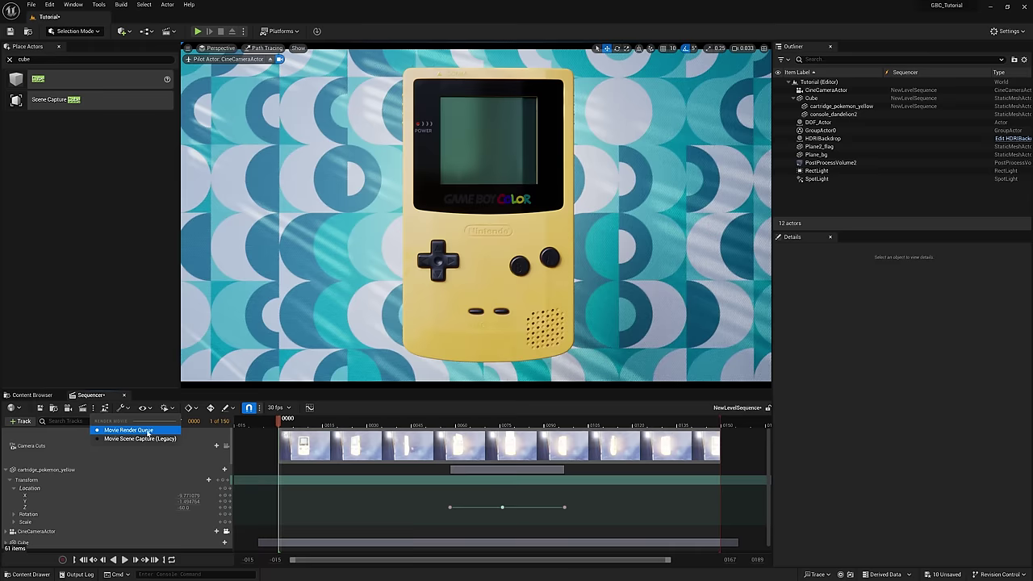
click(129, 431)
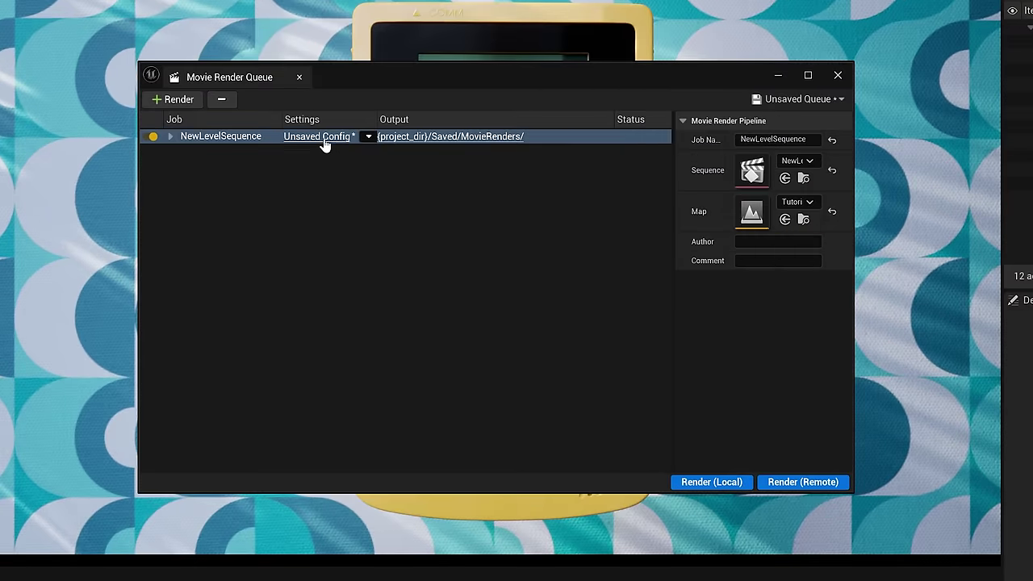
In the job's Unsaved Config, delete Deferred Rendering and add a Path Tracer pass.
click(323, 141)
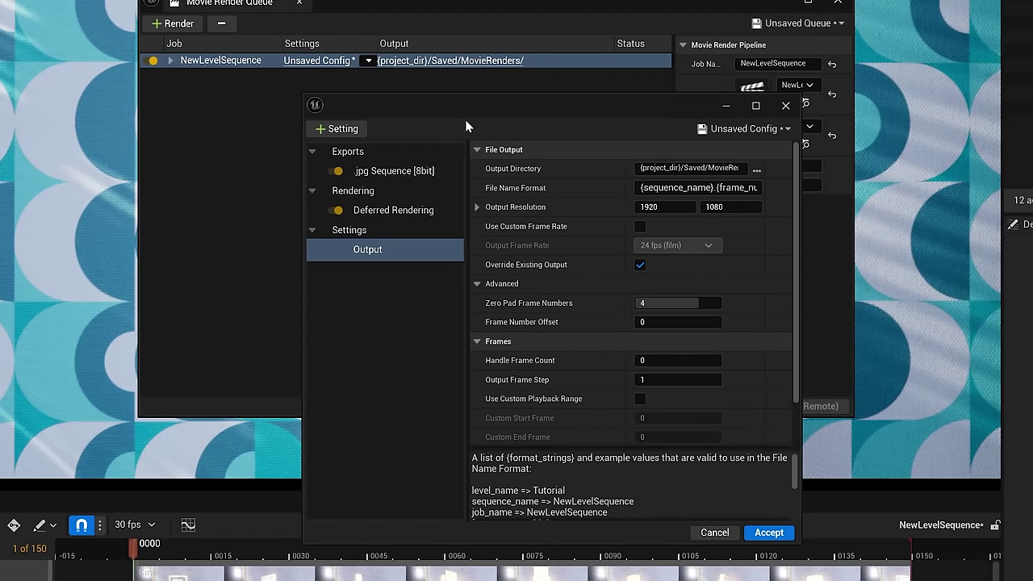
click(443, 213)
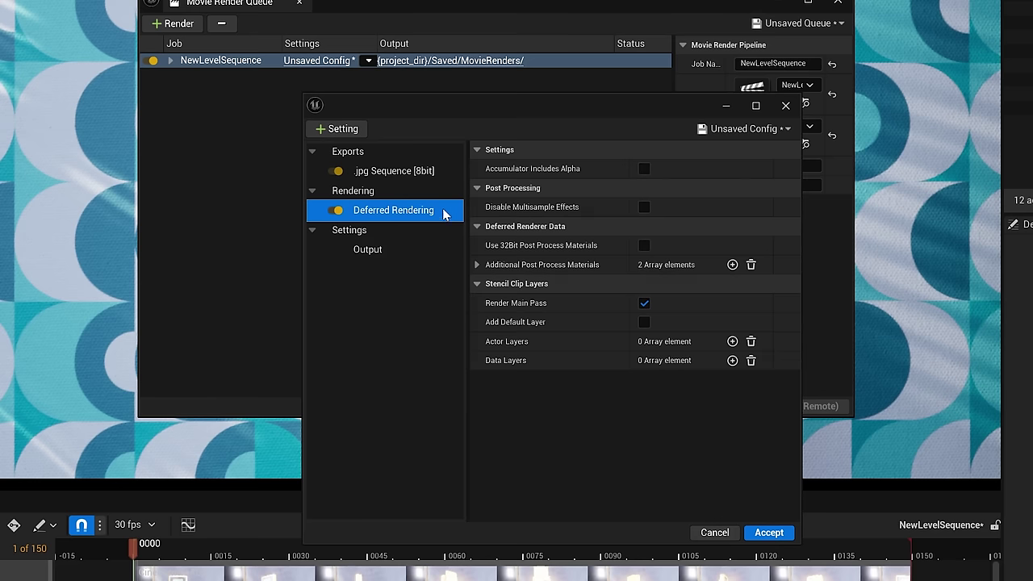
key(Delete)
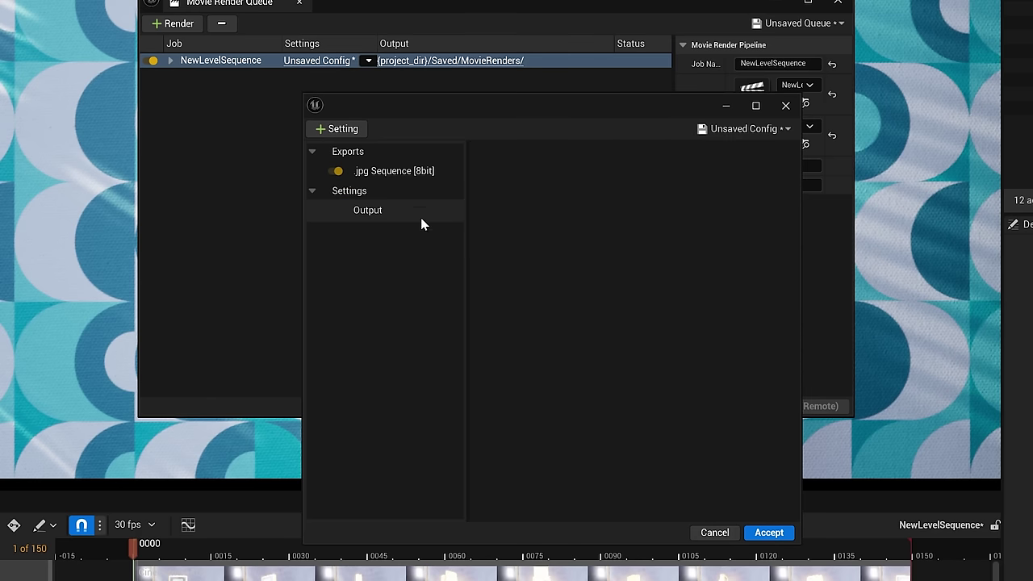
click(337, 129)
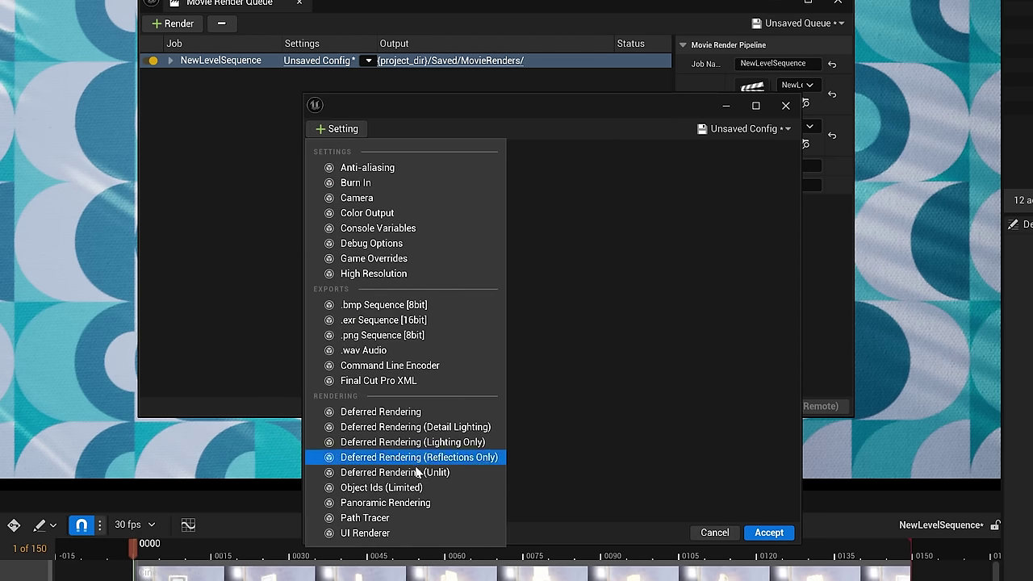
click(377, 521)
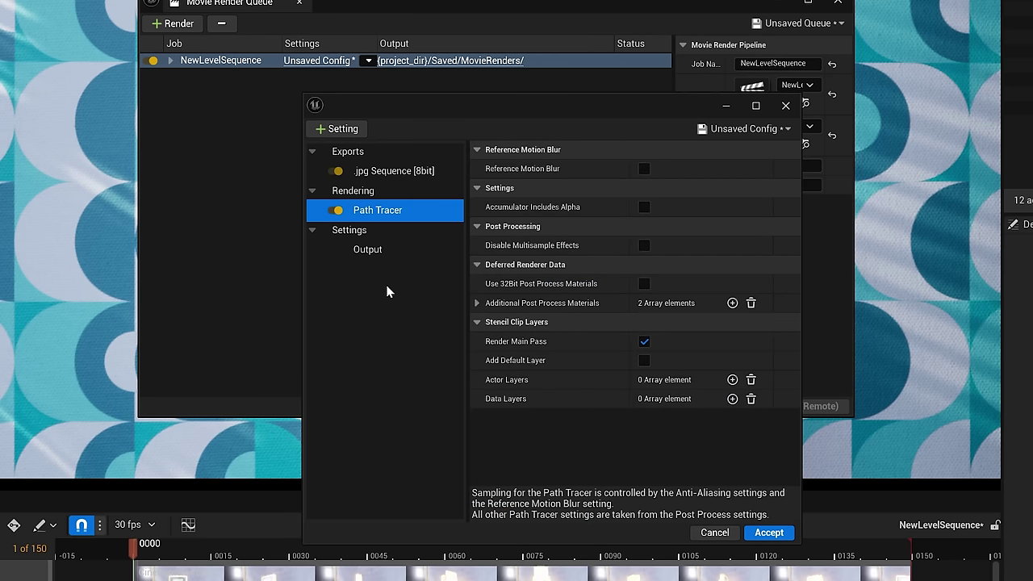
click(340, 129)
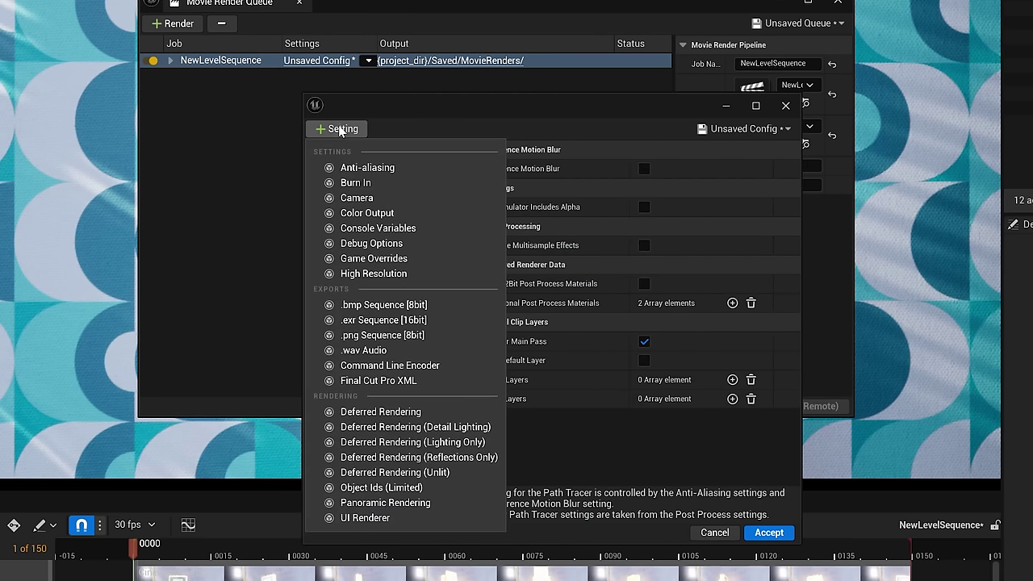
Add Anti-aliasing with Override enabled, Spatial Sample Count 50 and Temporal Sample Count 10.
click(361, 169)
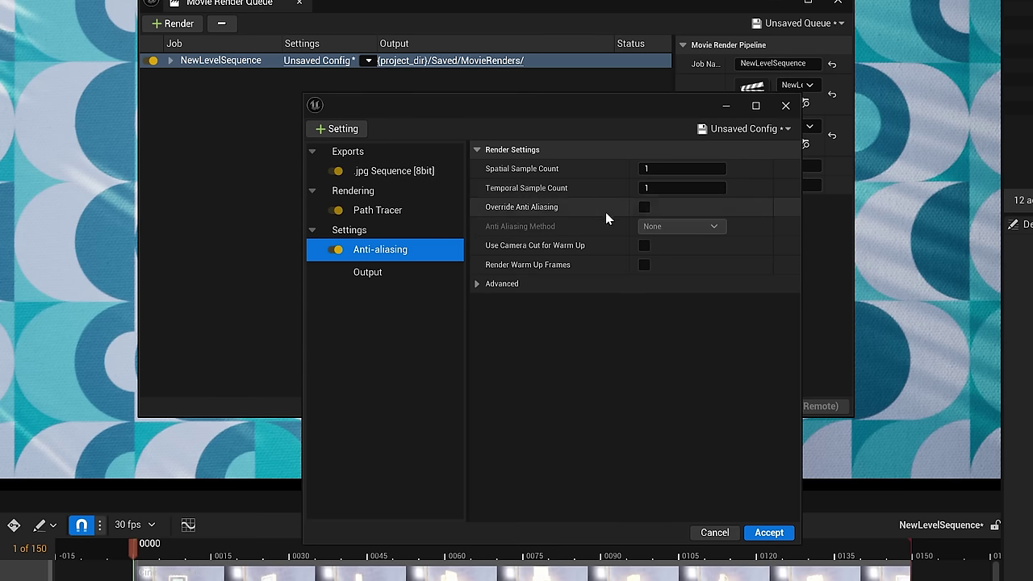
click(644, 207)
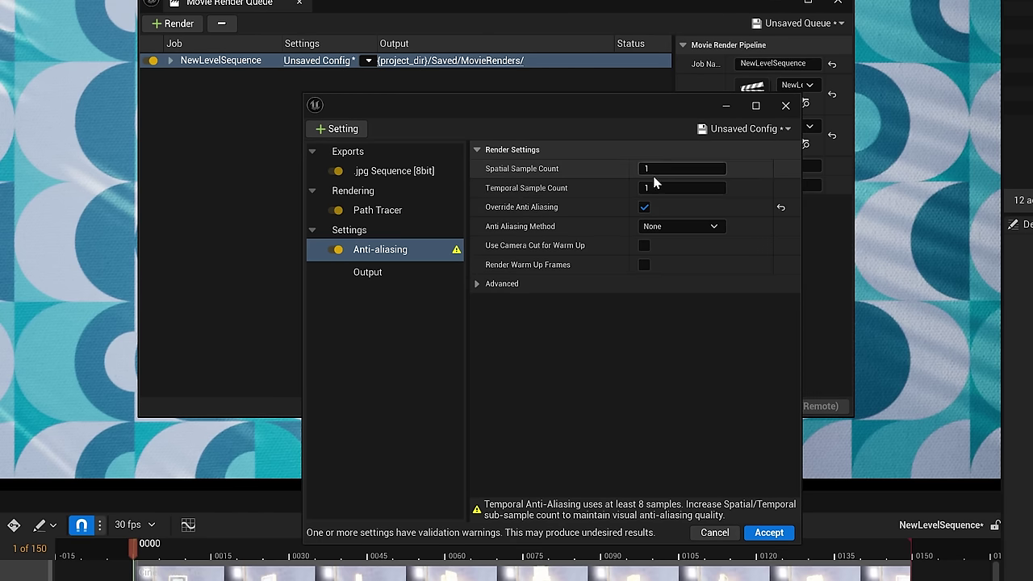
text(500)
key(Return)
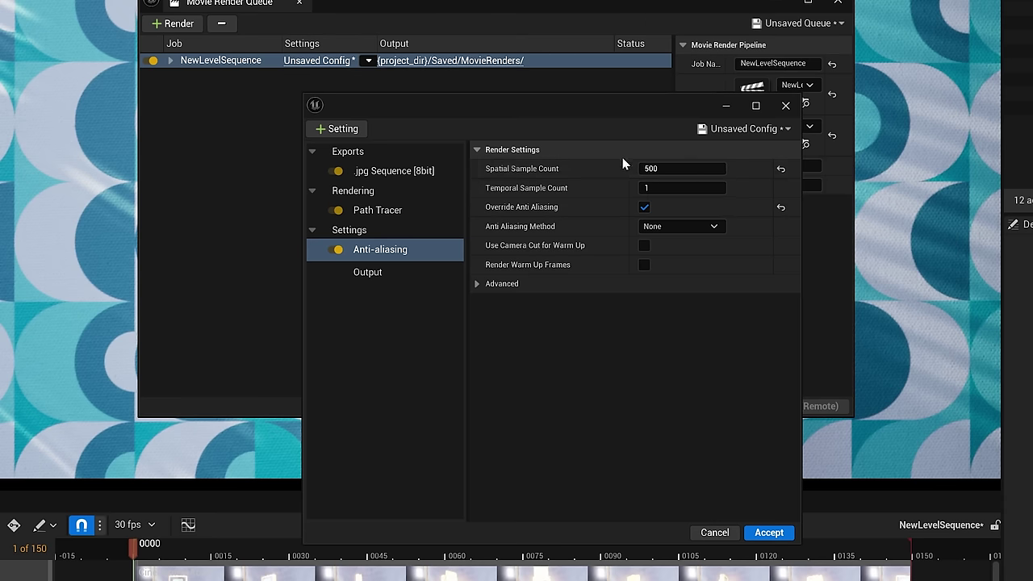
text(50)
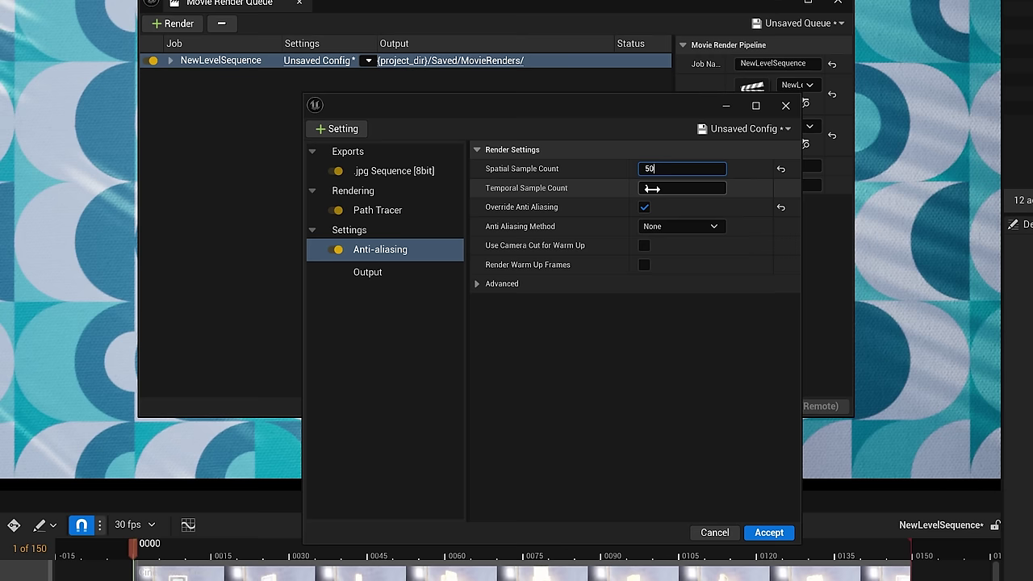
key(Tab)
text(10)
key(Return)
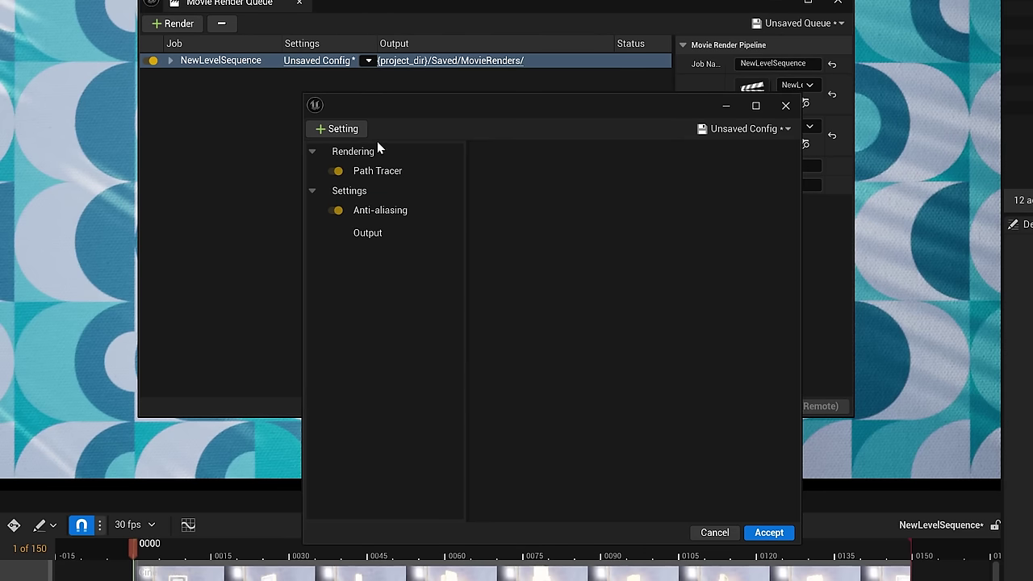
Add a .exr Sequence [16bit] output at 3840 x 2160 and list all saved config presets.
click(345, 130)
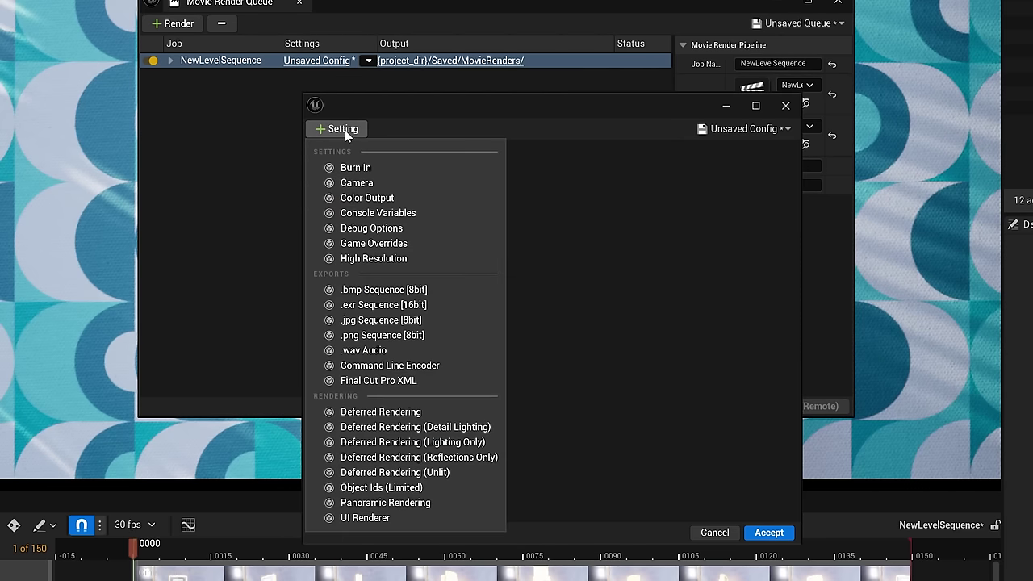
click(378, 308)
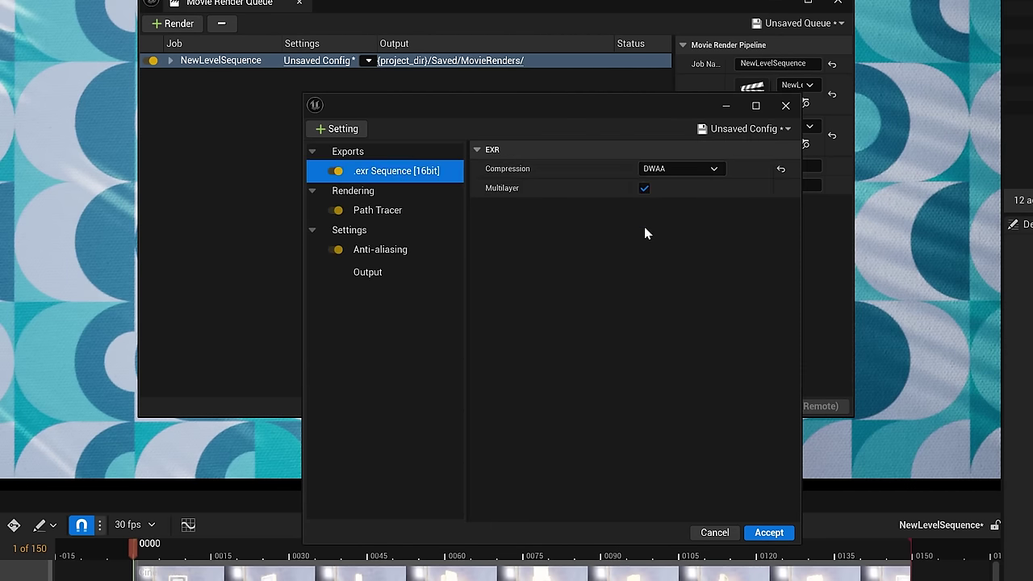
click(389, 278)
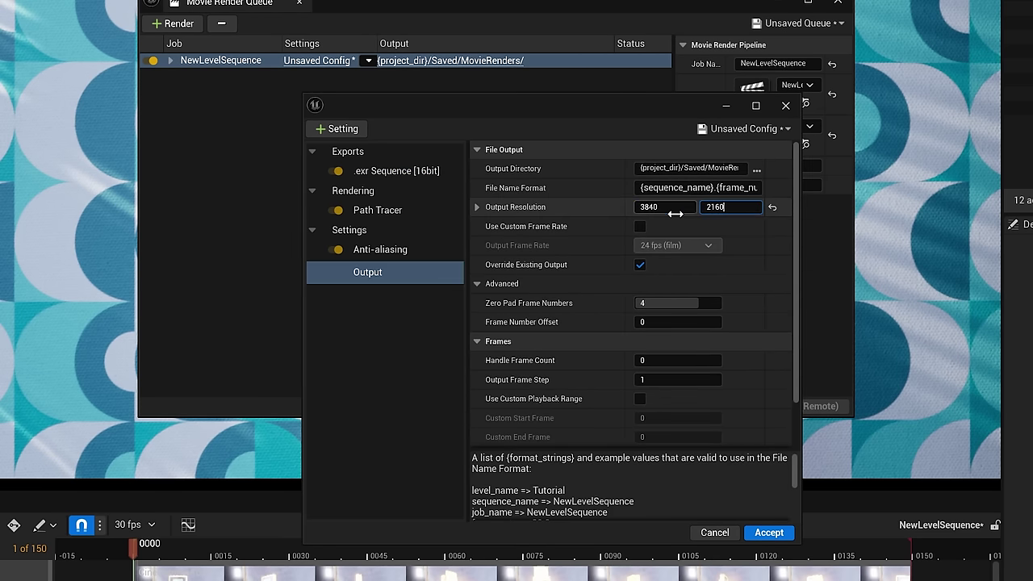
key(Return)
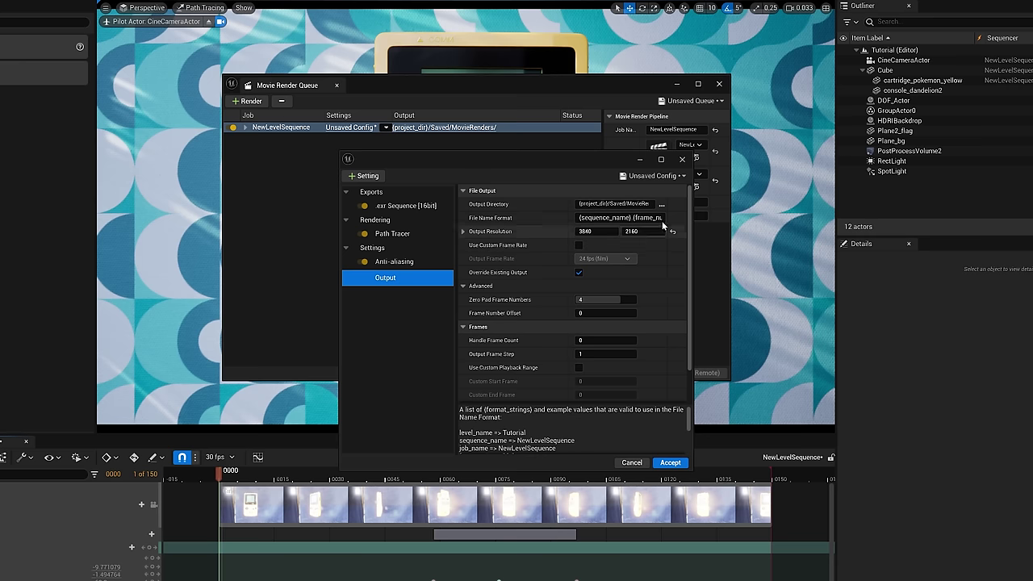
click(639, 177)
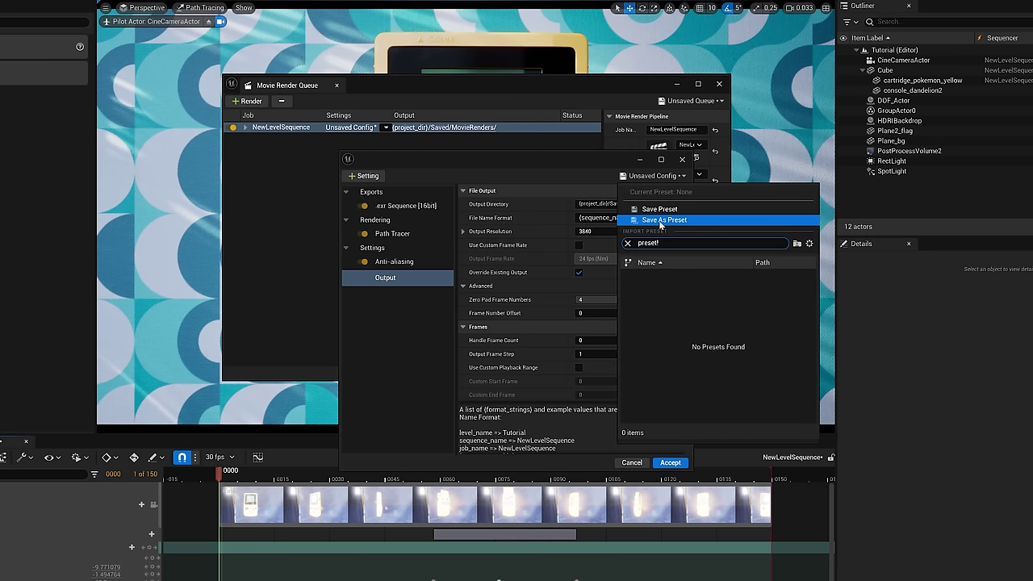
click(628, 243)
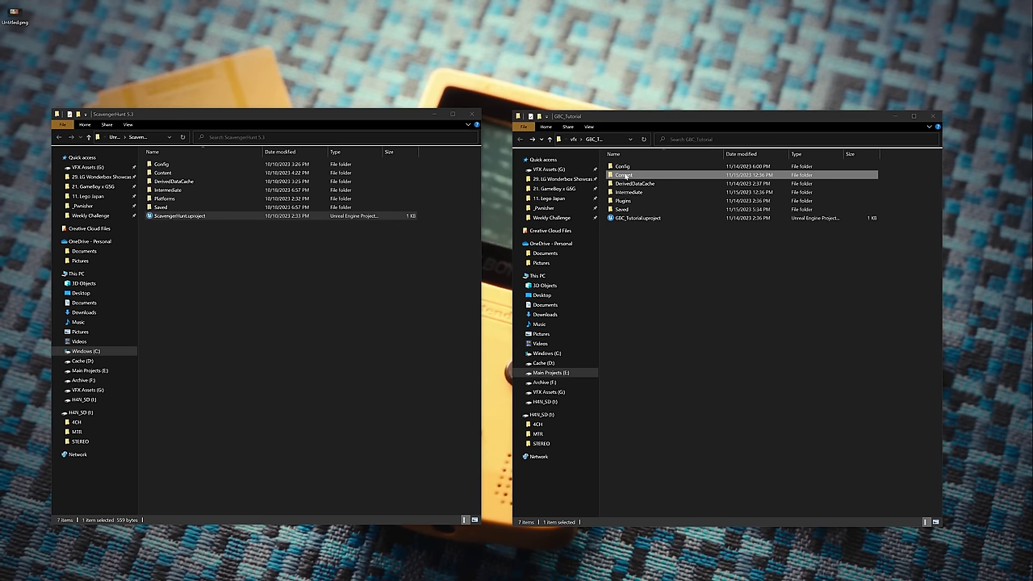
Drag the MRQ_Presets folder from GBC_Tutorial's Content onto ScavengerHunt 5.3's Content folder.
double_click(626, 175)
drag(646, 236, 511, 242)
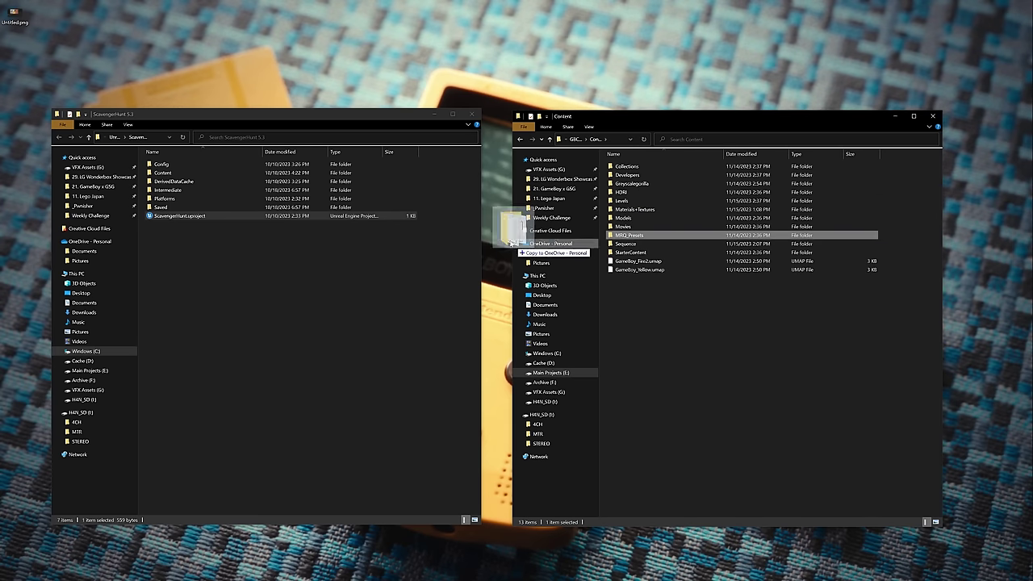
drag(219, 292, 172, 177)
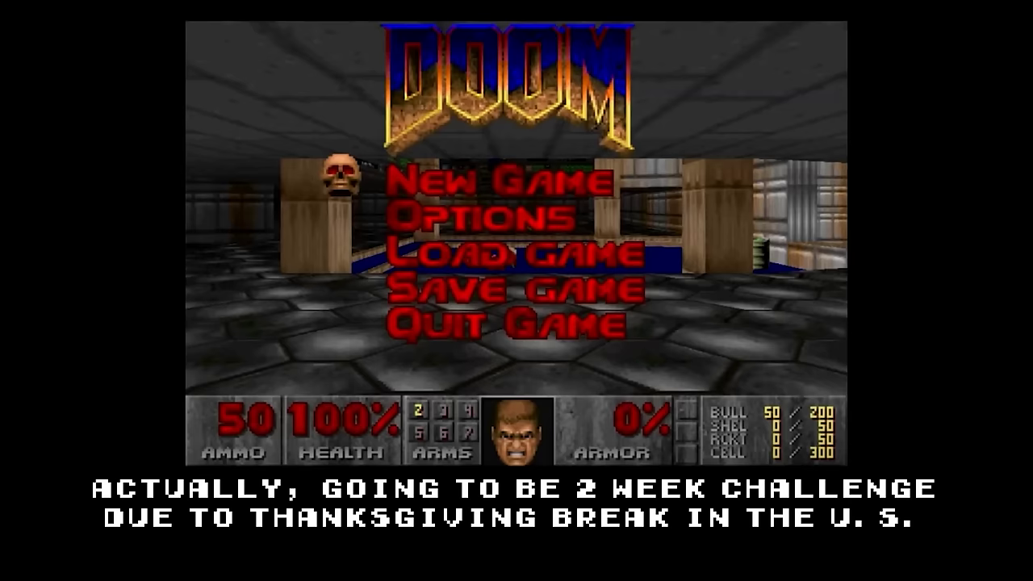
key(Return)
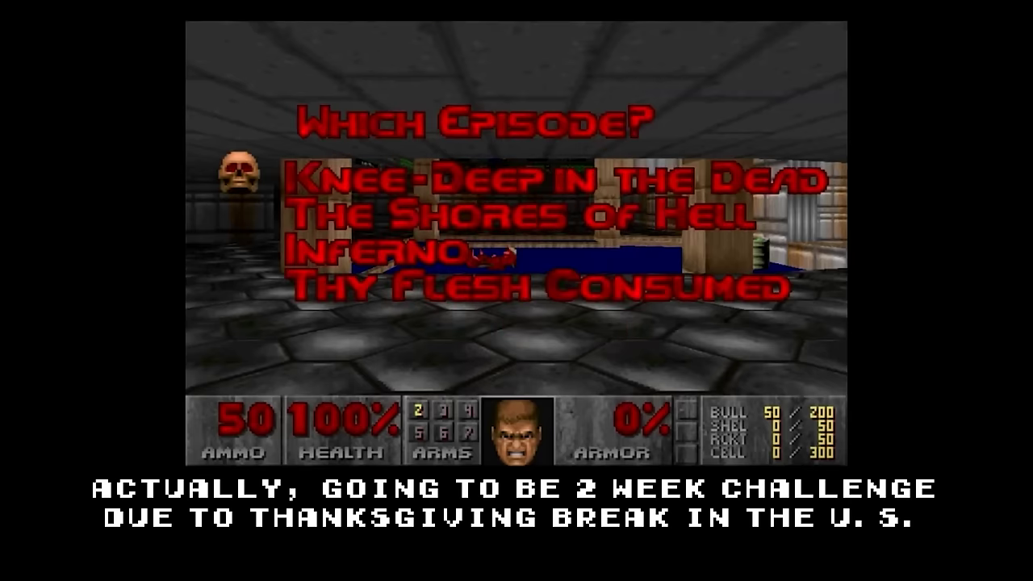